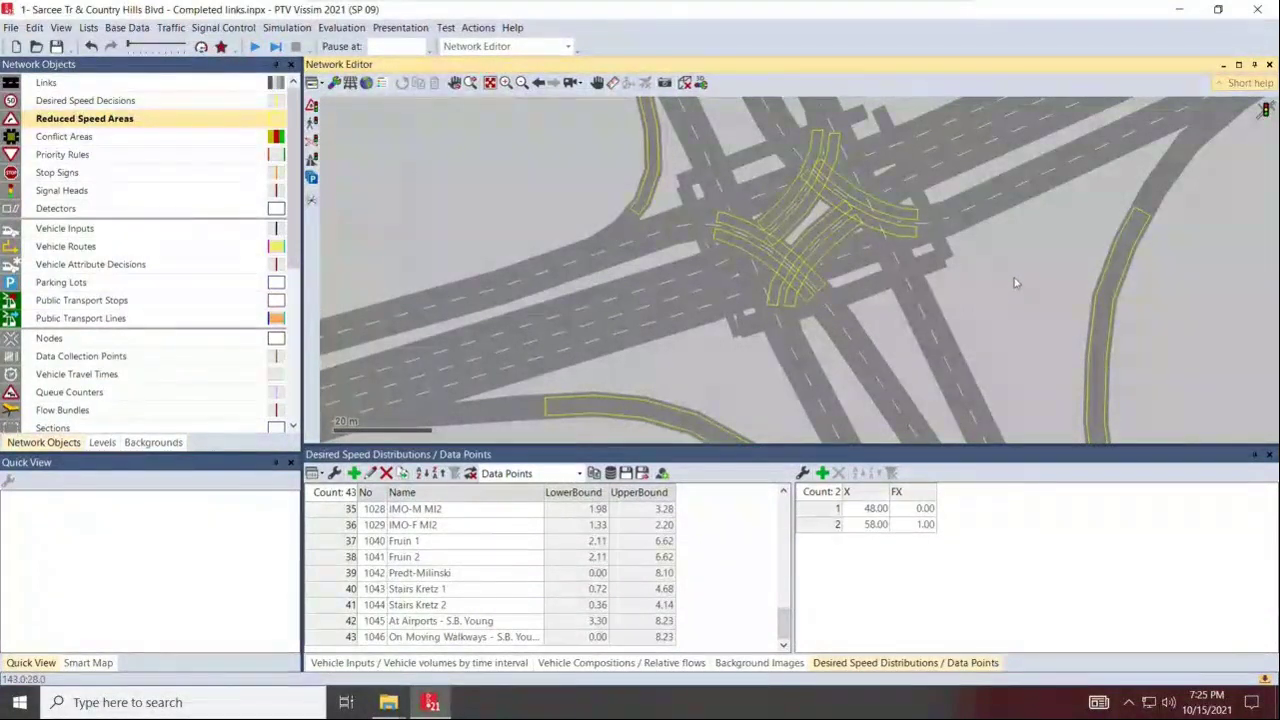
Open Traffic volumes summary.xlsx from the 2- Vehicle Inputs and Decision Routes folder and review its volume, HV% and seeding tables.
left_click(395, 706)
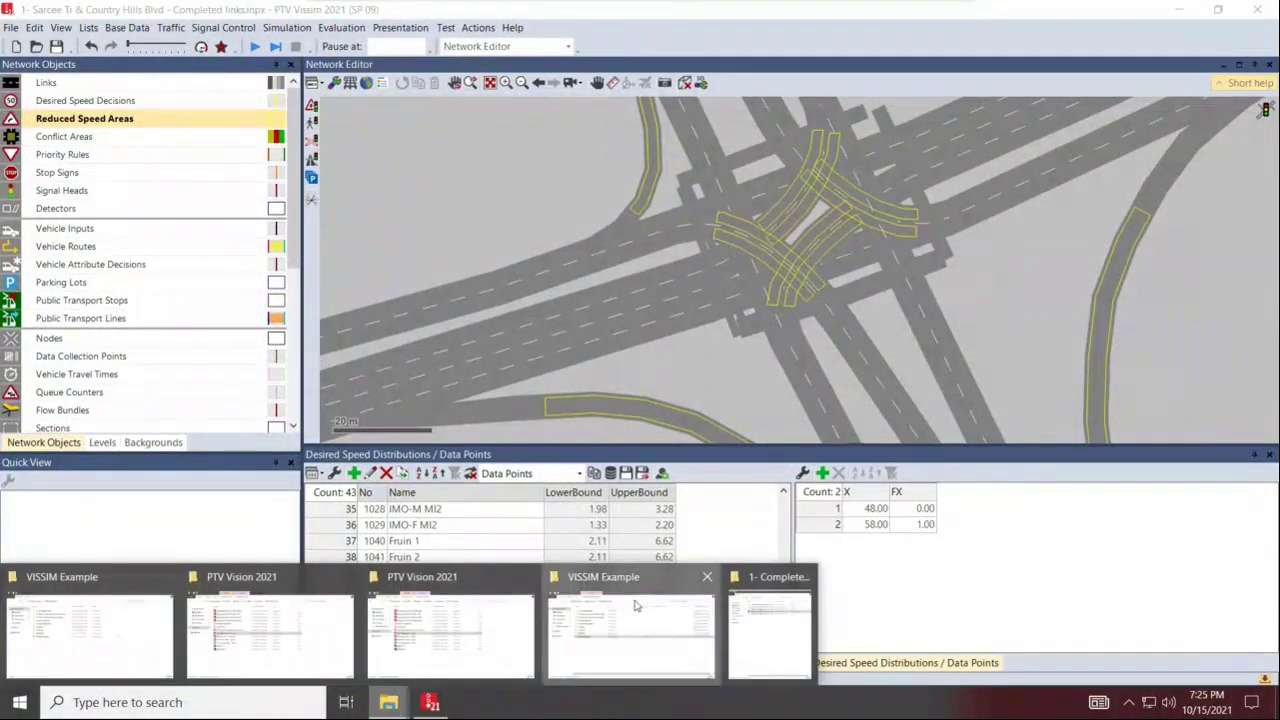
left_click(626, 600)
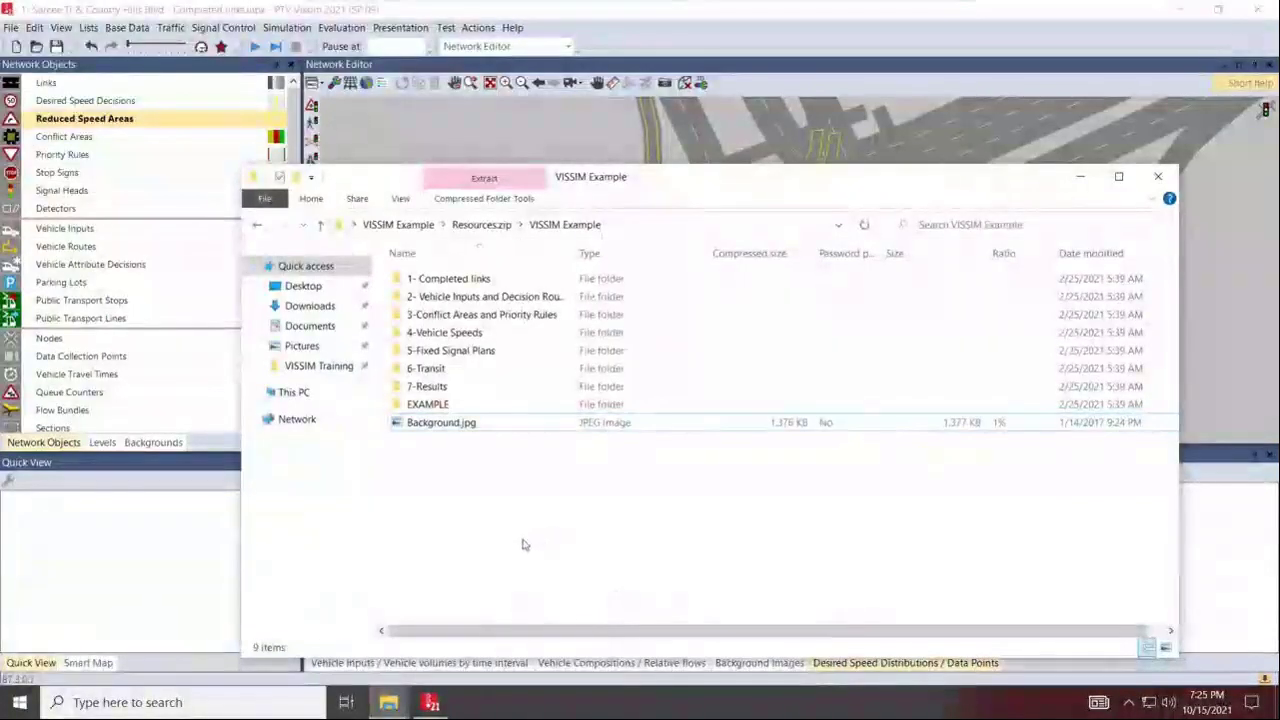
double_click(489, 297)
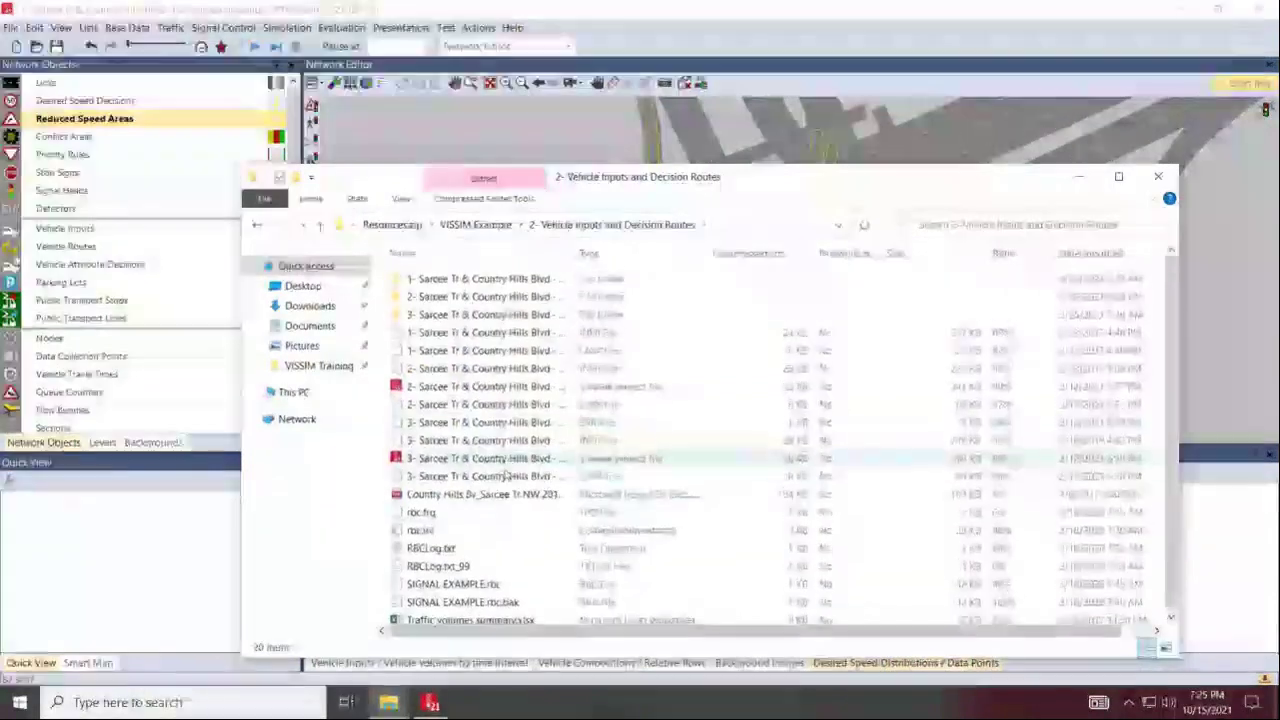
left_click(513, 617)
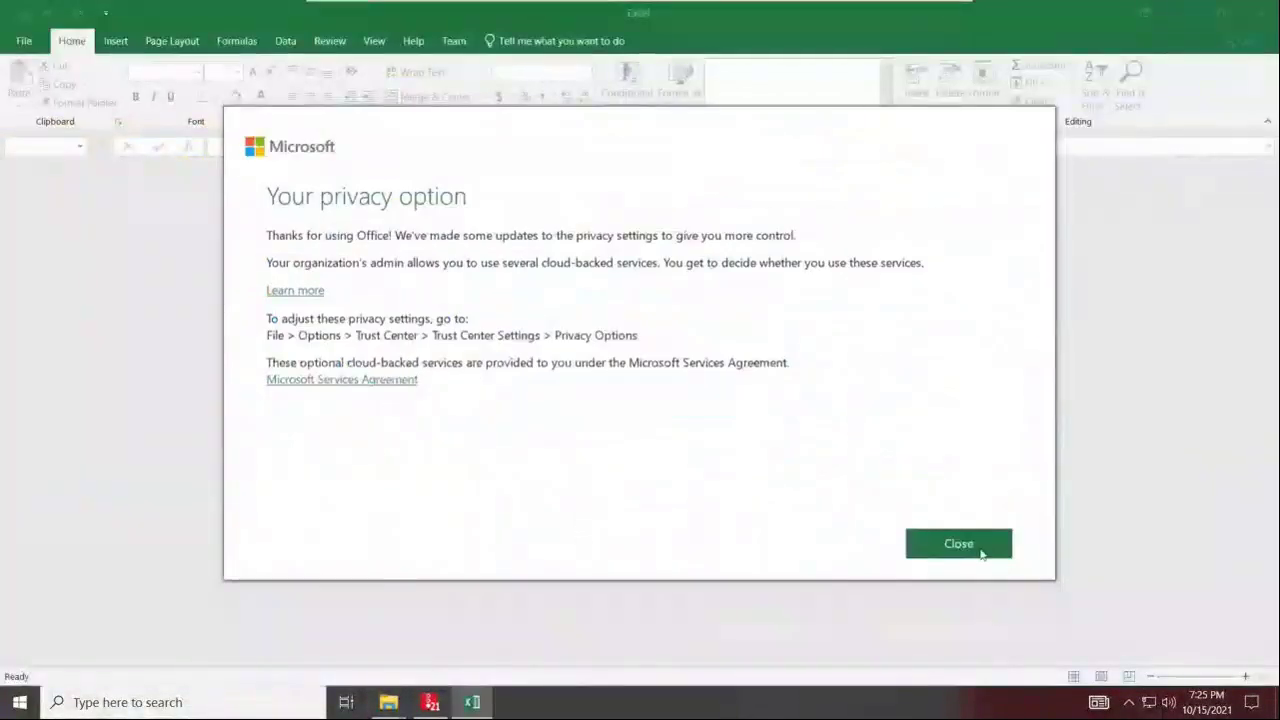
left_click(980, 553)
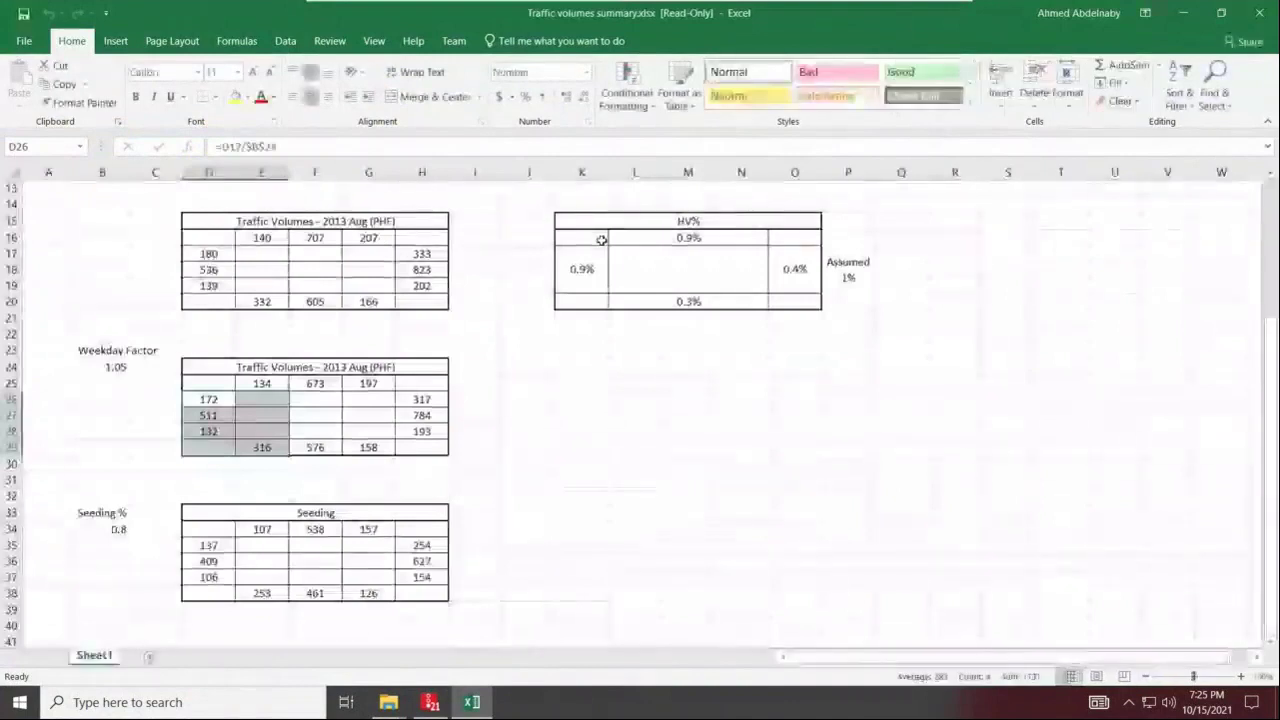
scroll(278, 362, "down", 2)
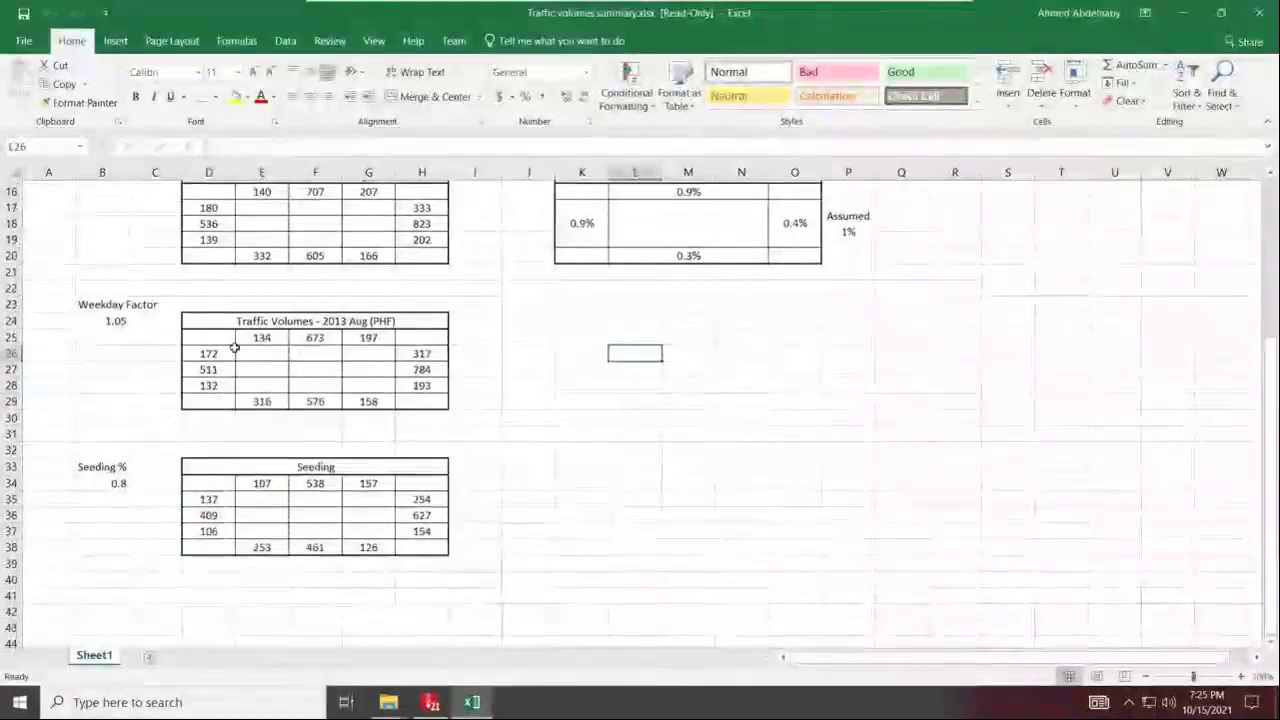
scroll(158, 487, "up", 3)
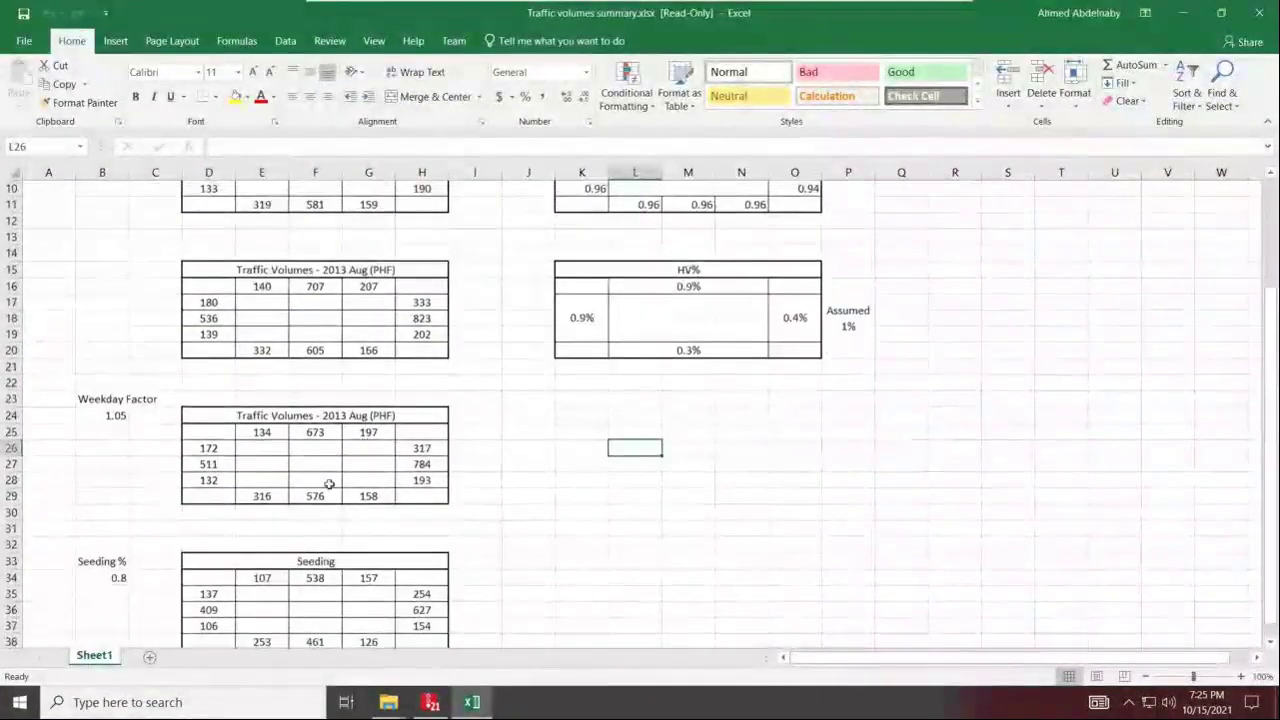
scroll(334, 482, "down", 1)
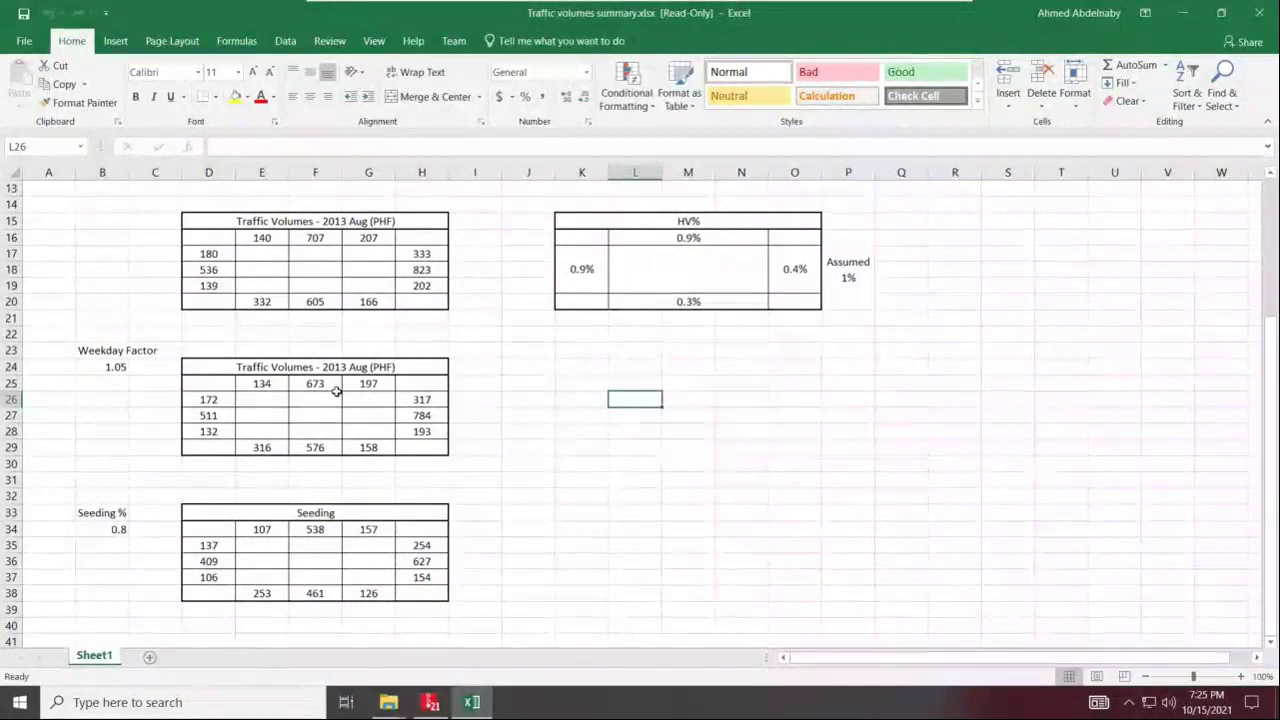
left_click(584, 425)
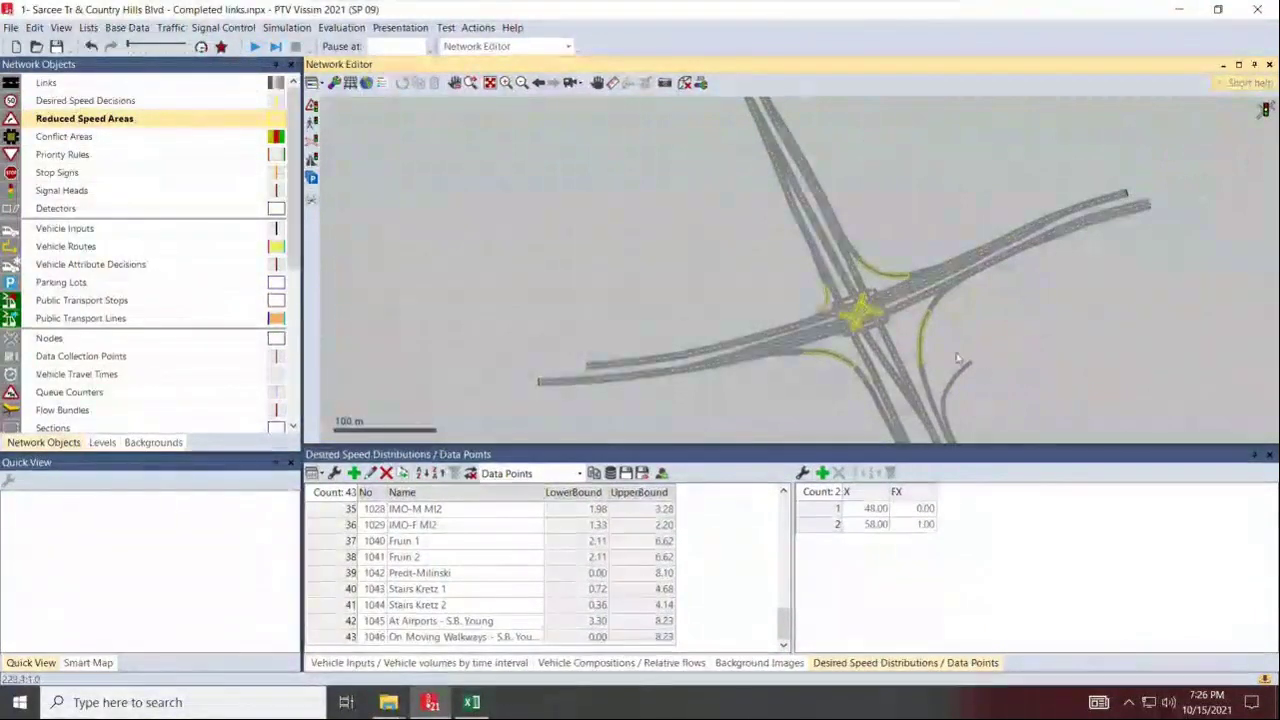
Arrange the Vissim network and the Excel workbook side by side, with the weekday-factored traffic volumes table in view.
scroll(828, 400, "up", 2)
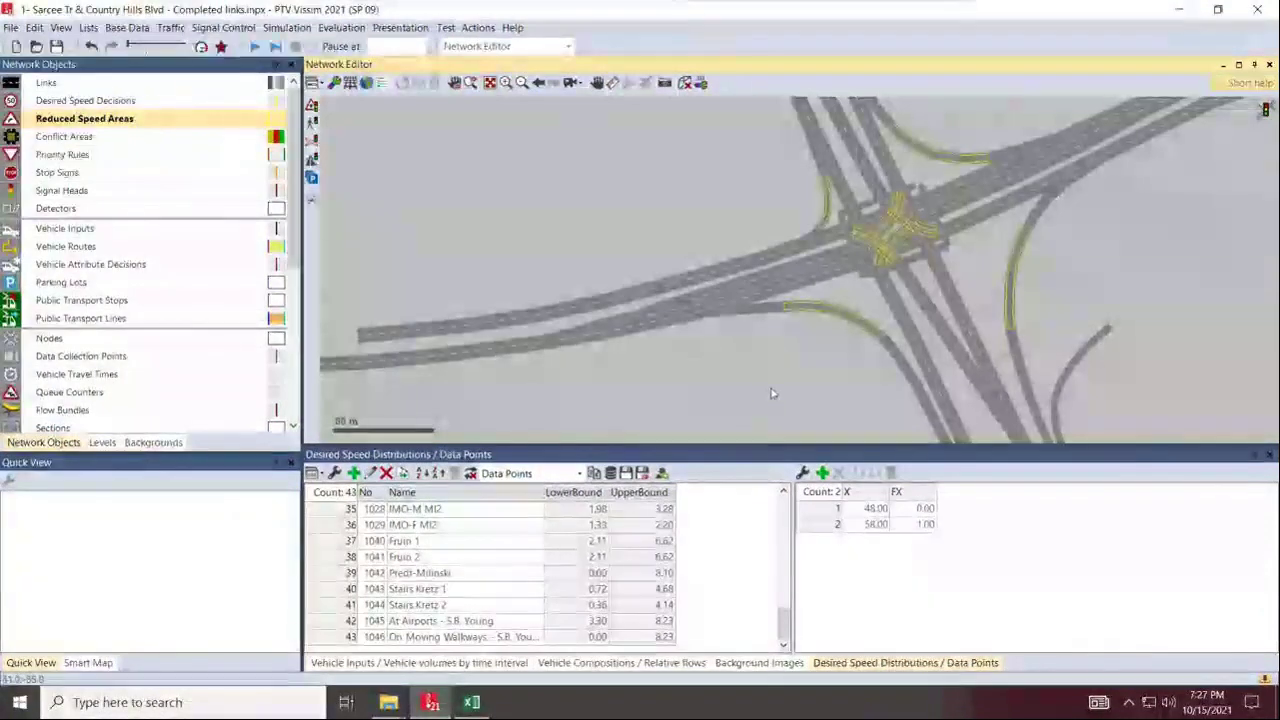
scroll(810, 325, "down", 1)
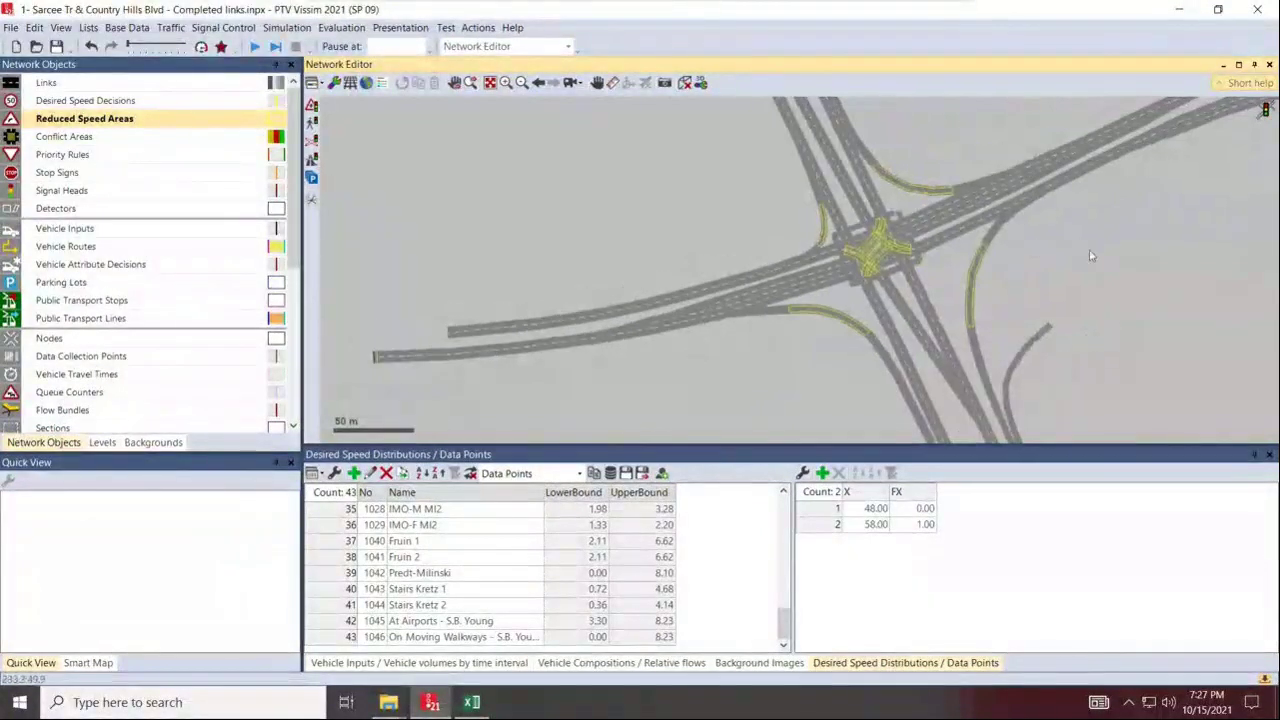
left_click_drag(1089, 253, 1035, 275)
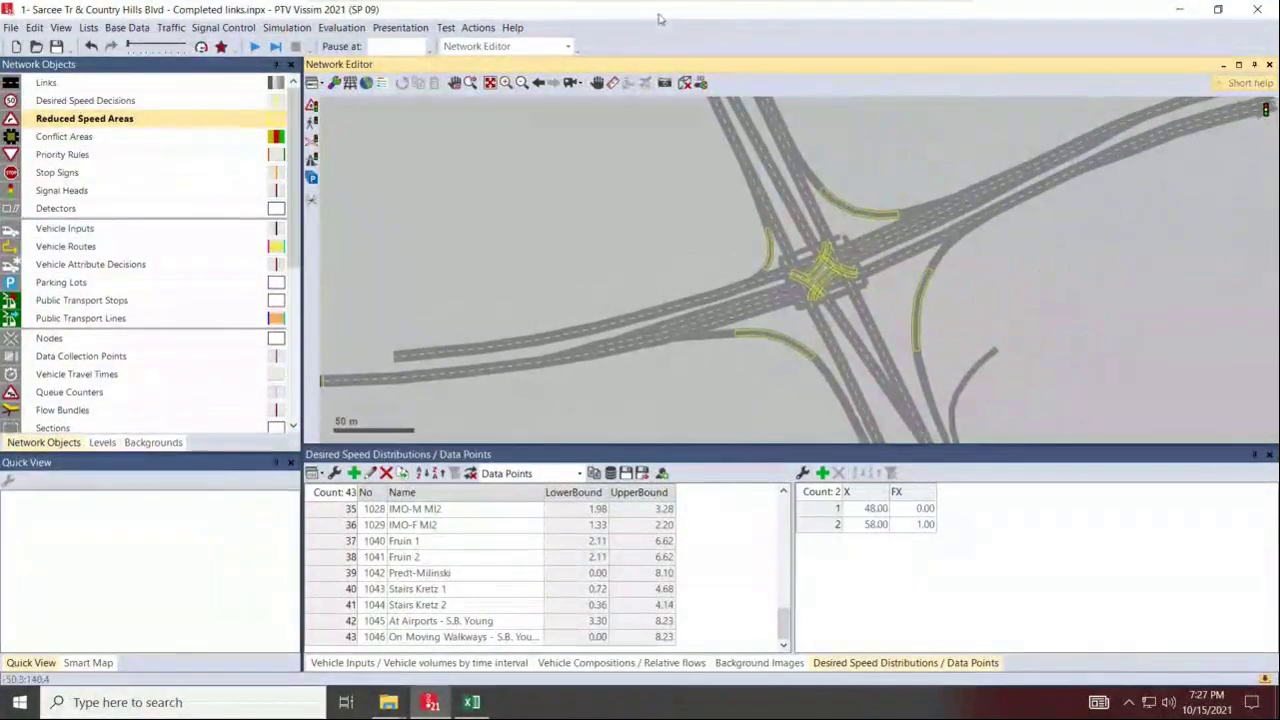
left_click_drag(640, 9, 0, 298)
left_click(1177, 184)
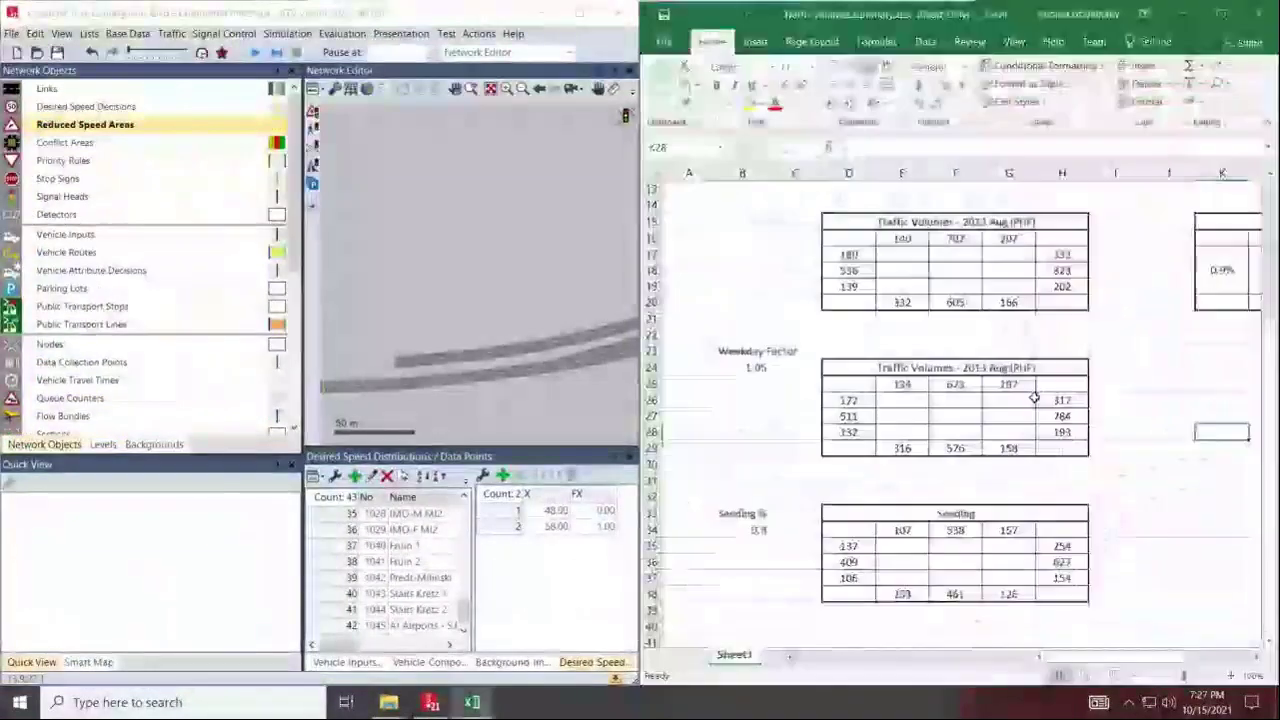
scroll(847, 360, "down", 2)
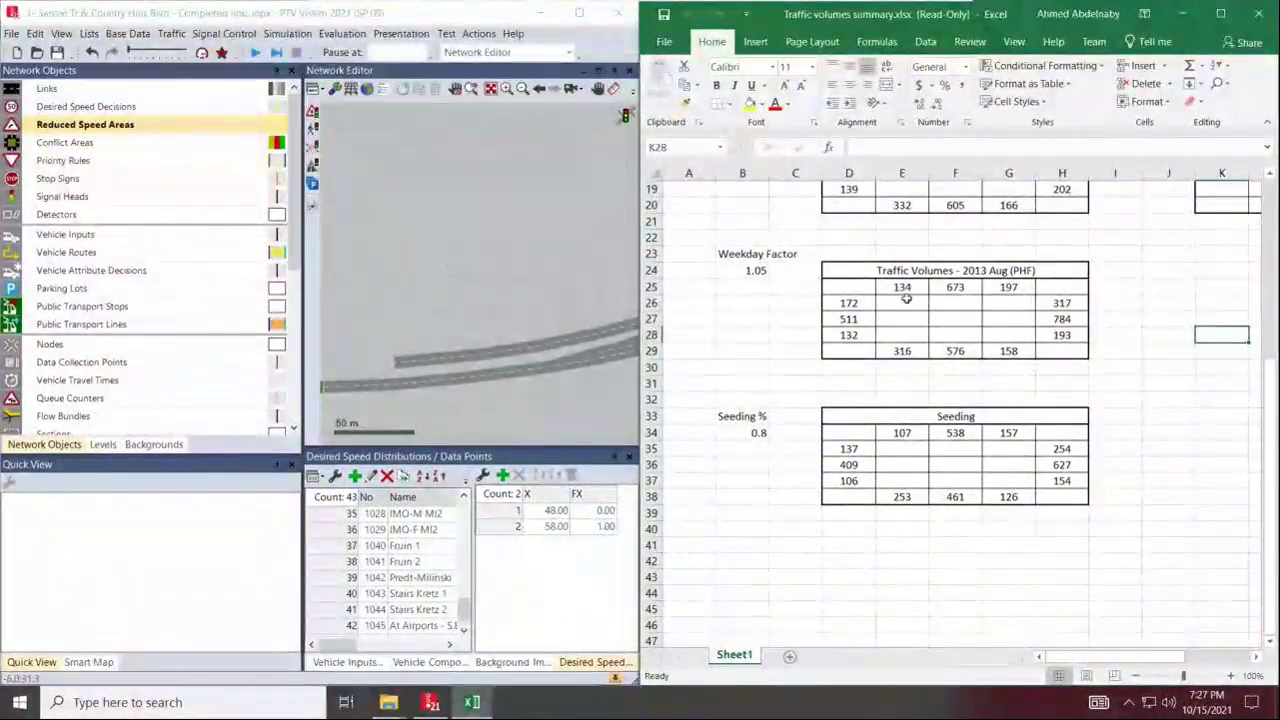
left_click_drag(905, 292, 1087, 334)
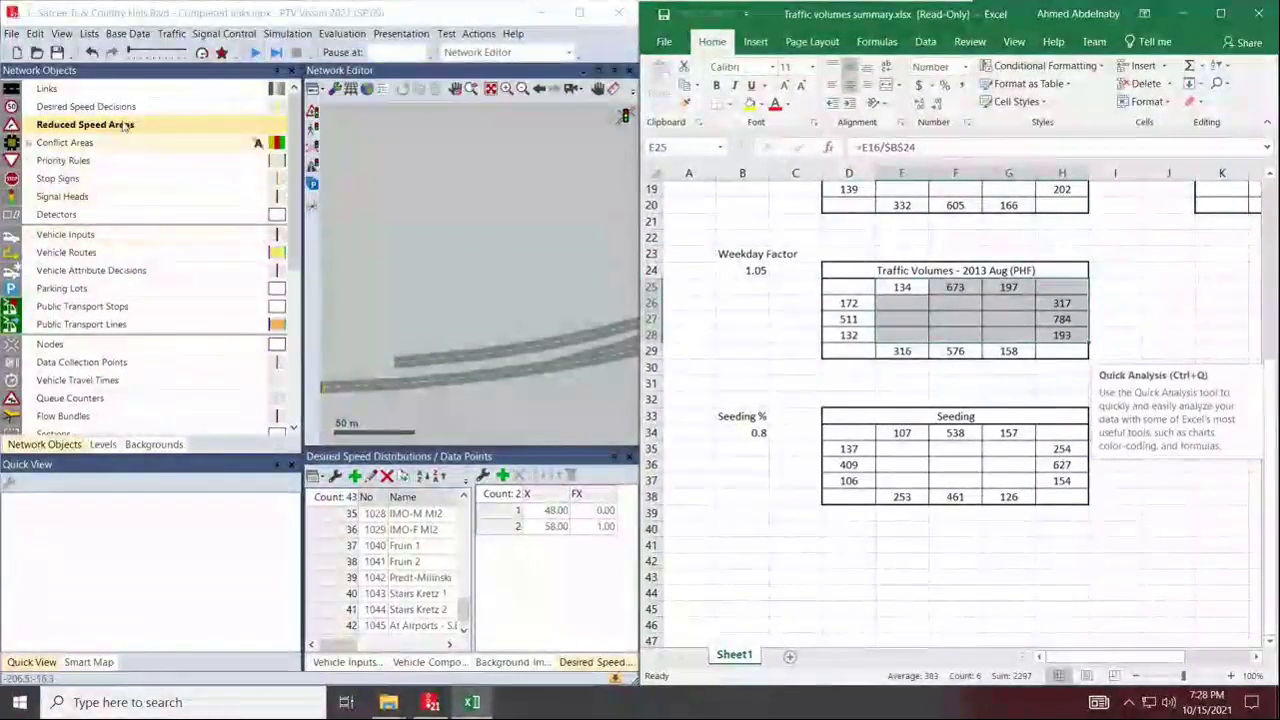
Replace the existing EB CHB vehicle input with a new vehicle input on link 2: Country Hills Blvd.
left_click(82, 236)
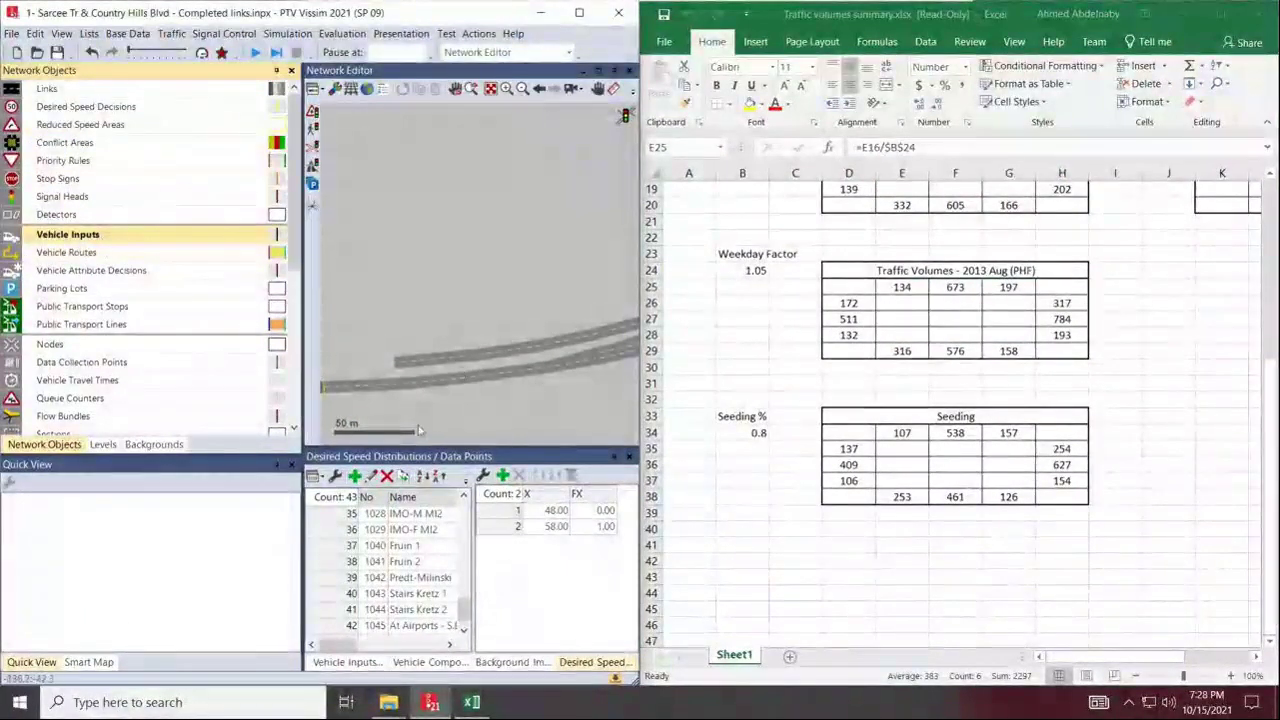
left_click_drag(418, 428, 526, 390)
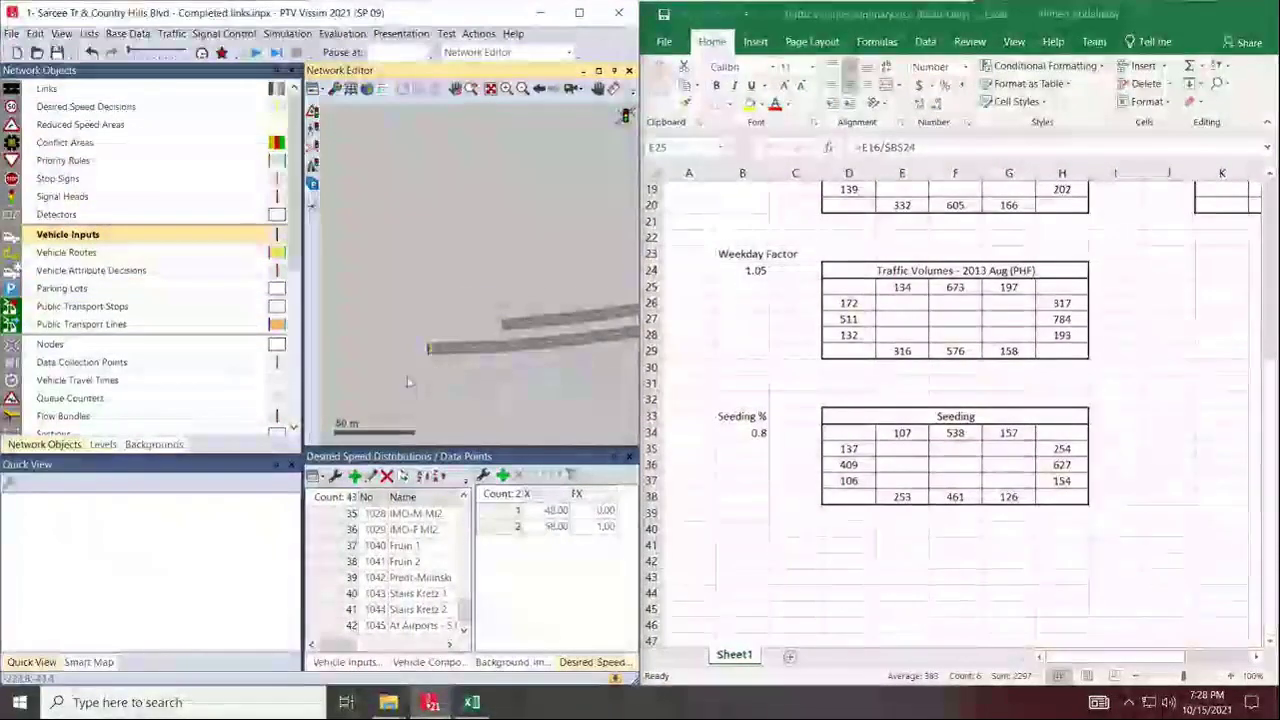
scroll(410, 378, "up", 5)
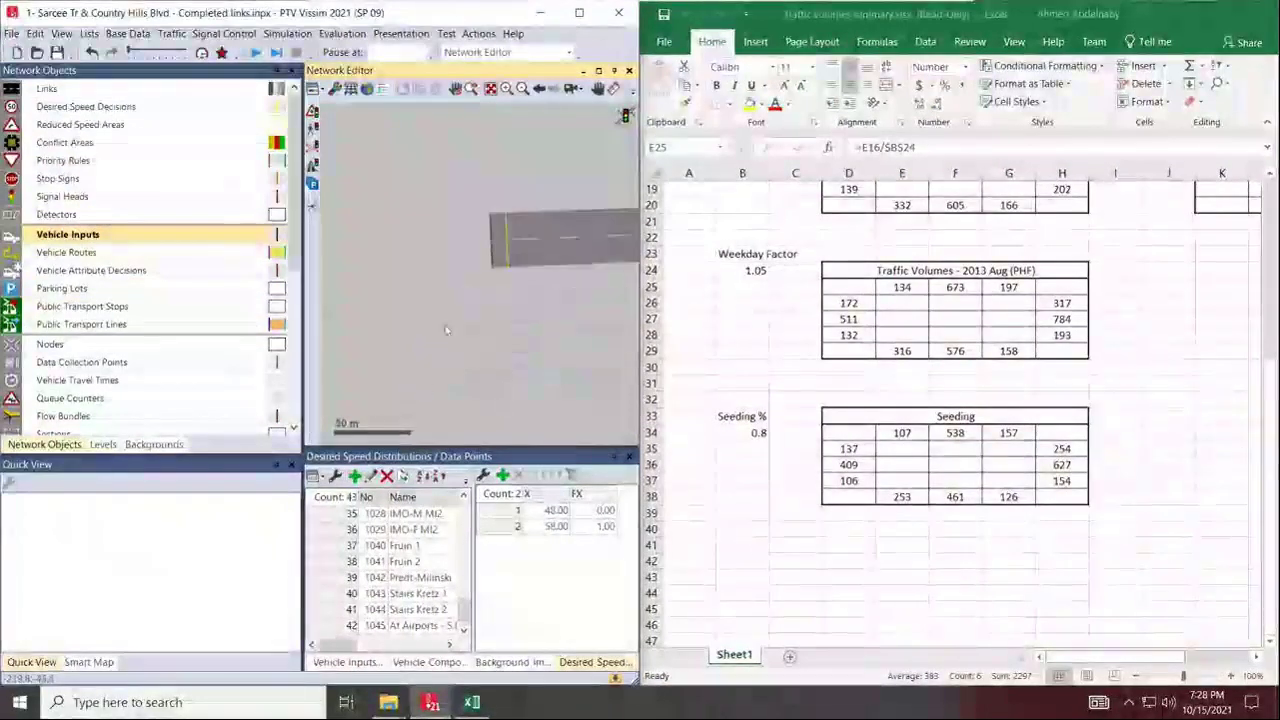
left_click(497, 237)
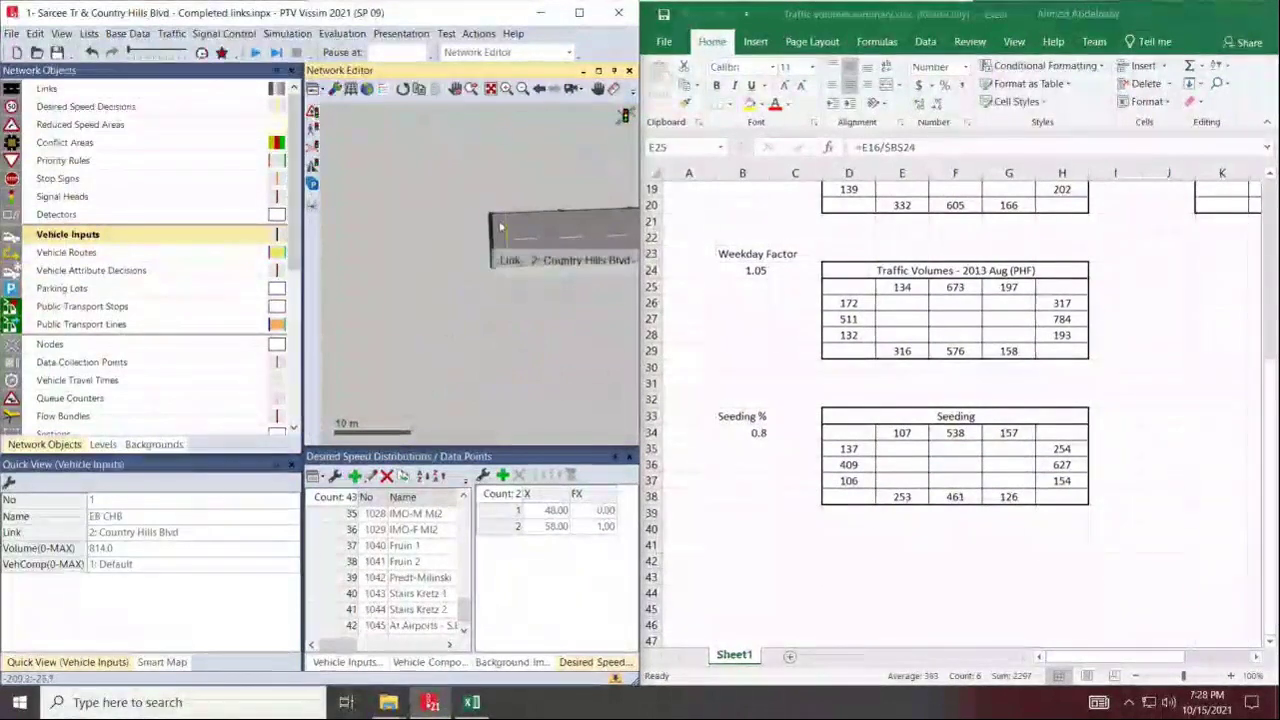
left_click(485, 321)
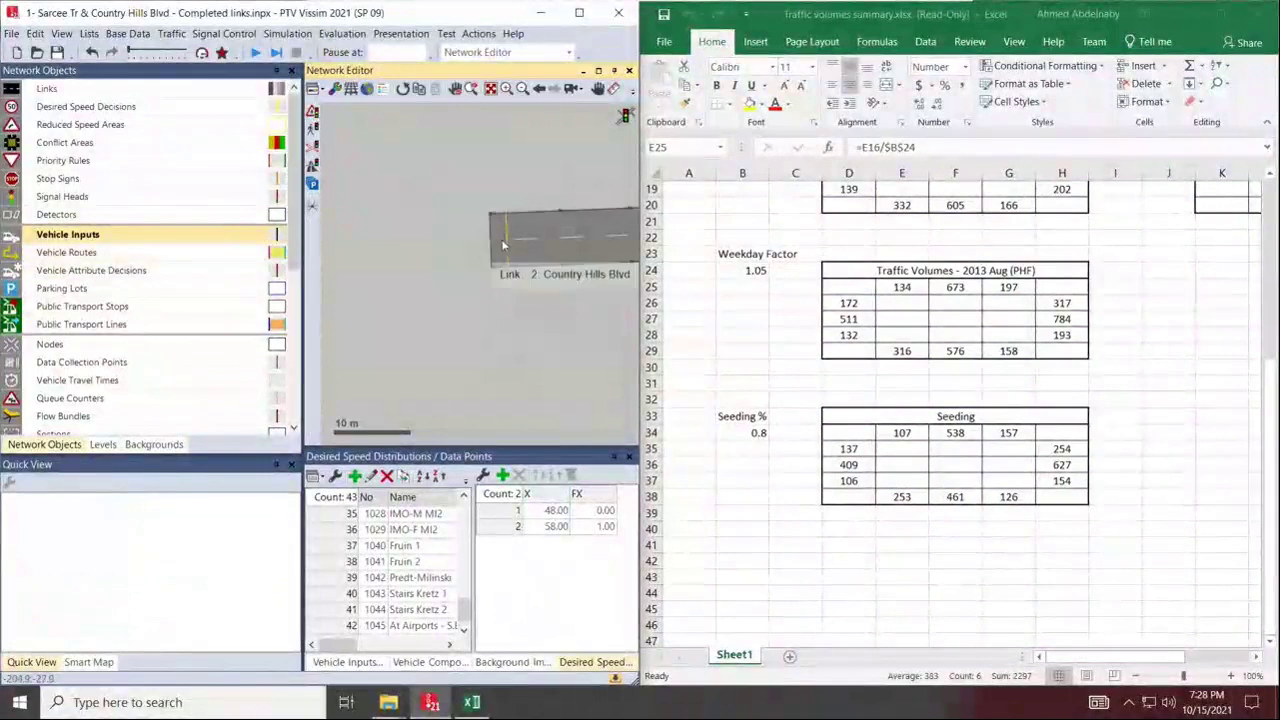
left_click(499, 240)
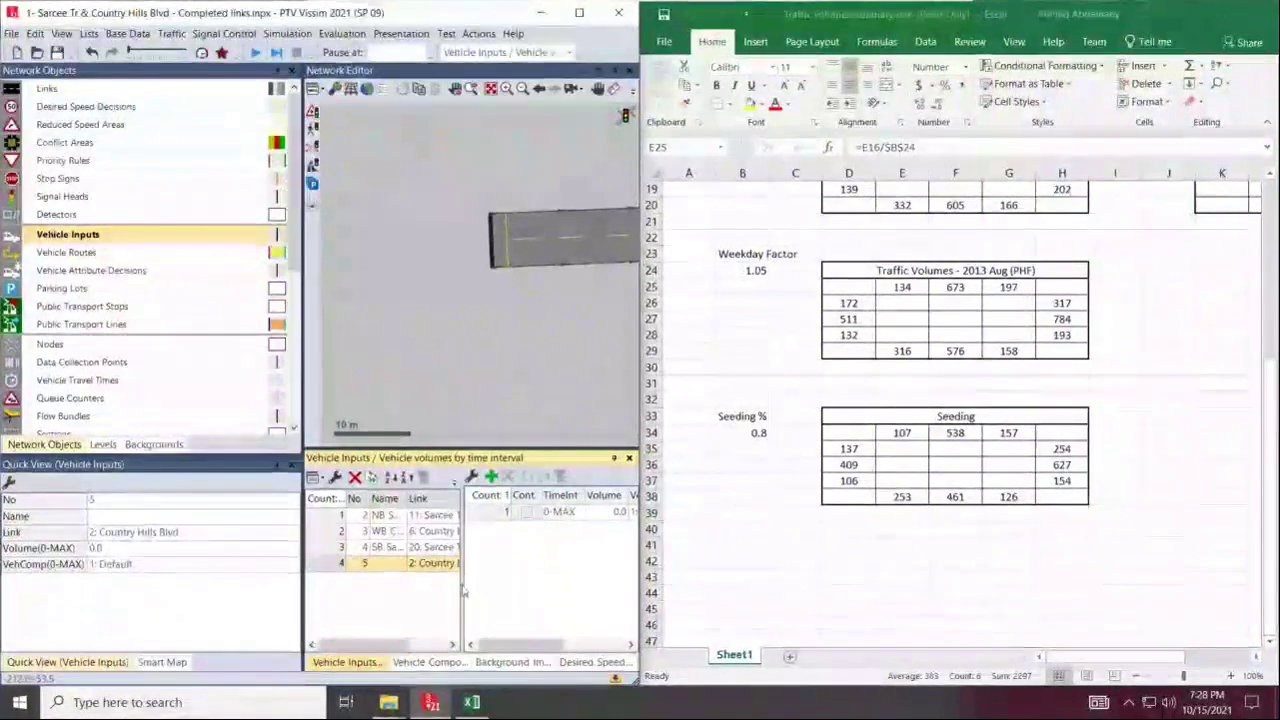
Delete the remaining old NB, WB and SB vehicle inputs from the vehicle inputs list.
left_click_drag(462, 590, 562, 590)
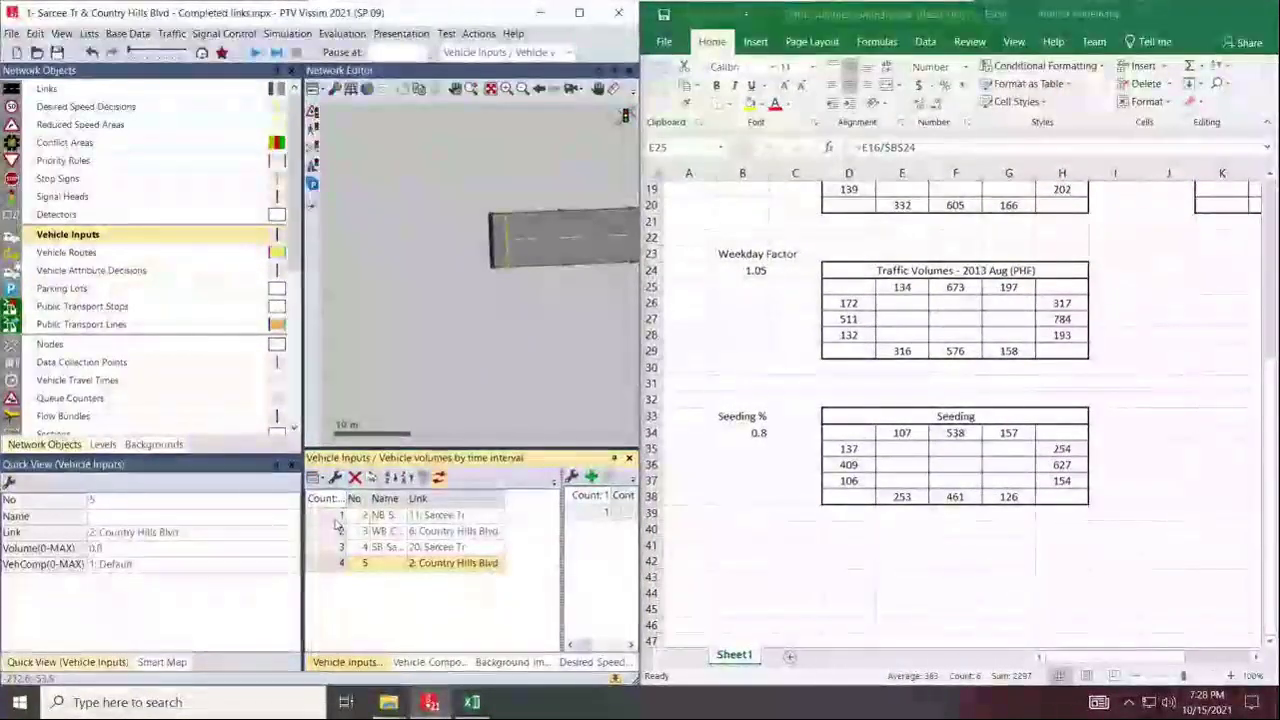
left_click_drag(338, 524, 332, 556)
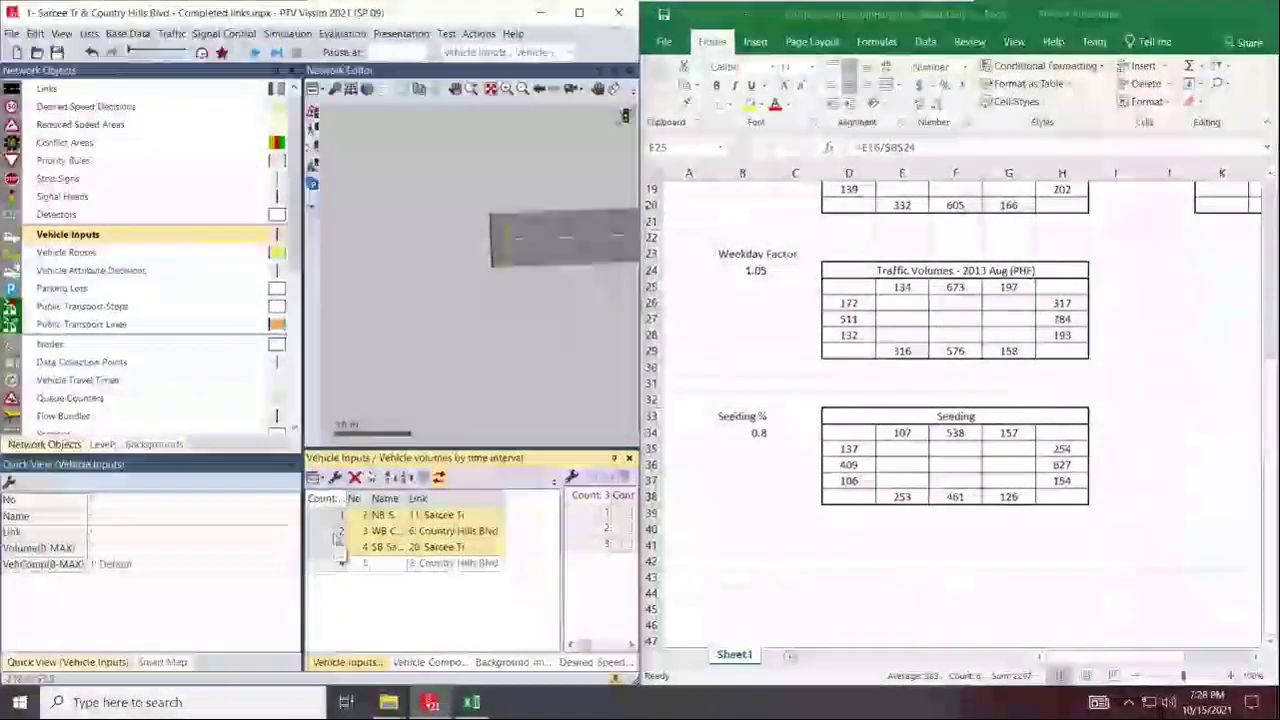
right_click(336, 539)
left_click(375, 543)
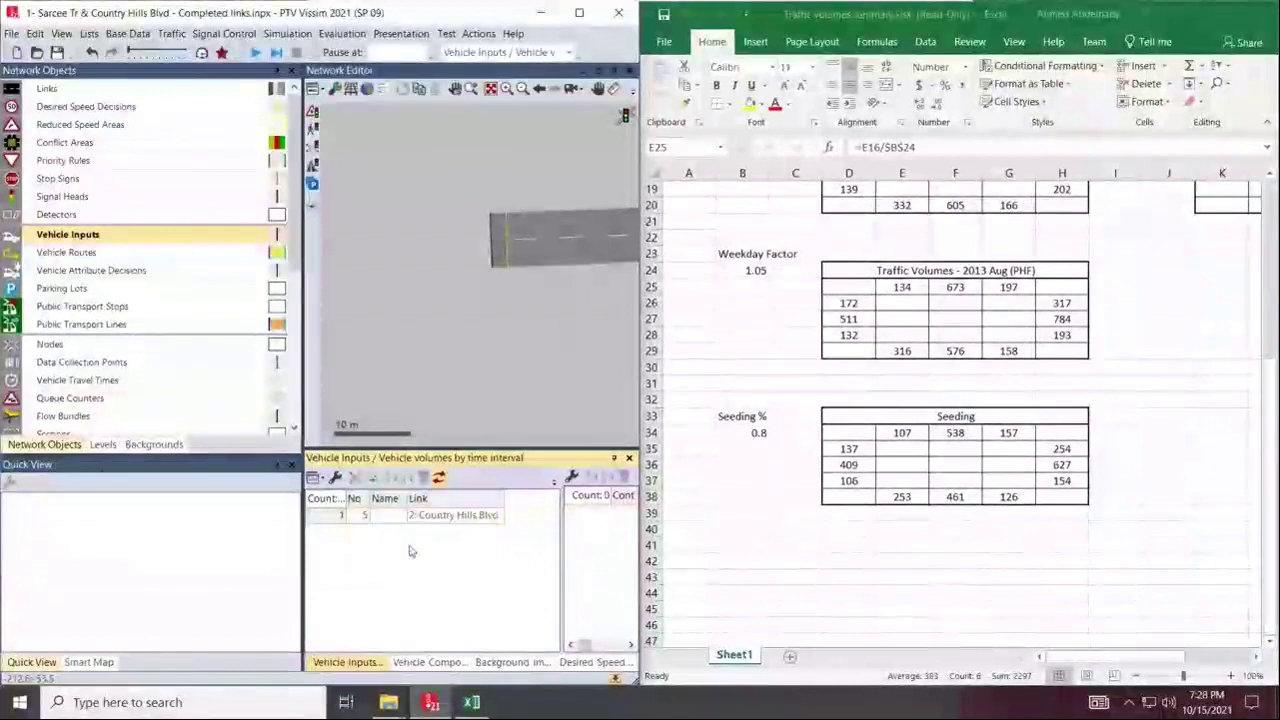
Name the new vehicle input EB approach and sum the eastbound volumes in D26:D28 of the workbook.
left_click(391, 517)
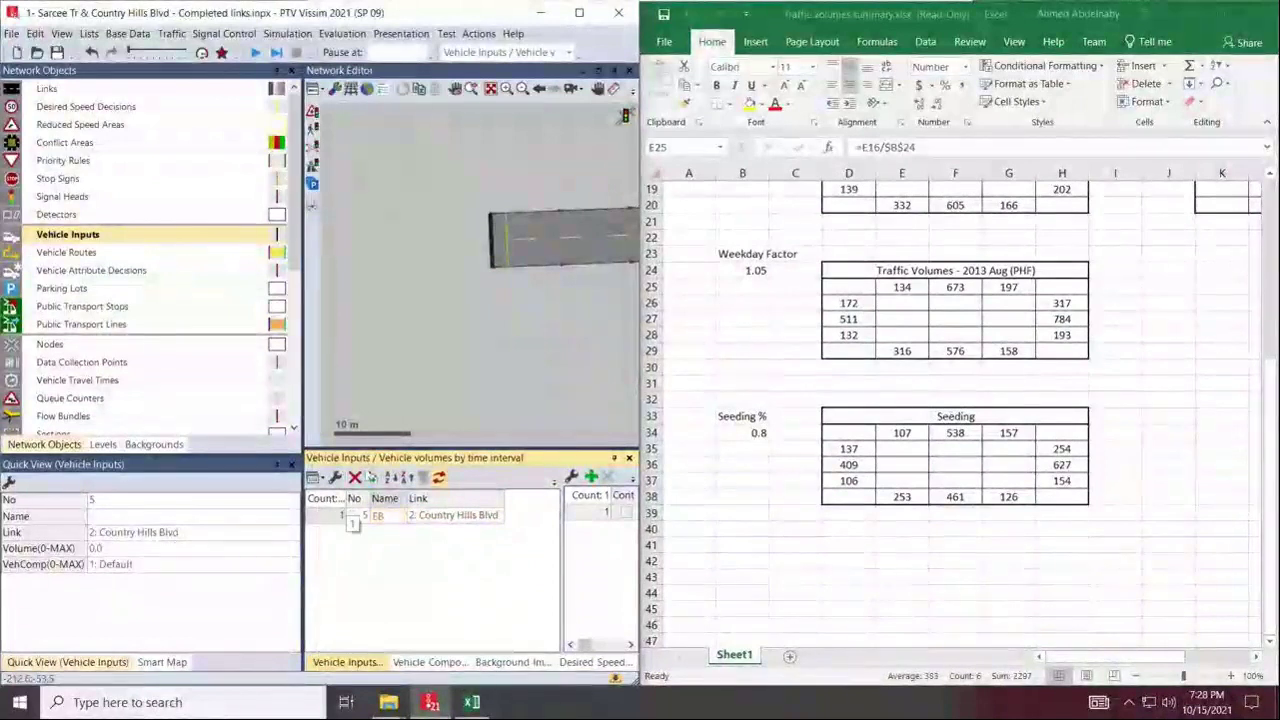
type("EB approach")
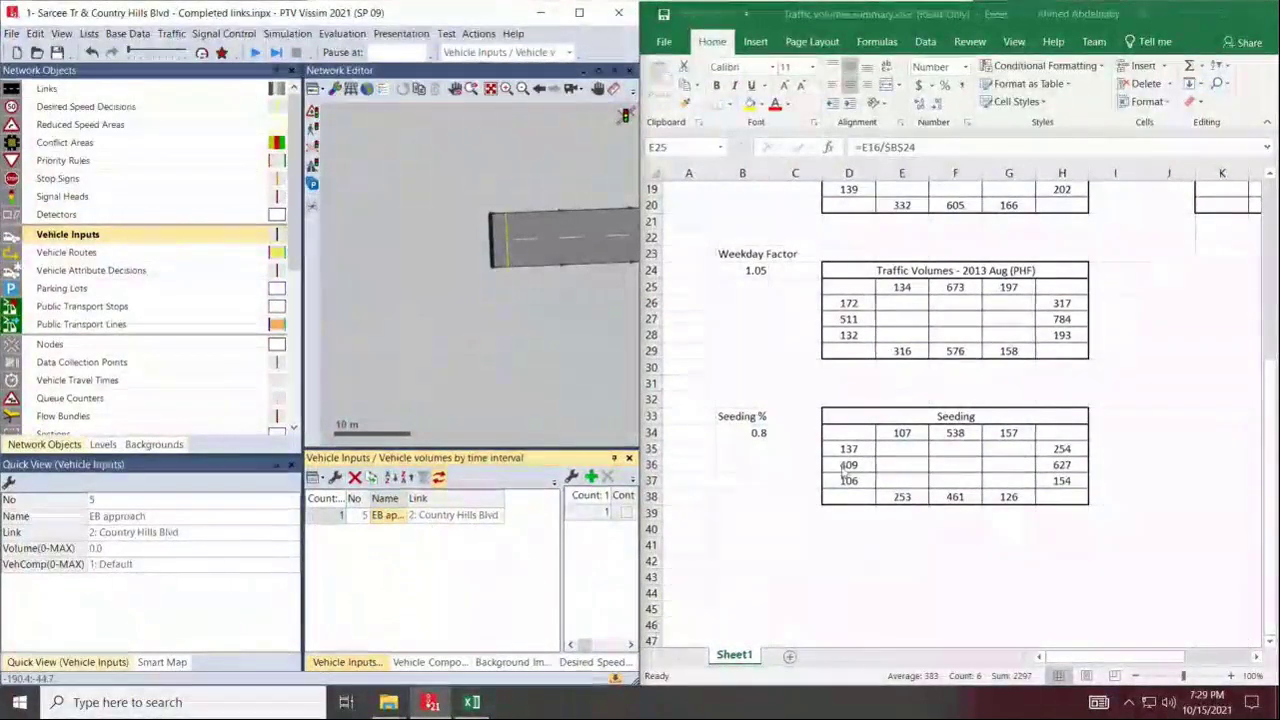
left_click(858, 302)
left_click_drag(858, 303, 862, 330)
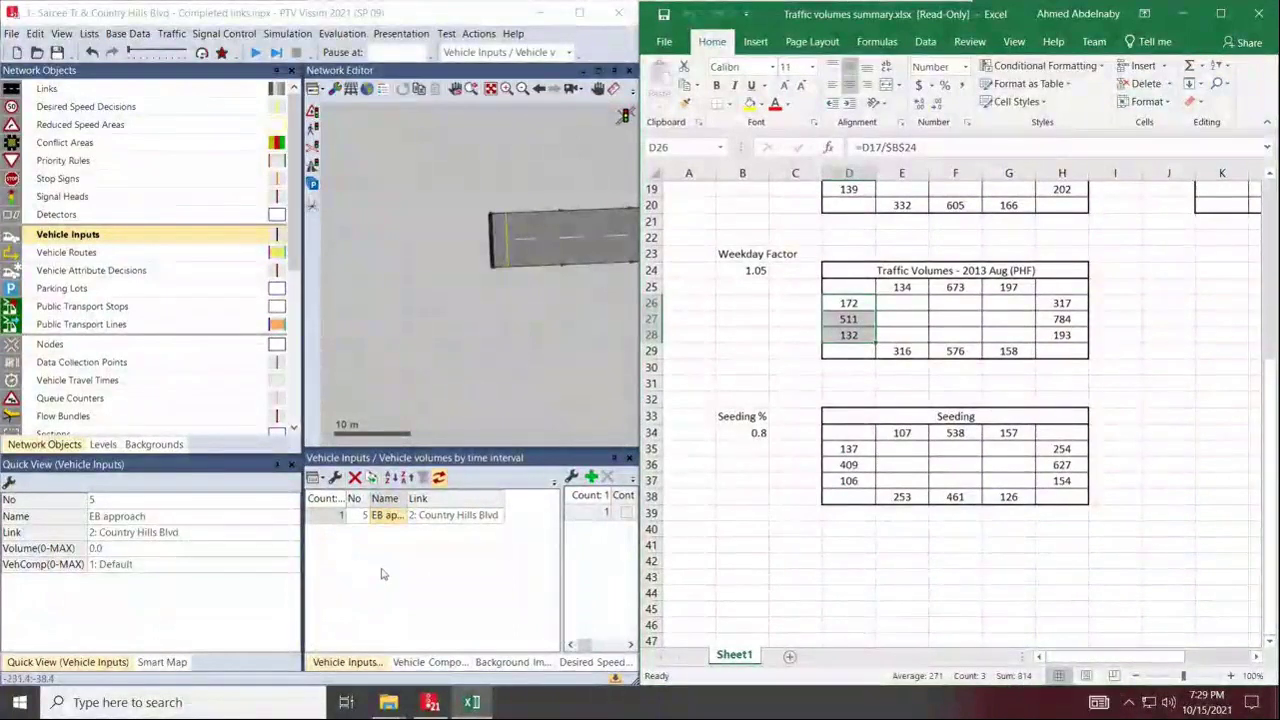
Maximize Vissim and set the EB approach vehicle input's volume to 814 for the 0-MAX time interval.
left_click(566, 580)
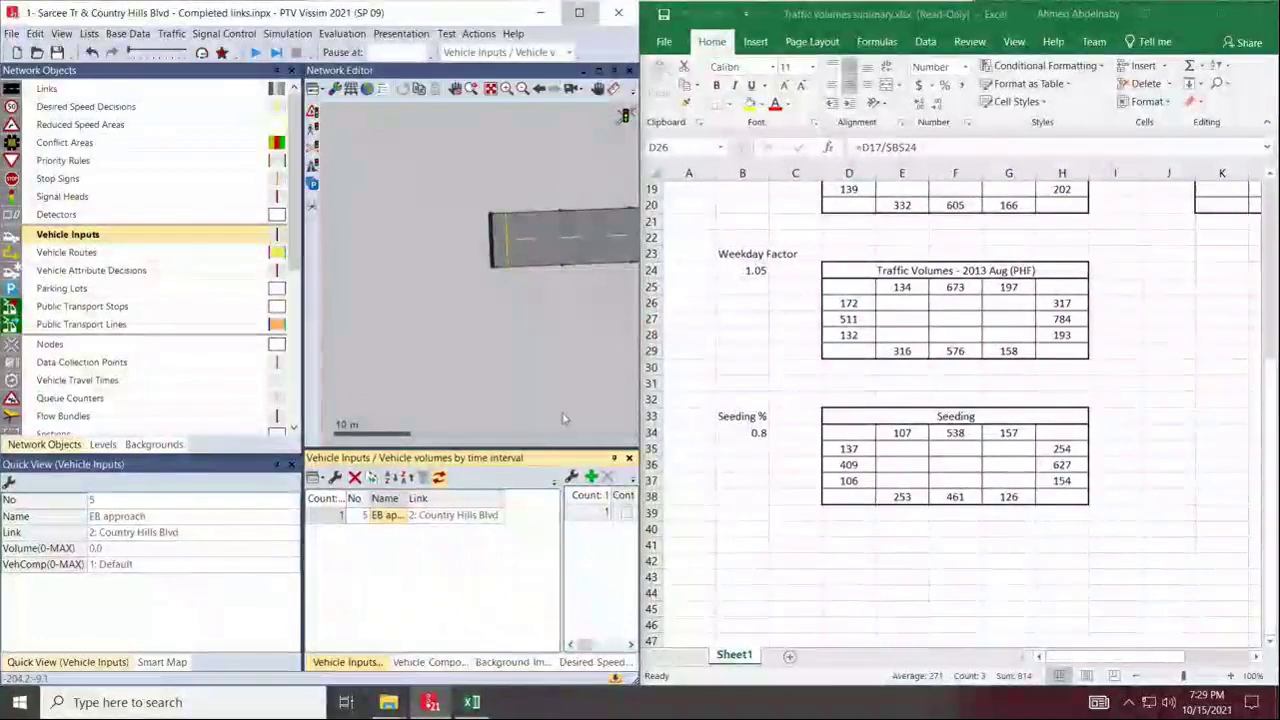
left_click(578, 12)
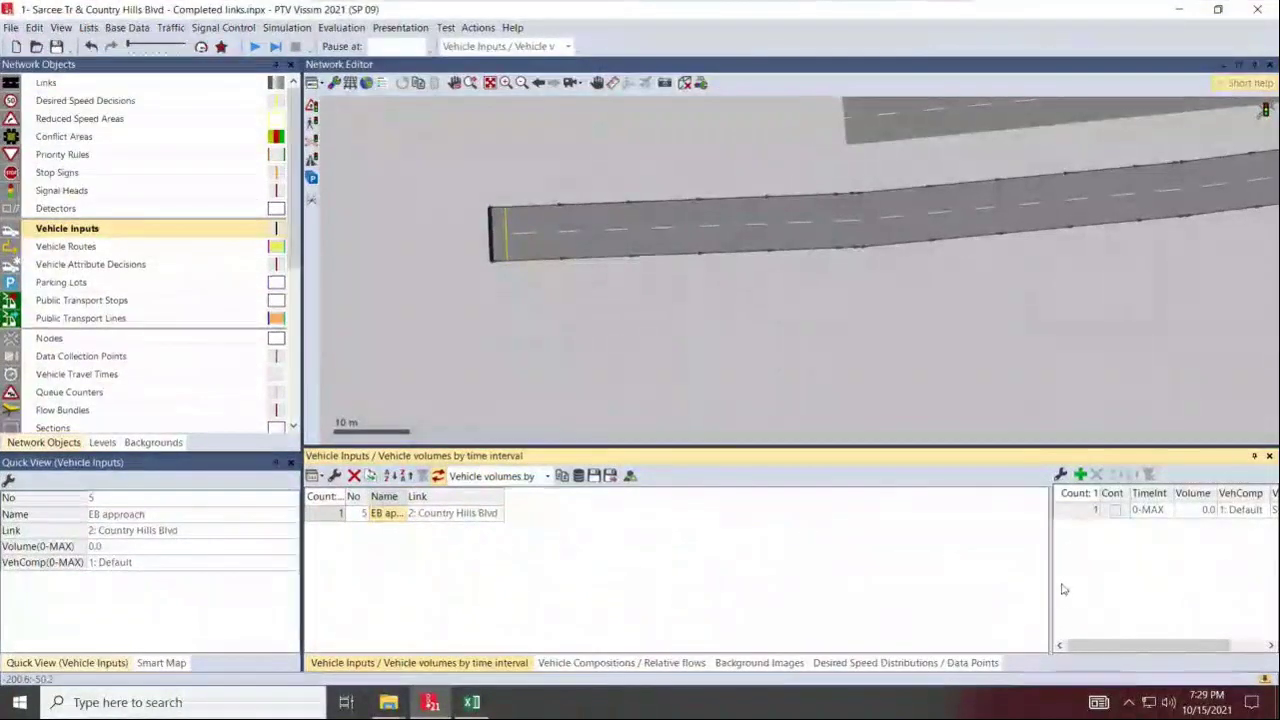
left_click_drag(1050, 578, 611, 585)
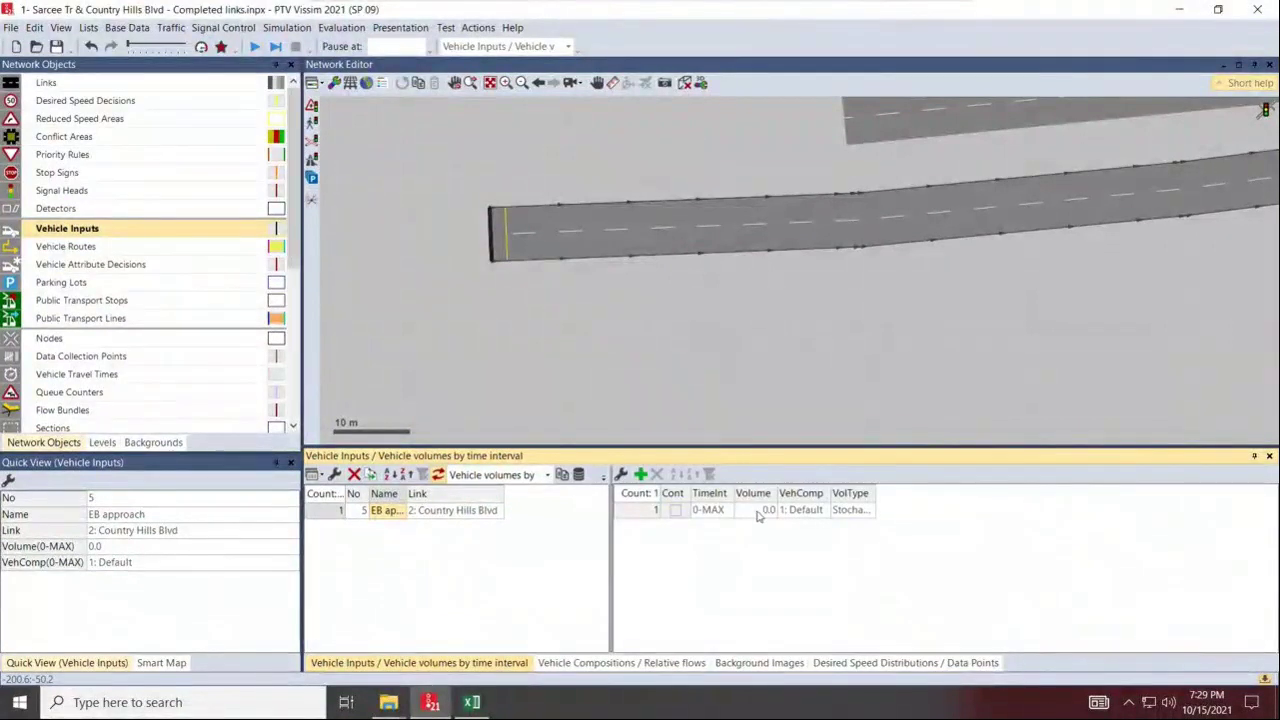
left_click(758, 511)
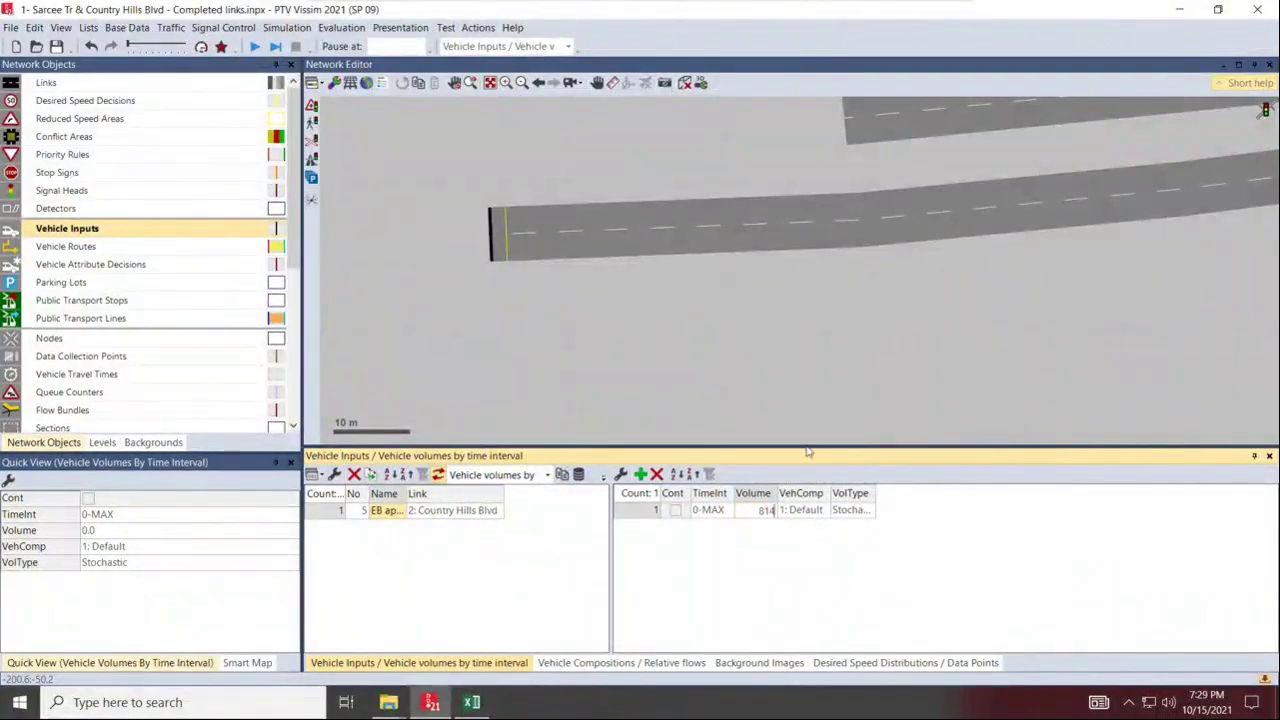
left_click(803, 360)
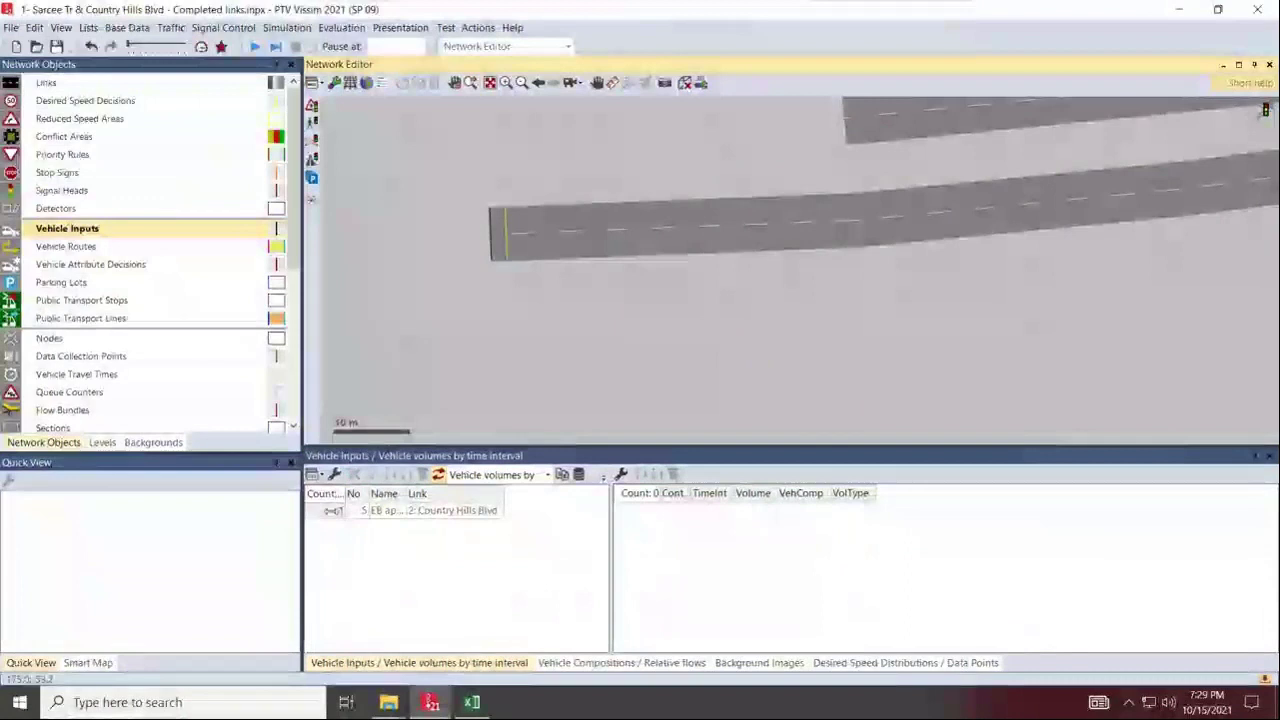
left_click(332, 510)
scroll(423, 332, "down", 3)
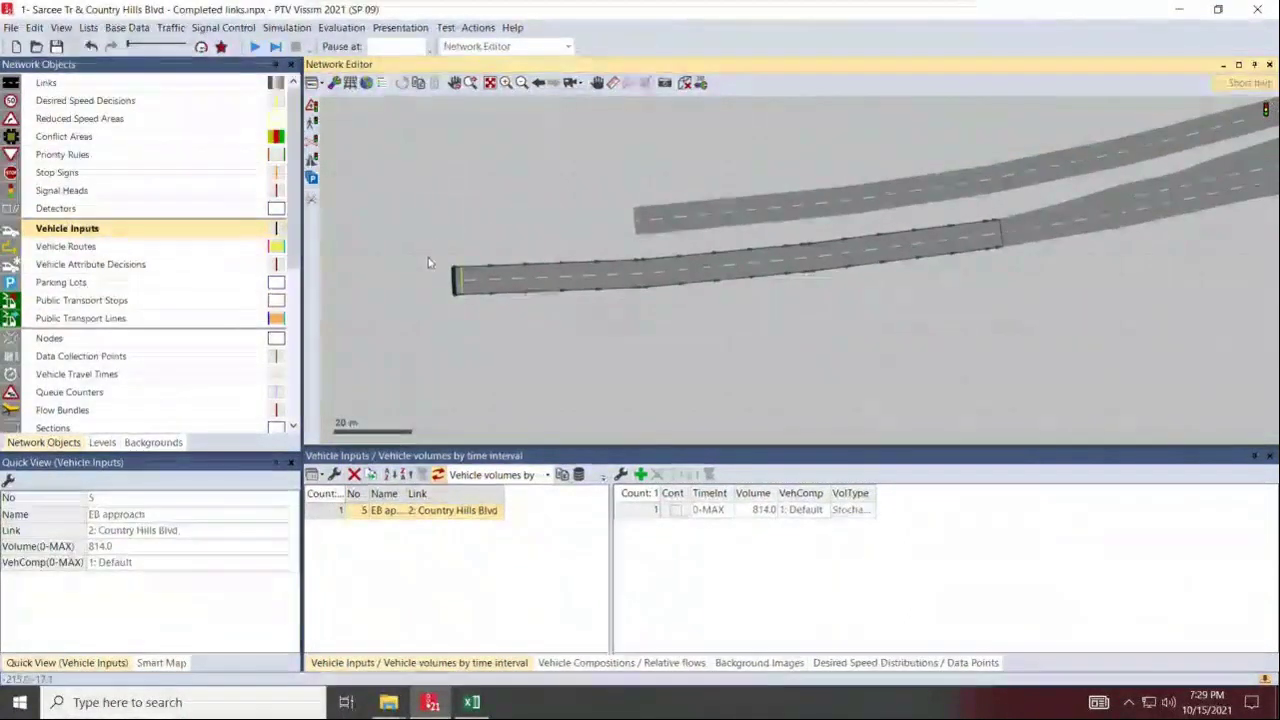
scroll(432, 338, "down", 3)
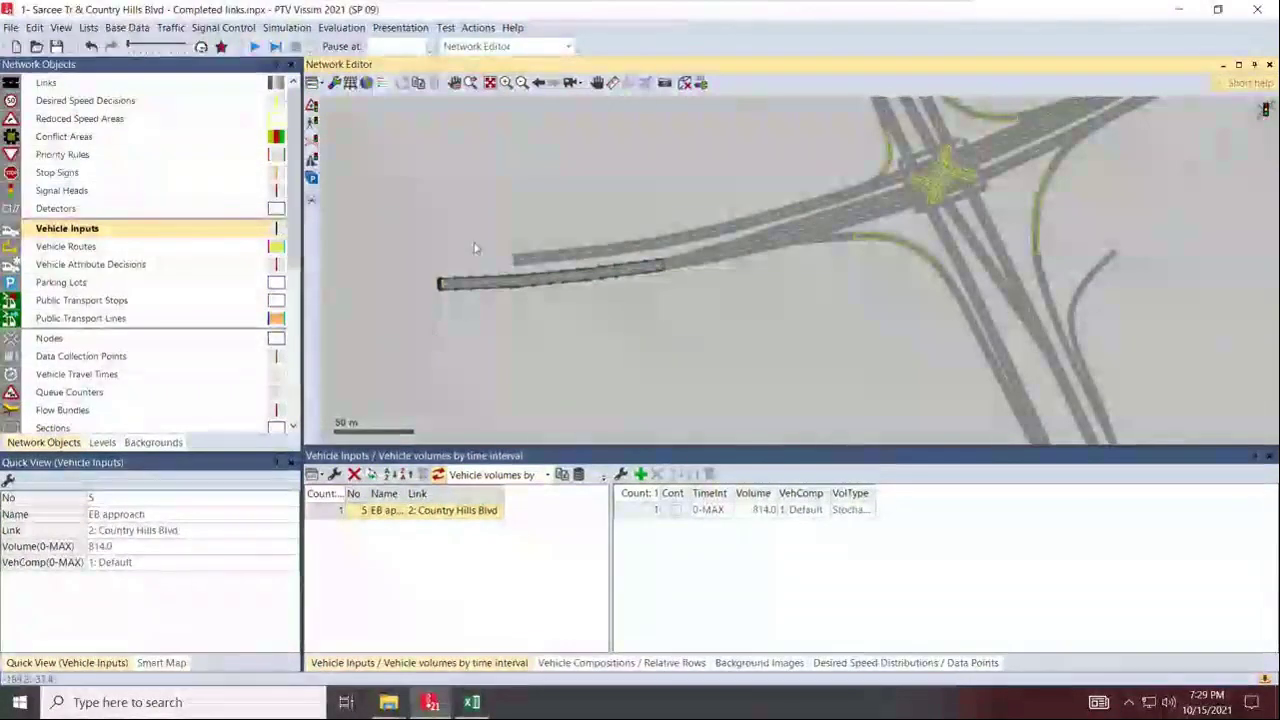
scroll(430, 366, "down", 1)
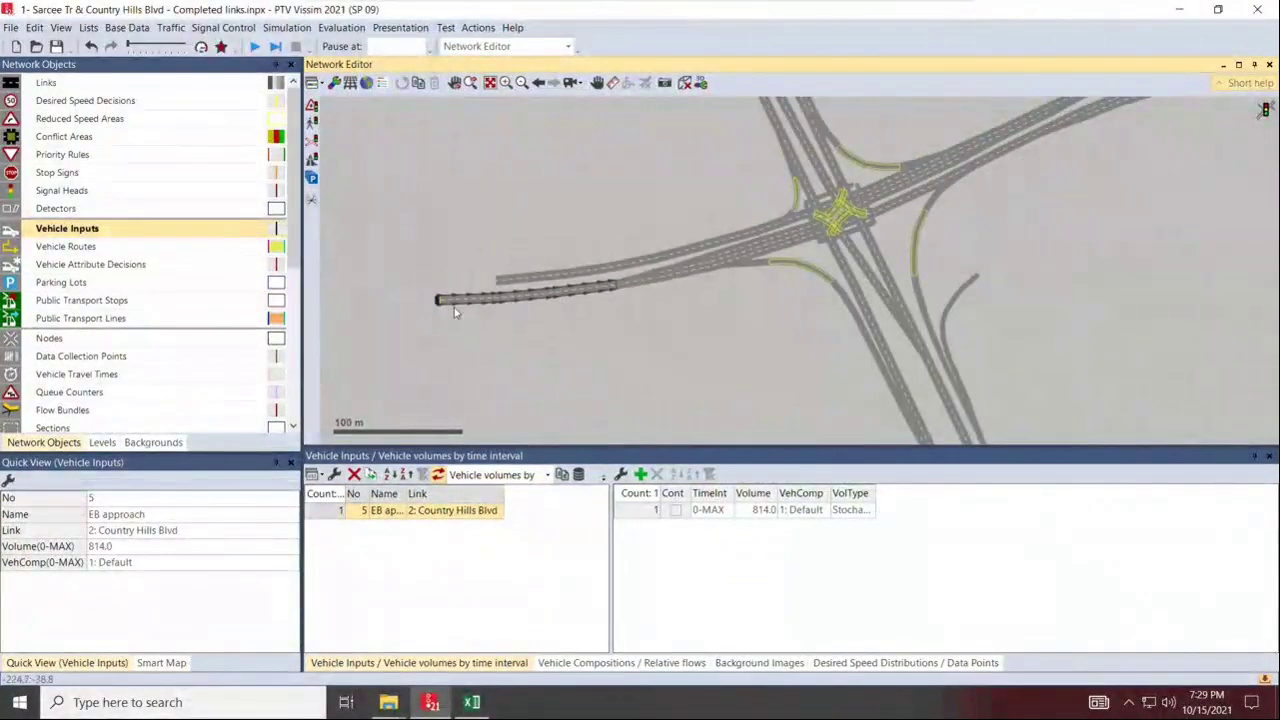
Switch to the Excel traffic volumes workbook and sum the westbound volumes in H26:H28.
left_click_drag(1172, 213, 786, 425)
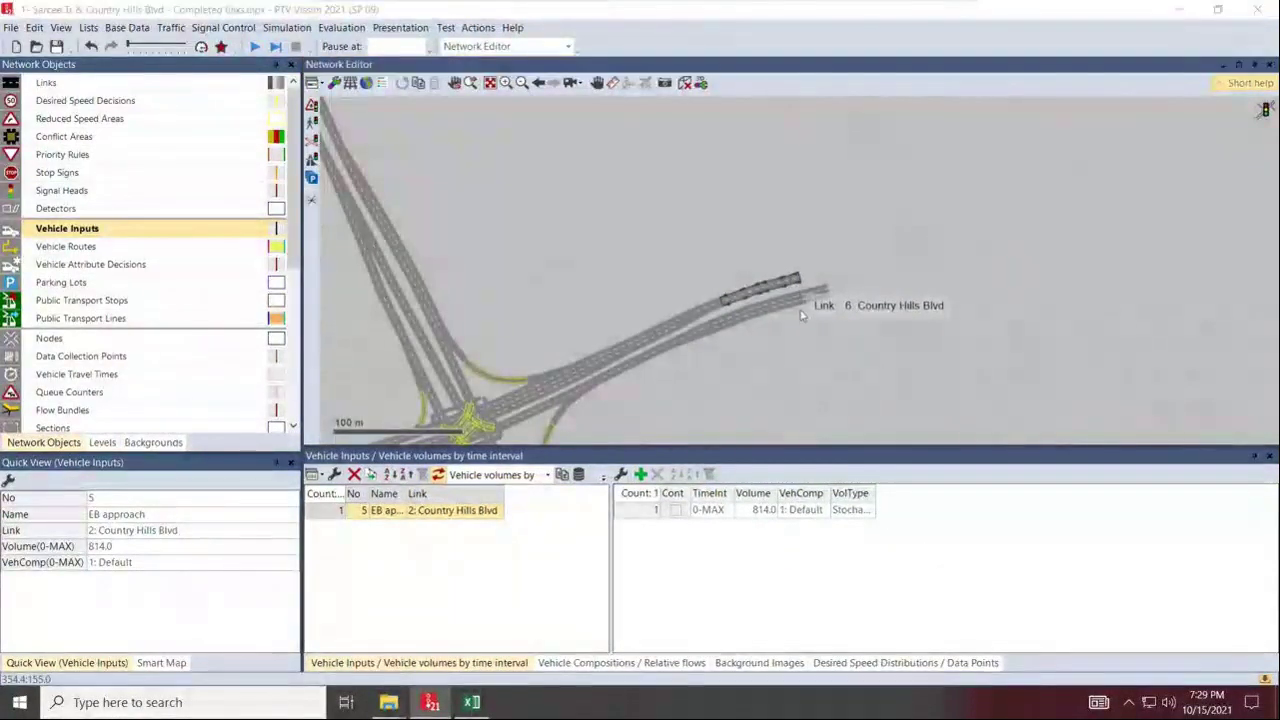
key("alt+Tab")
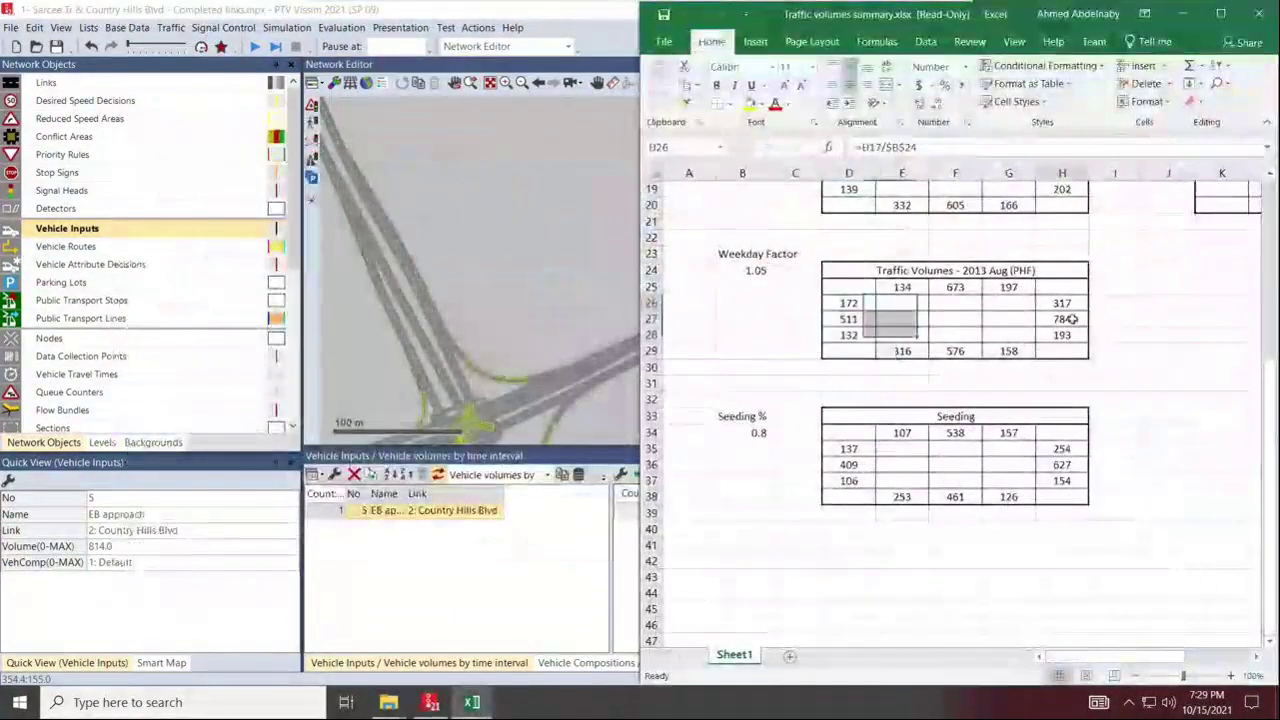
left_click_drag(1062, 303, 1072, 331)
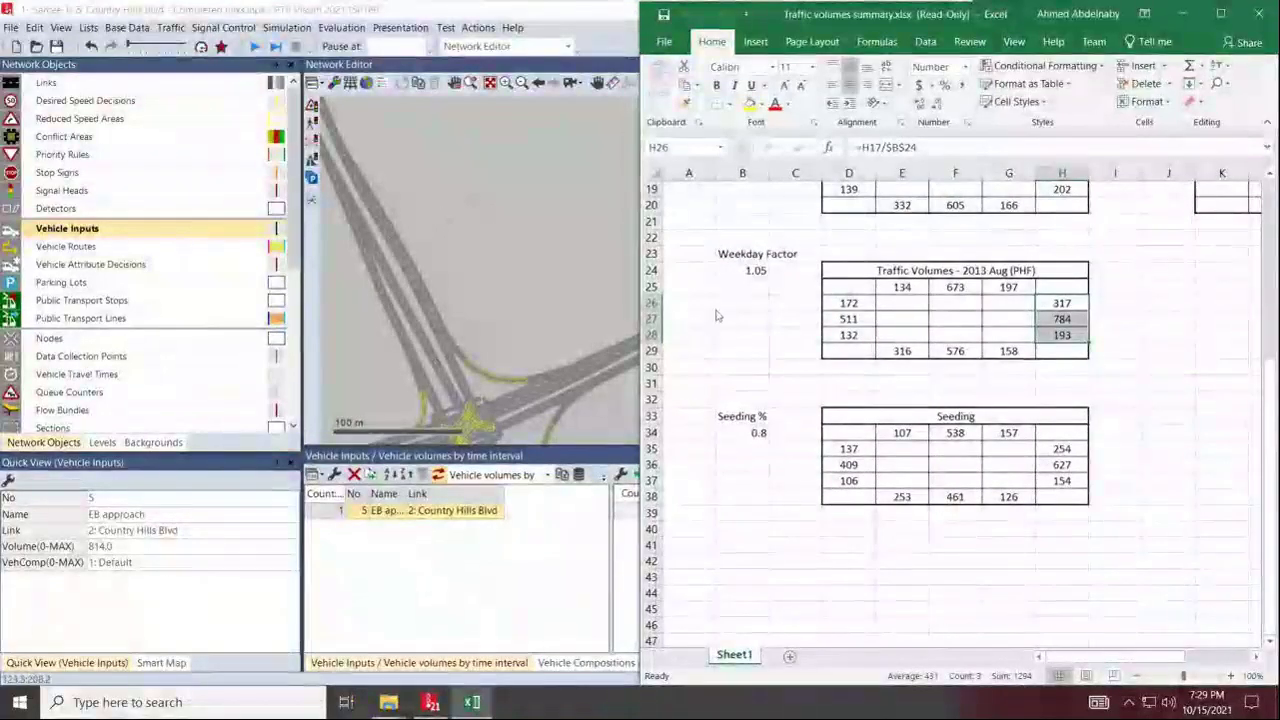
Return to Vissim and add a vehicle input on link 6: Country Hills Blvd, named WB Approach.
left_click(476, 202)
right_click(797, 285, "ctrl")
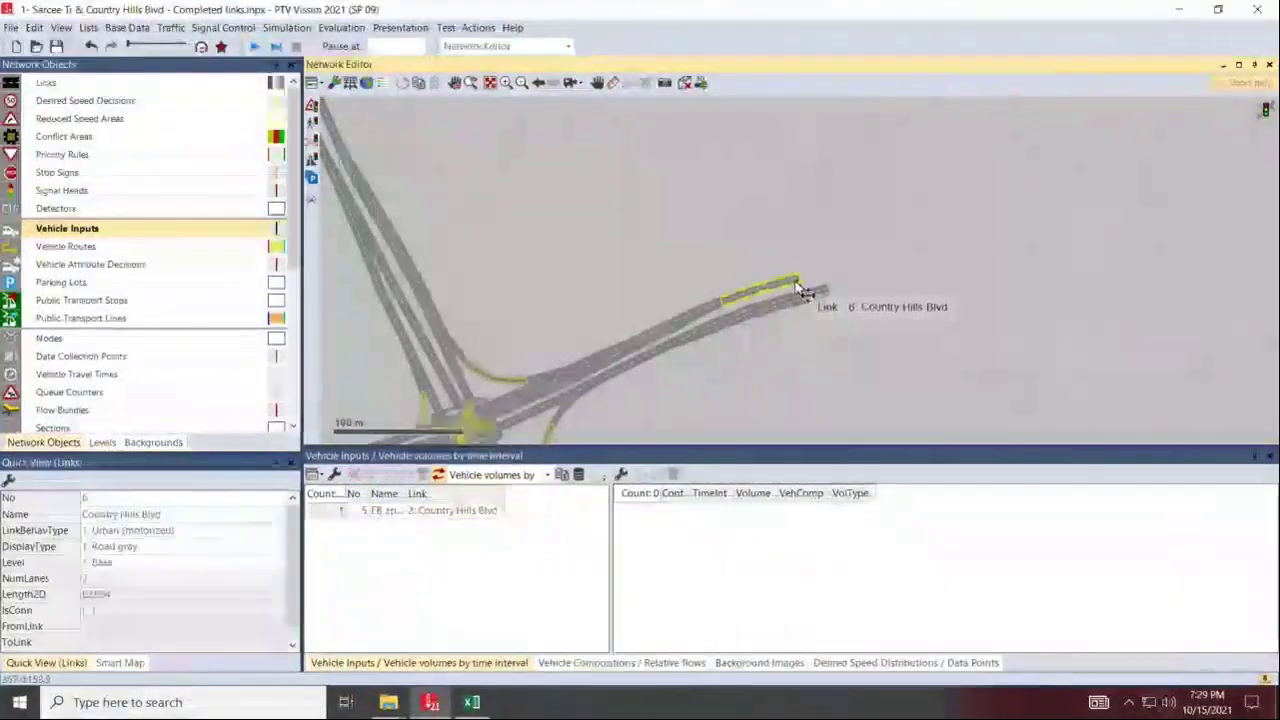
left_click(395, 527)
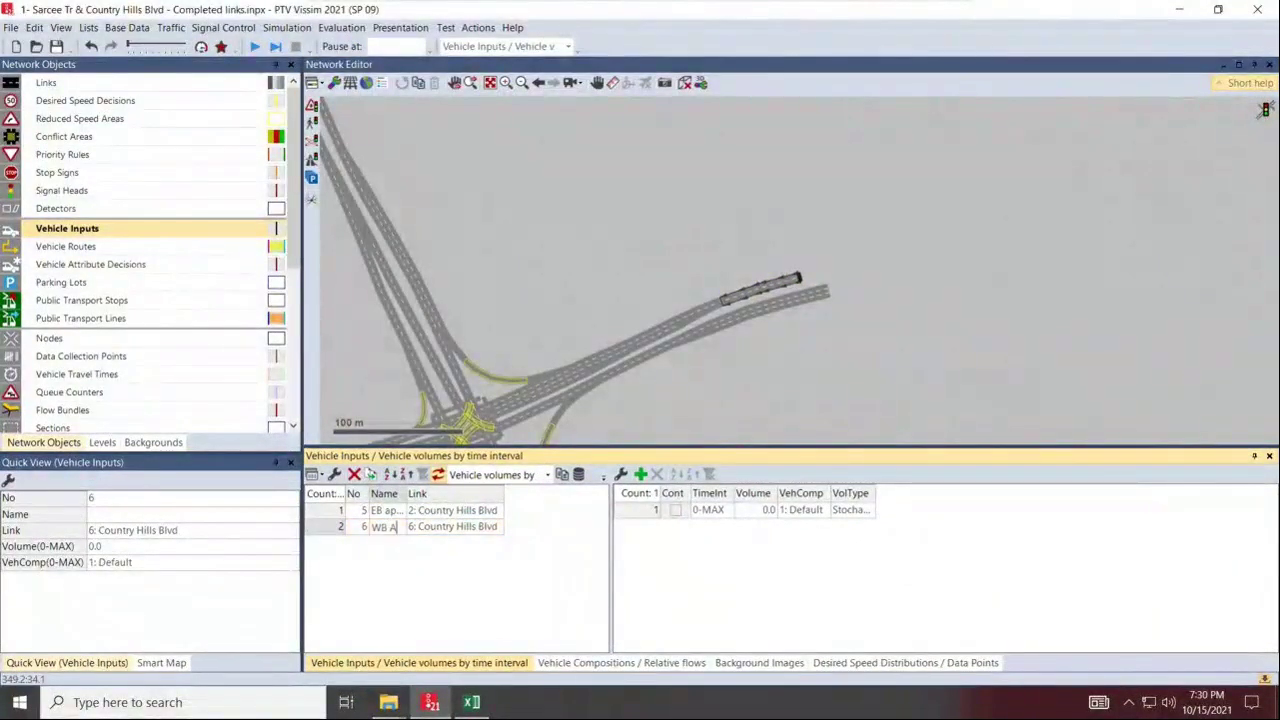
type("WB Approach")
key("Tab")
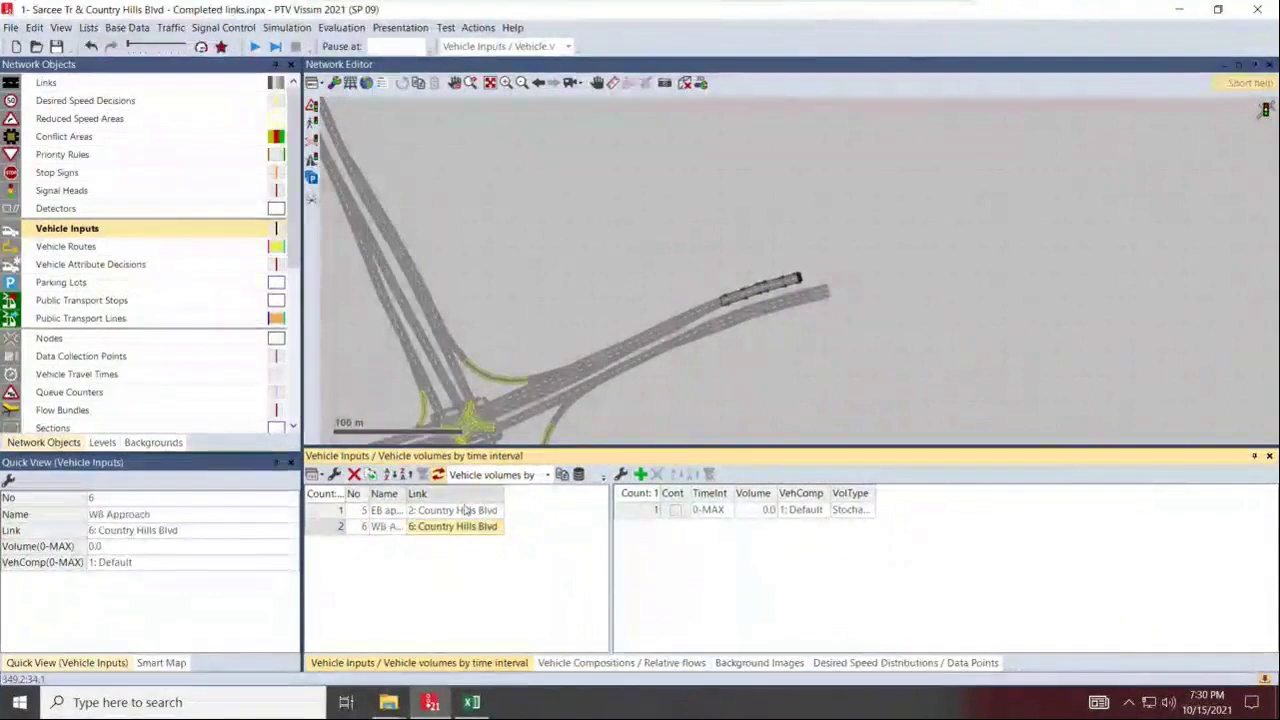
key("Return")
key("Escape")
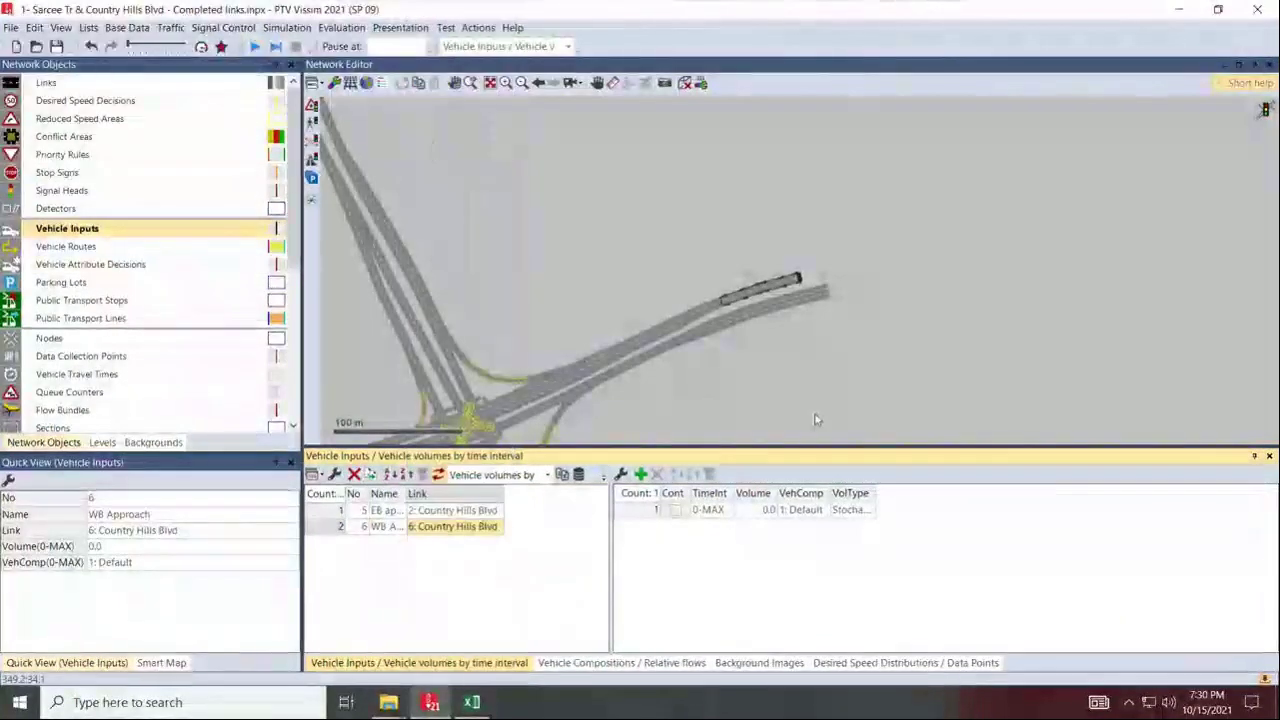
Recheck the westbound sum in the workbook and set the WB Approach input's 0-MAX volume to 1294.
key("alt+Tab")
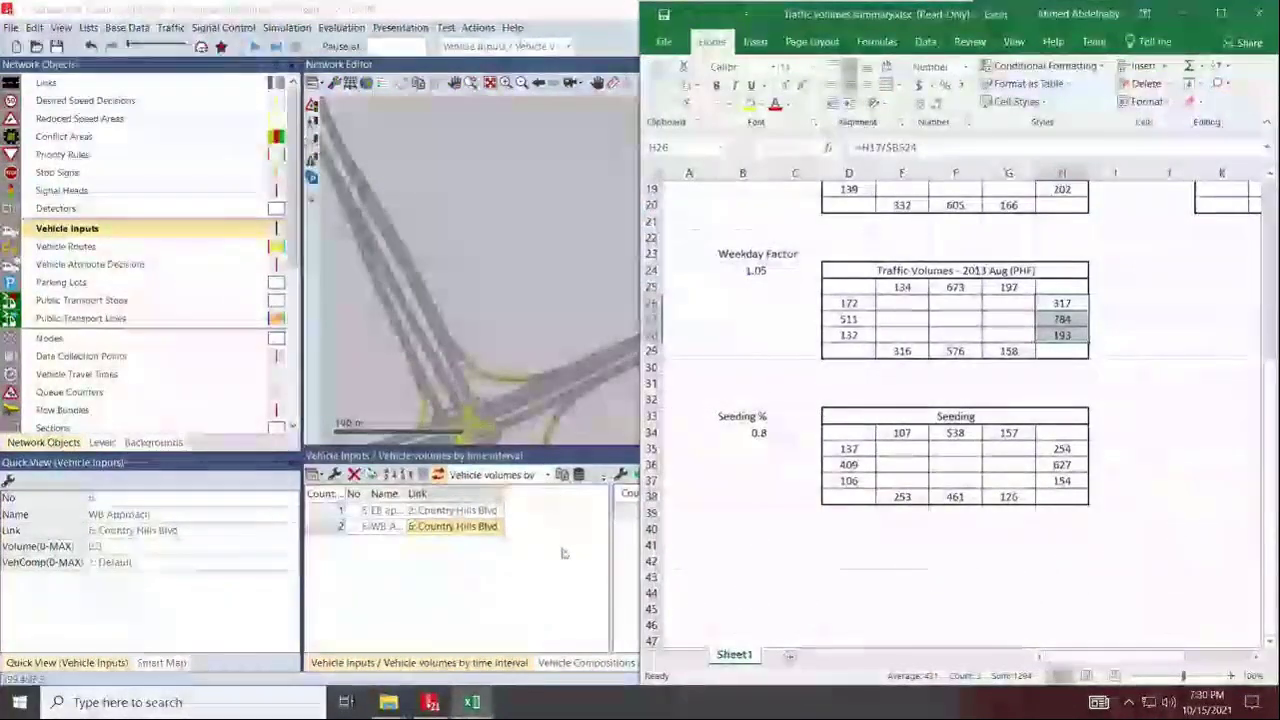
key("alt+Tab")
left_click(757, 511)
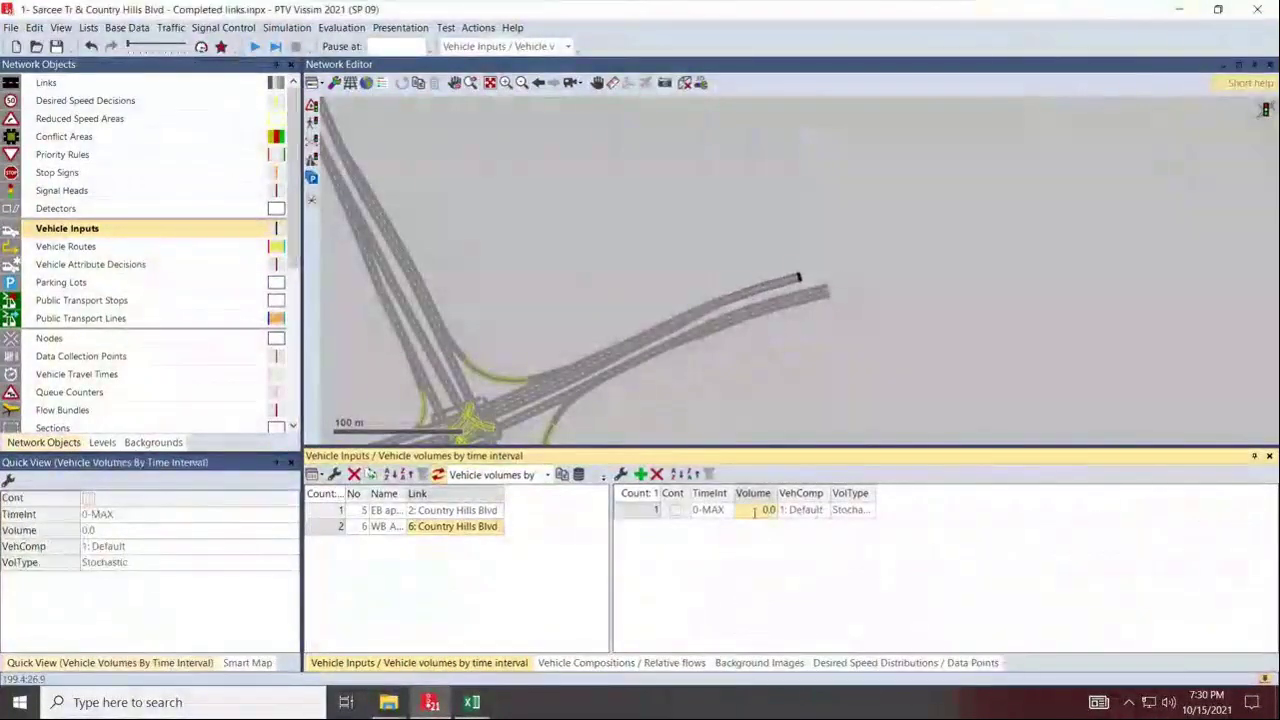
type("1294")
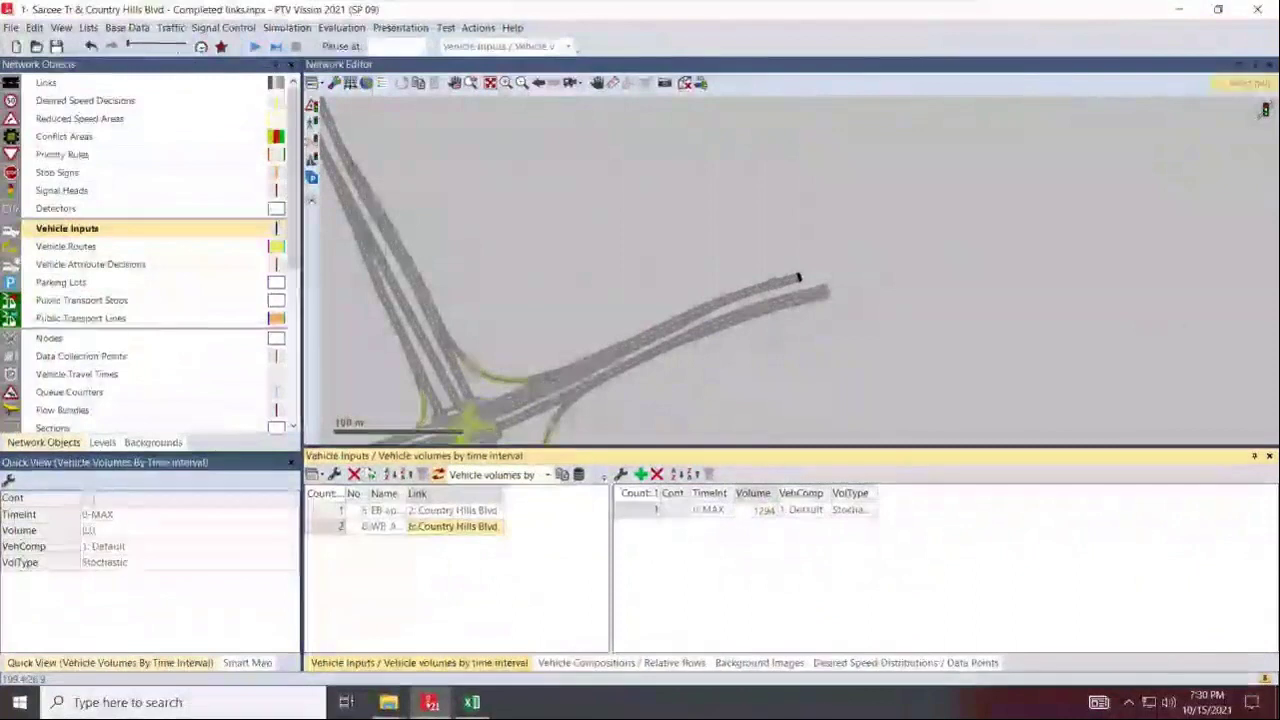
left_click(836, 373)
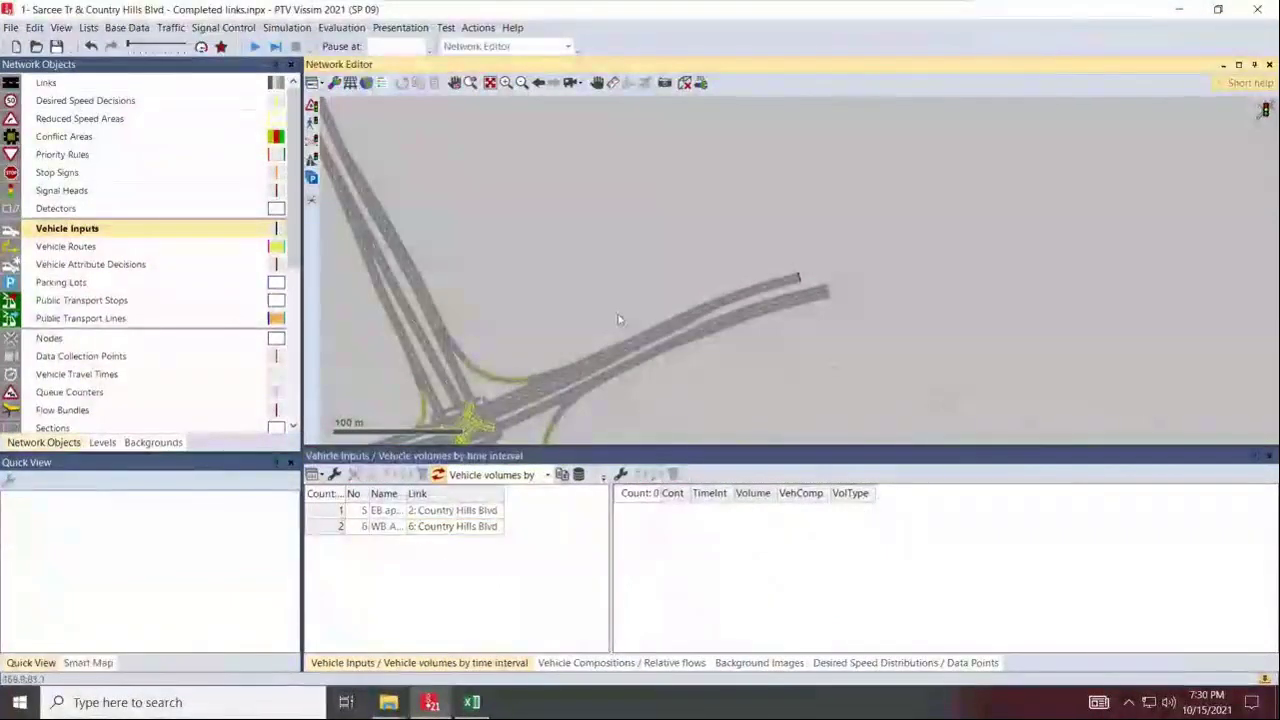
Add a vehicle input at the southern end of link 11: Sarcee Tr.
left_click_drag(631, 362, 551, 149)
left_click_drag(651, 374, 646, 92)
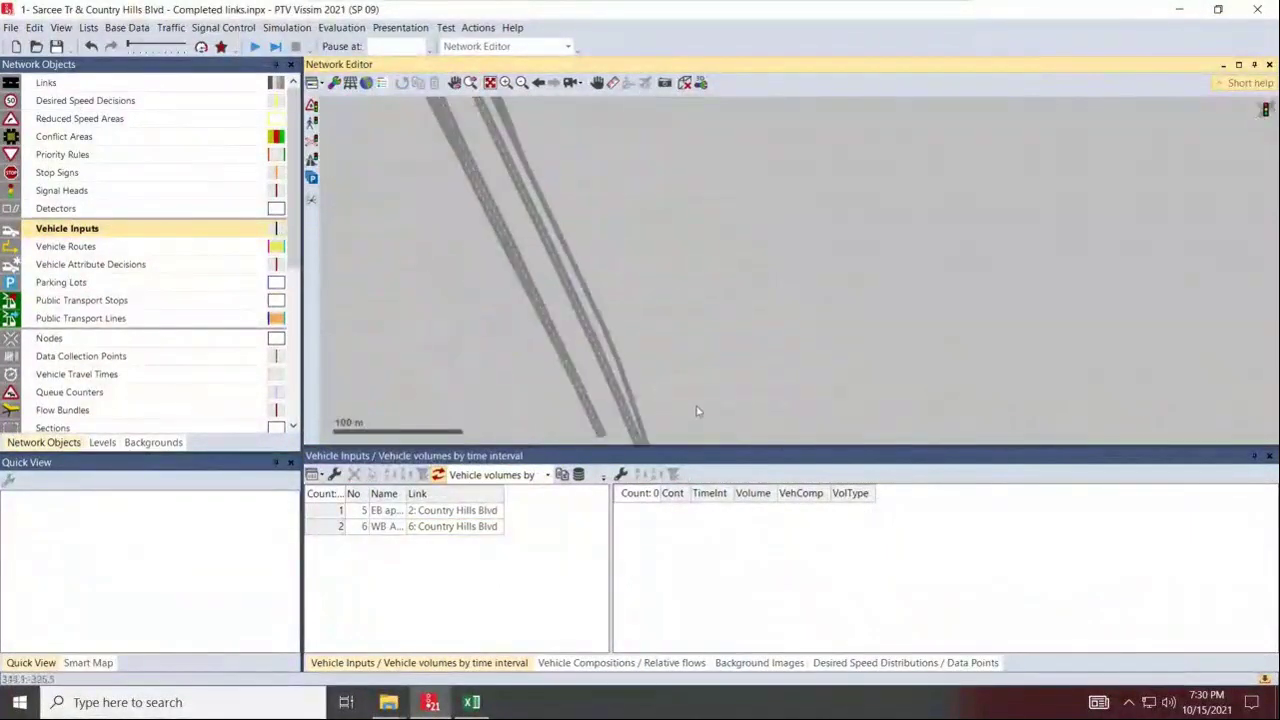
left_click_drag(698, 411, 631, 148)
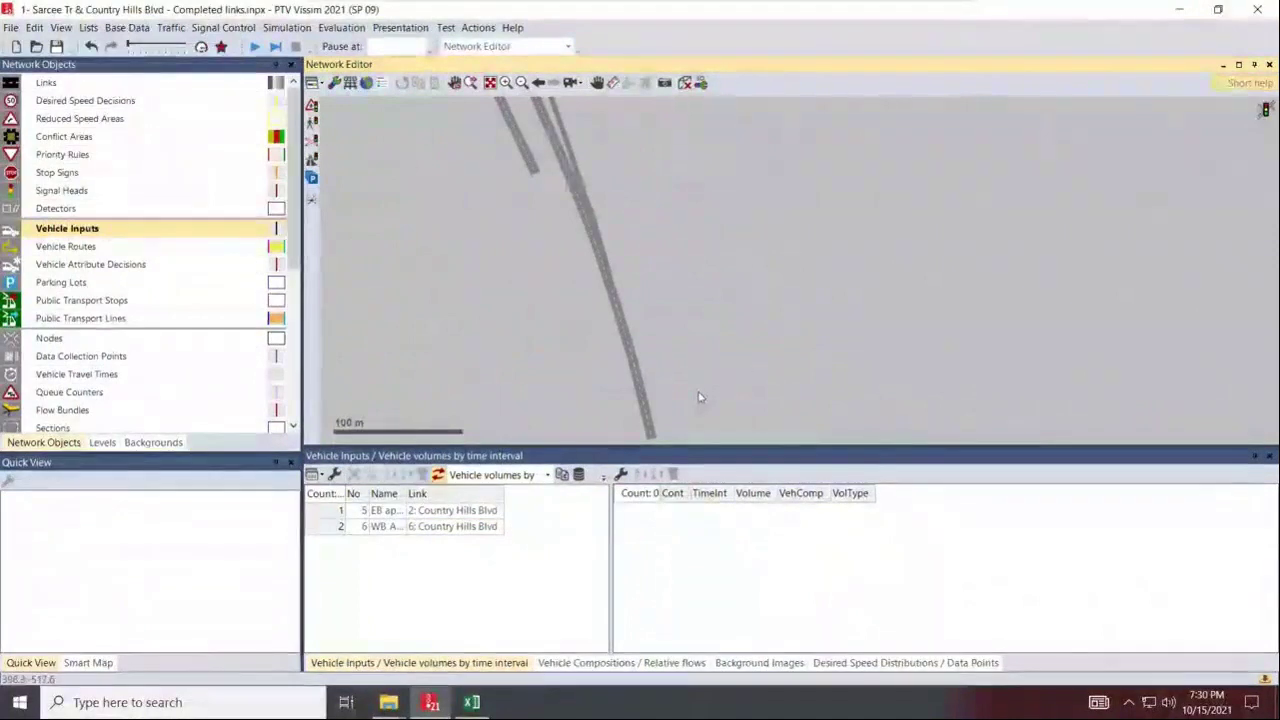
left_click_drag(700, 397, 707, 302)
left_click(657, 339)
right_click(660, 340, "ctrl")
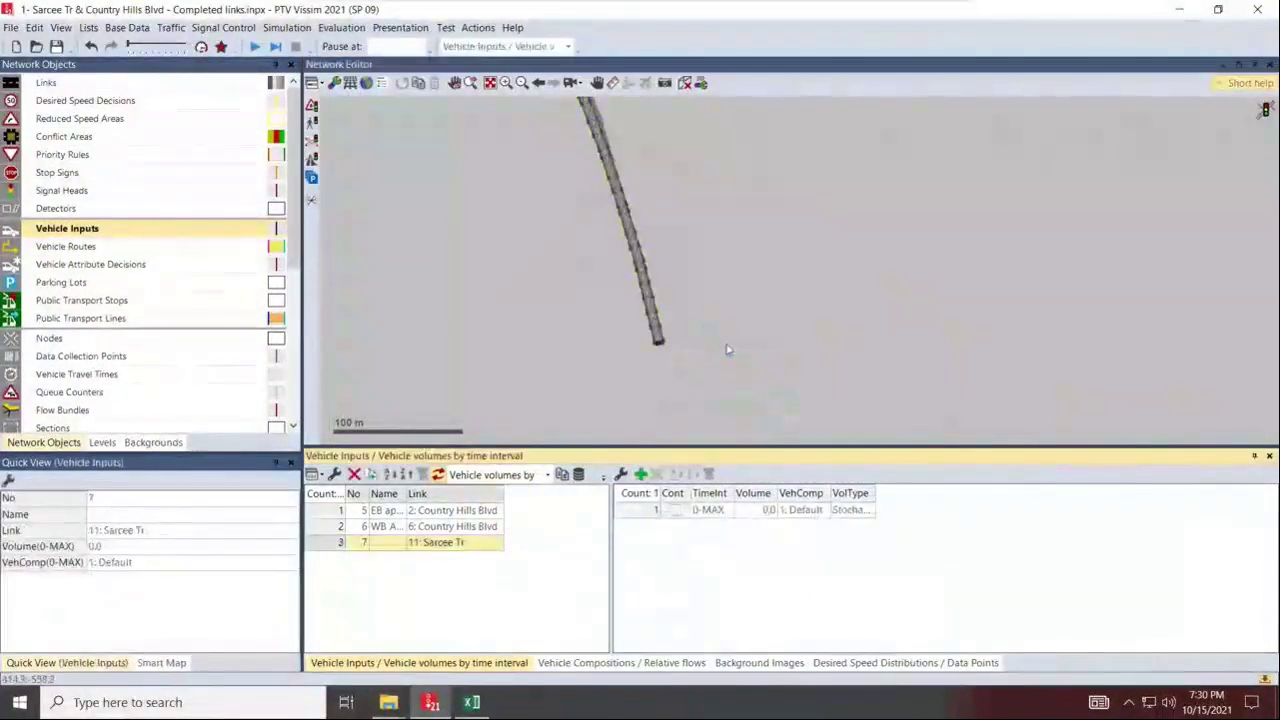
Sum the northbound volumes in E29:G29 of the workbook and set the link 11: Sarcee Tr input's volume to 1051.
key("alt+Tab")
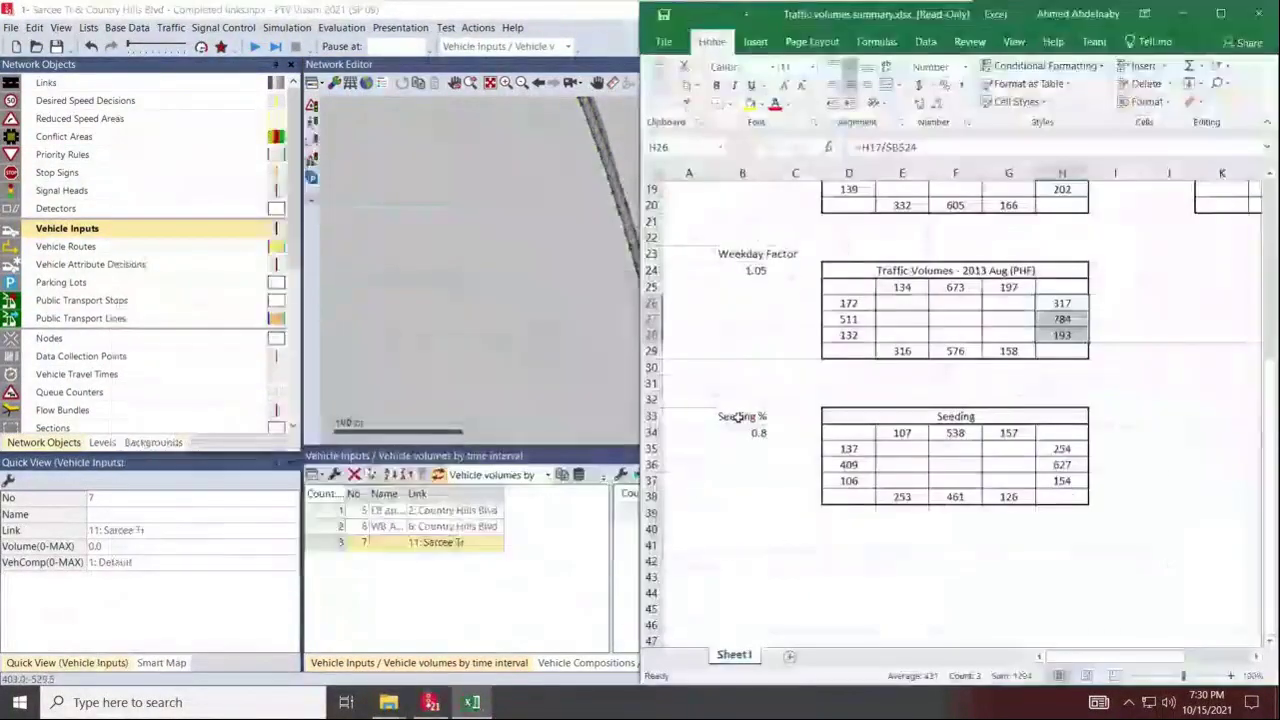
left_click_drag(902, 351, 1008, 351)
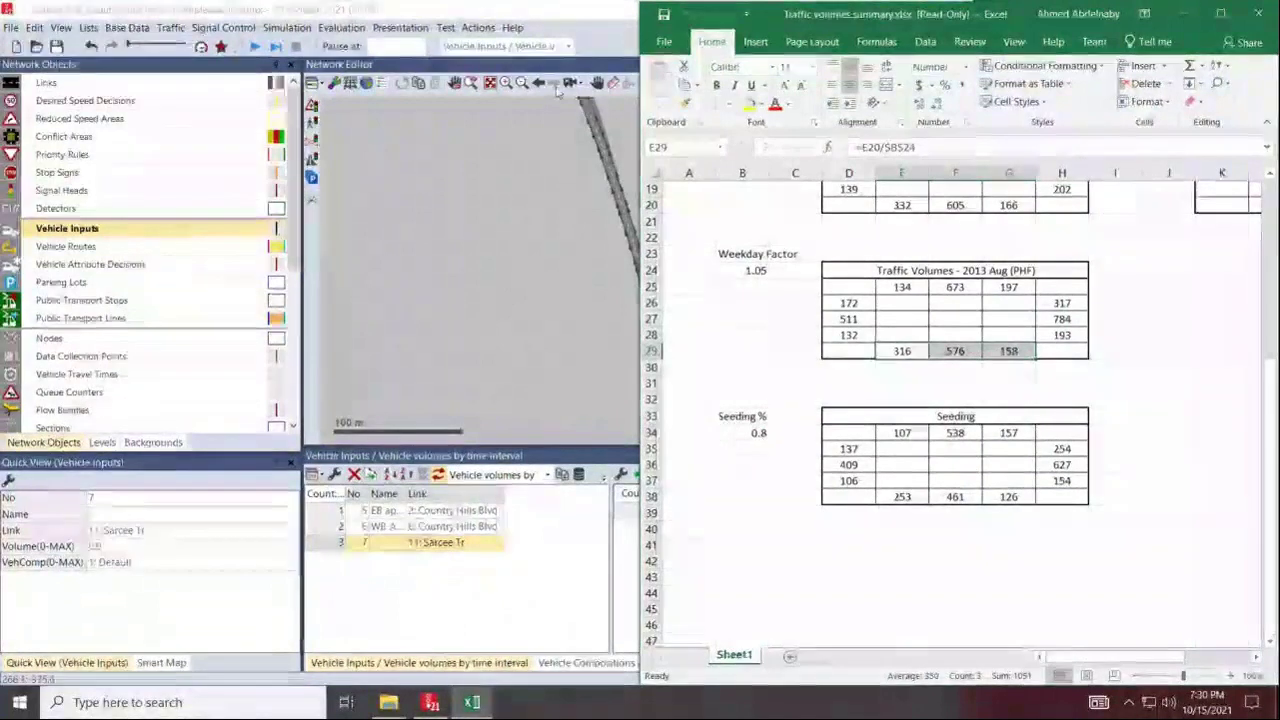
left_click(532, 20)
left_click(747, 509)
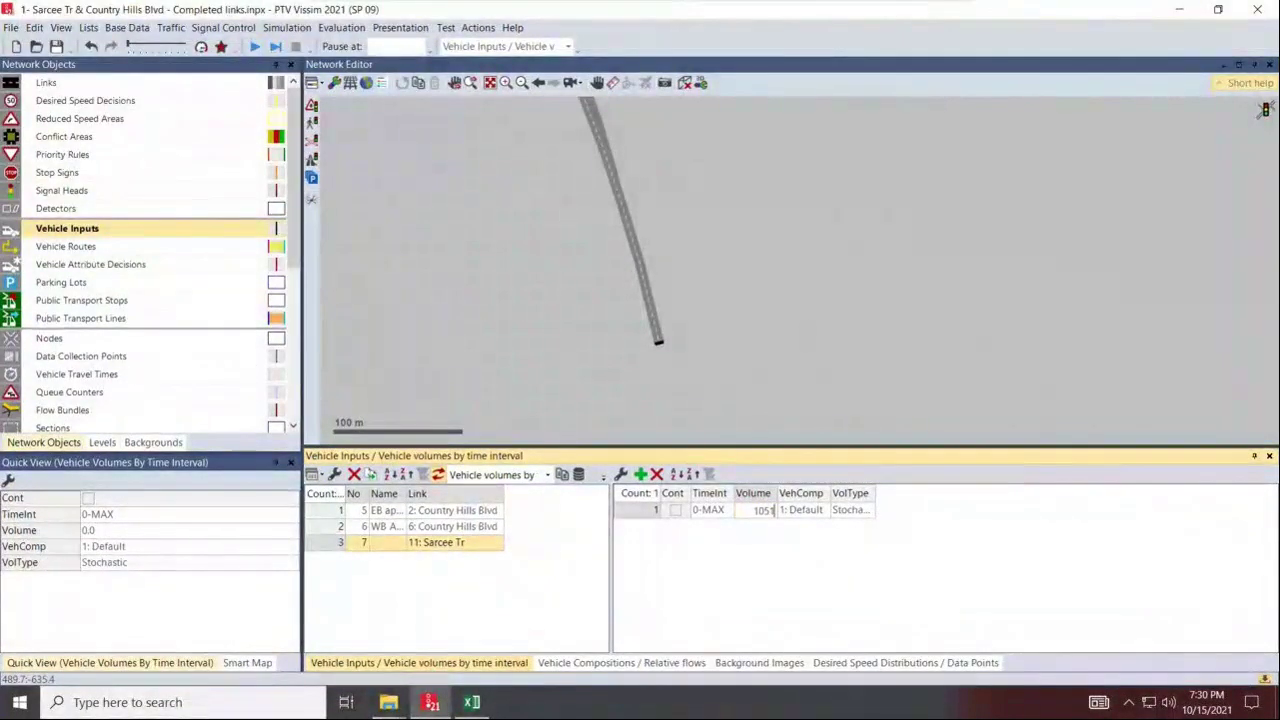
left_click(774, 297)
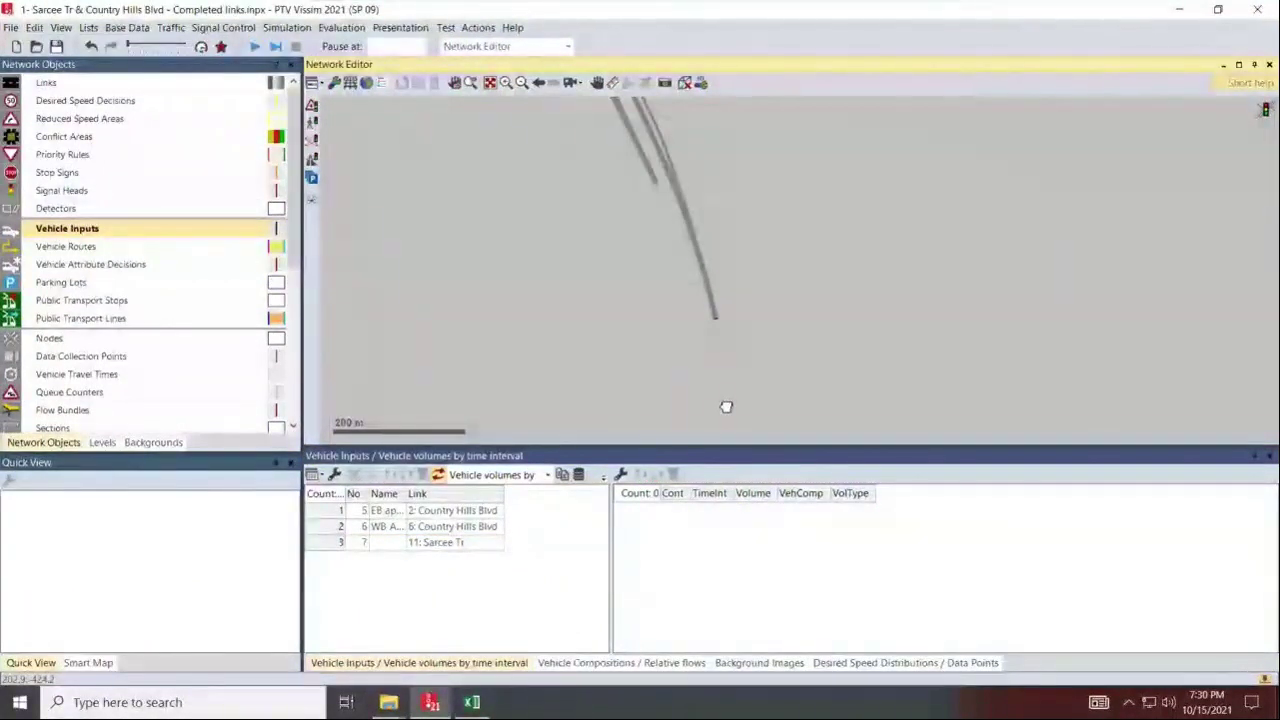
Add a vehicle input on link 20: Sarcee Tr and set its volume to 1003 from the southbound volumes in E25:G25 of the workbook.
scroll(631, 380, "up", 4)
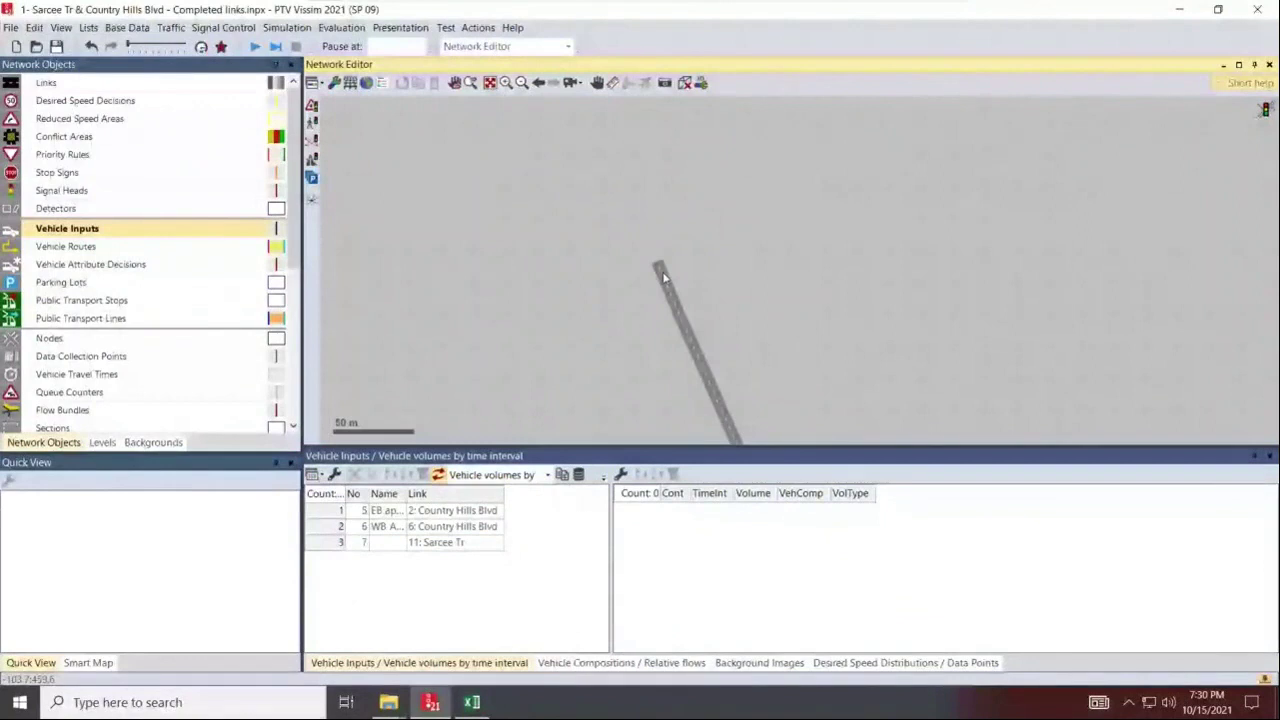
right_click(664, 278, "ctrl")
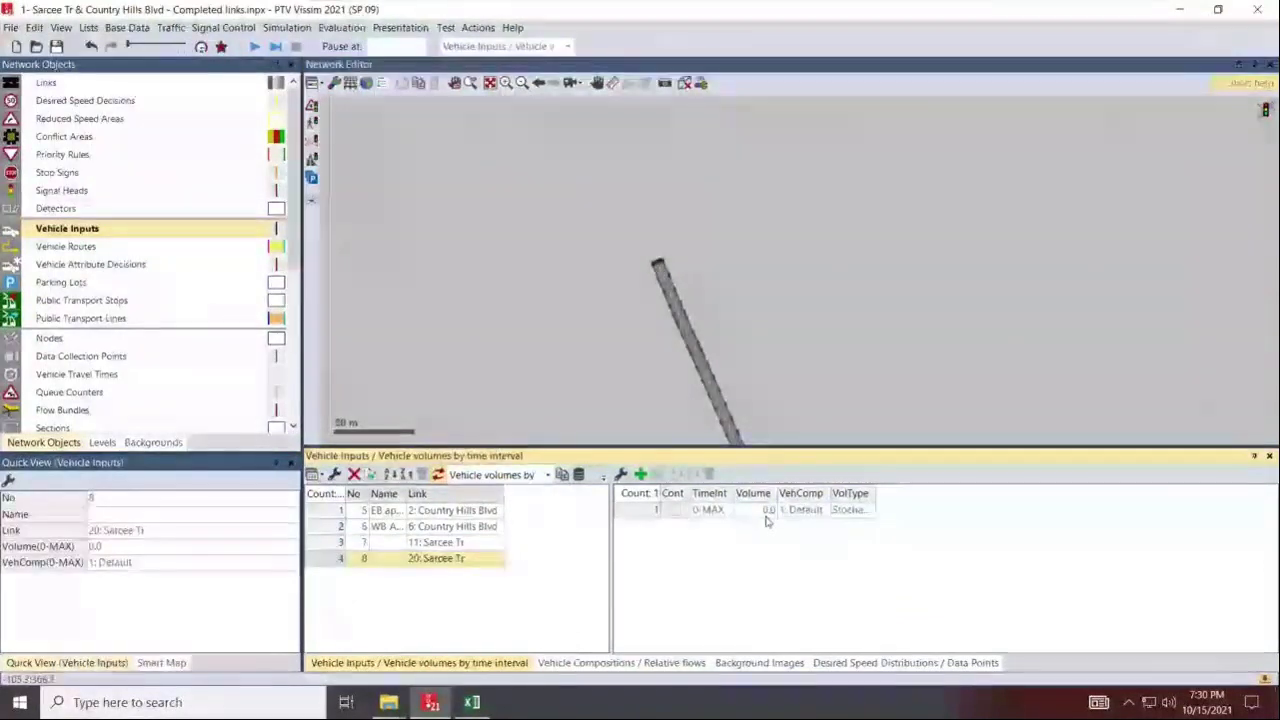
key("alt+Tab")
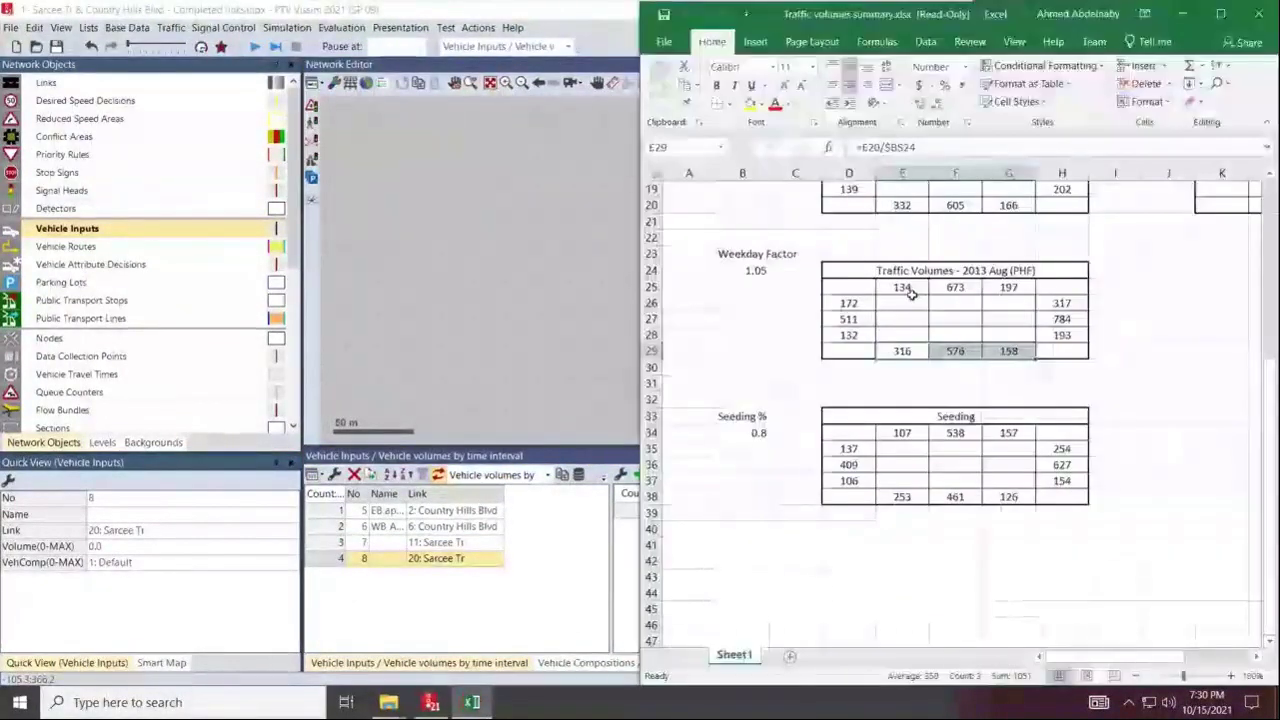
left_click_drag(905, 289, 1012, 288)
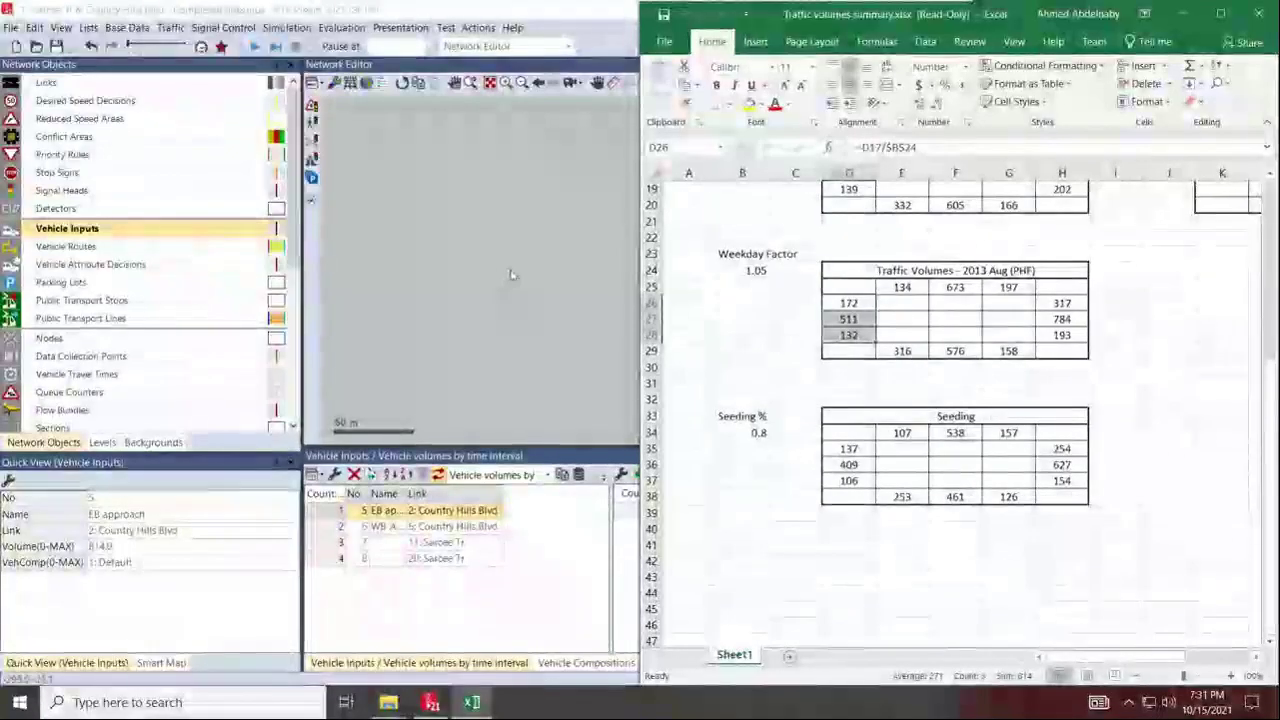
left_click(510, 275)
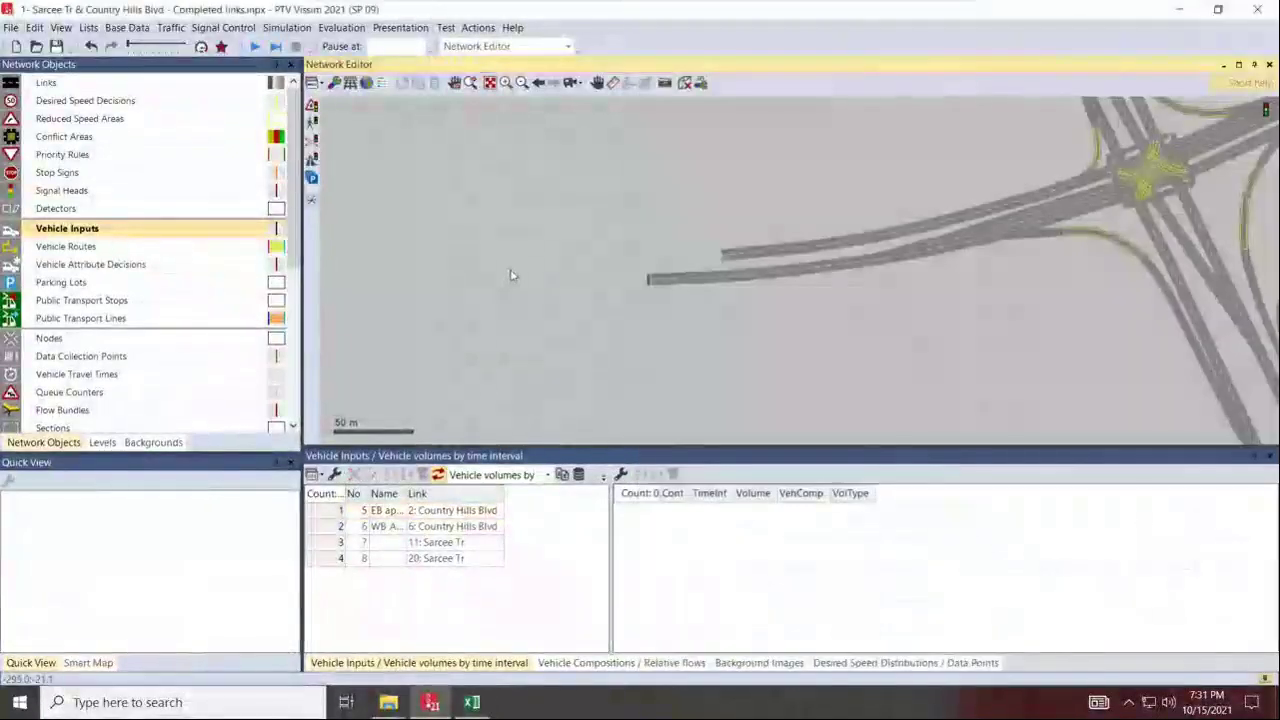
Name the vehicle input on link 11: Sarcee Tr NB and the one on link 20: Sarcee Tr SB.
left_click(390, 548)
right_click(390, 548)
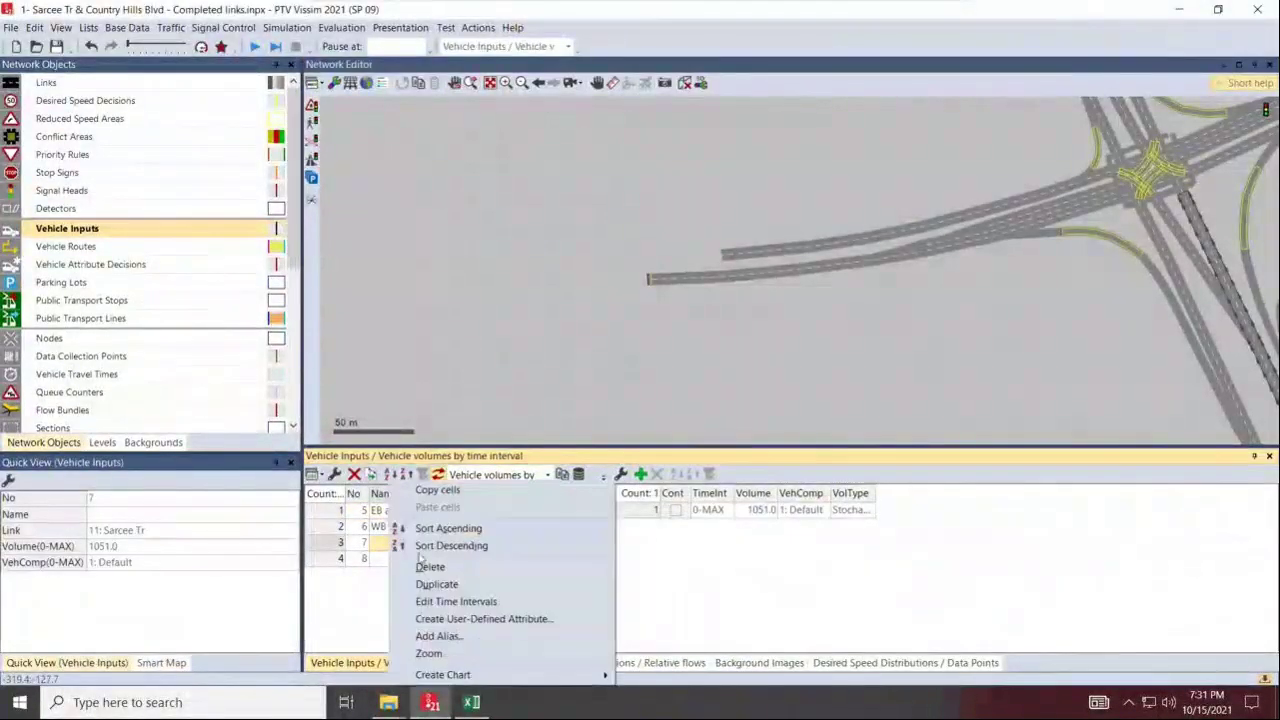
left_click(470, 654)
scroll(818, 276, "down", 7)
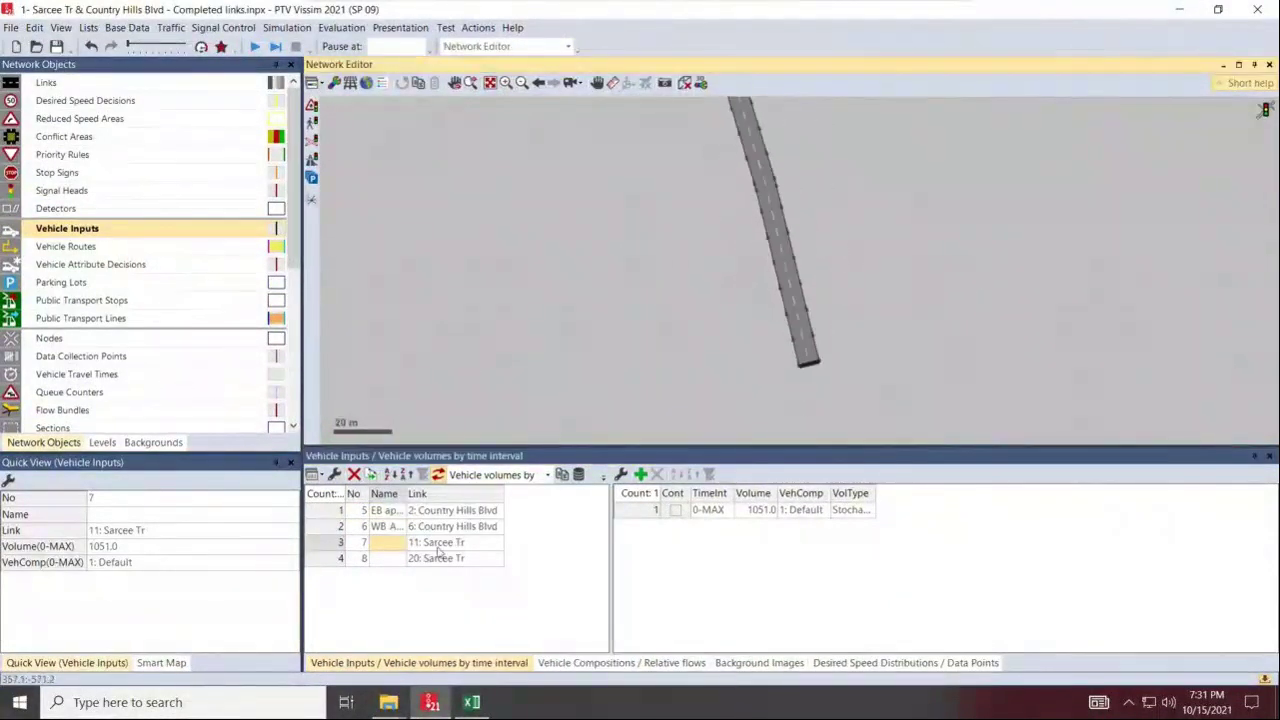
right_click(337, 553)
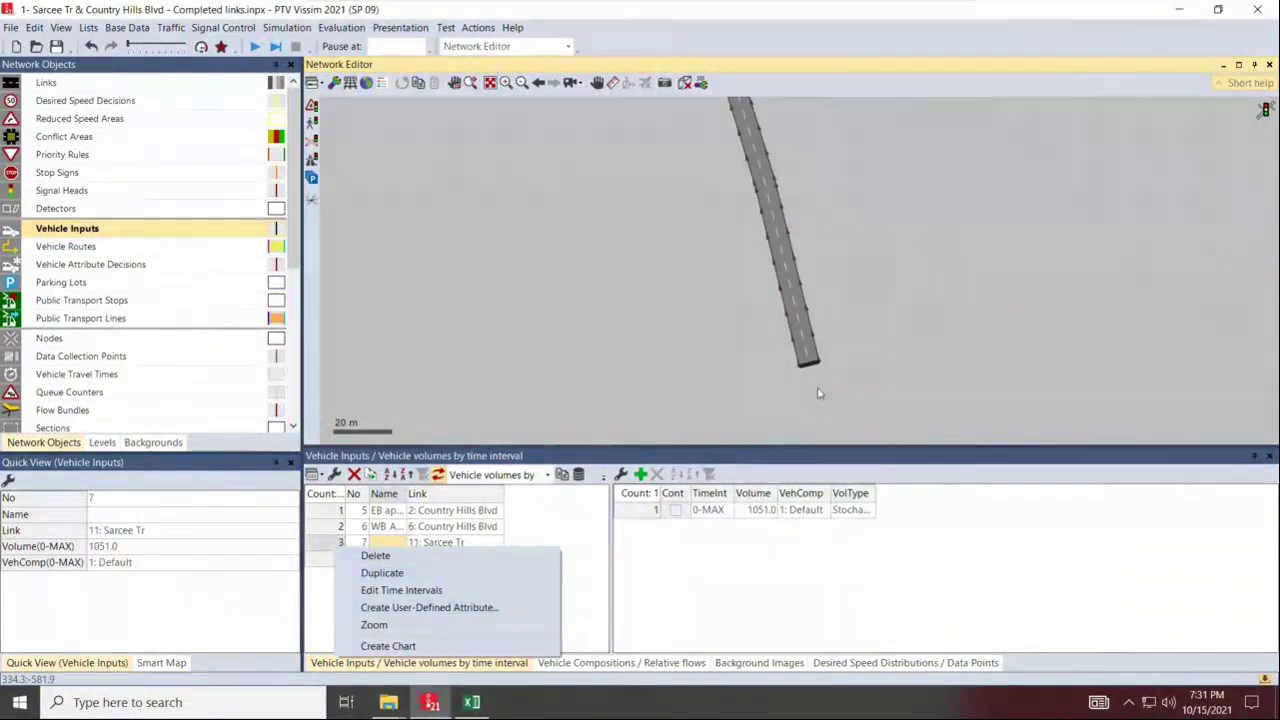
left_click(926, 397)
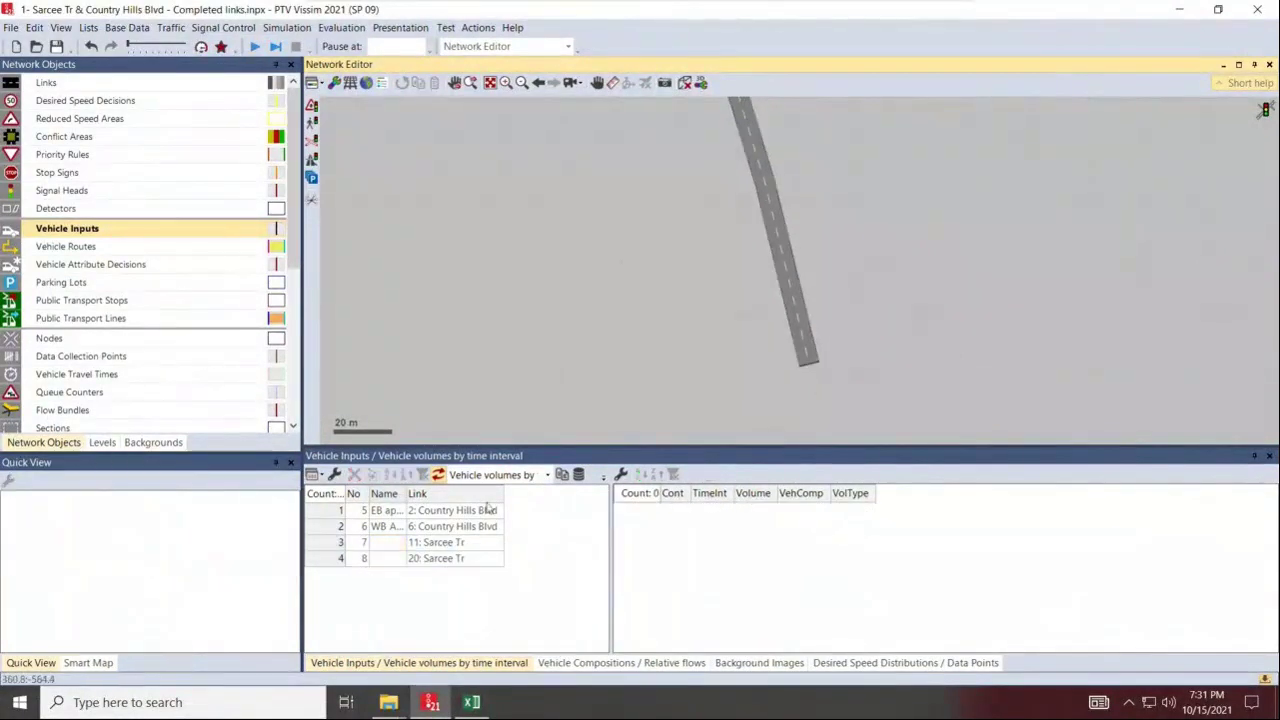
double_click(385, 543)
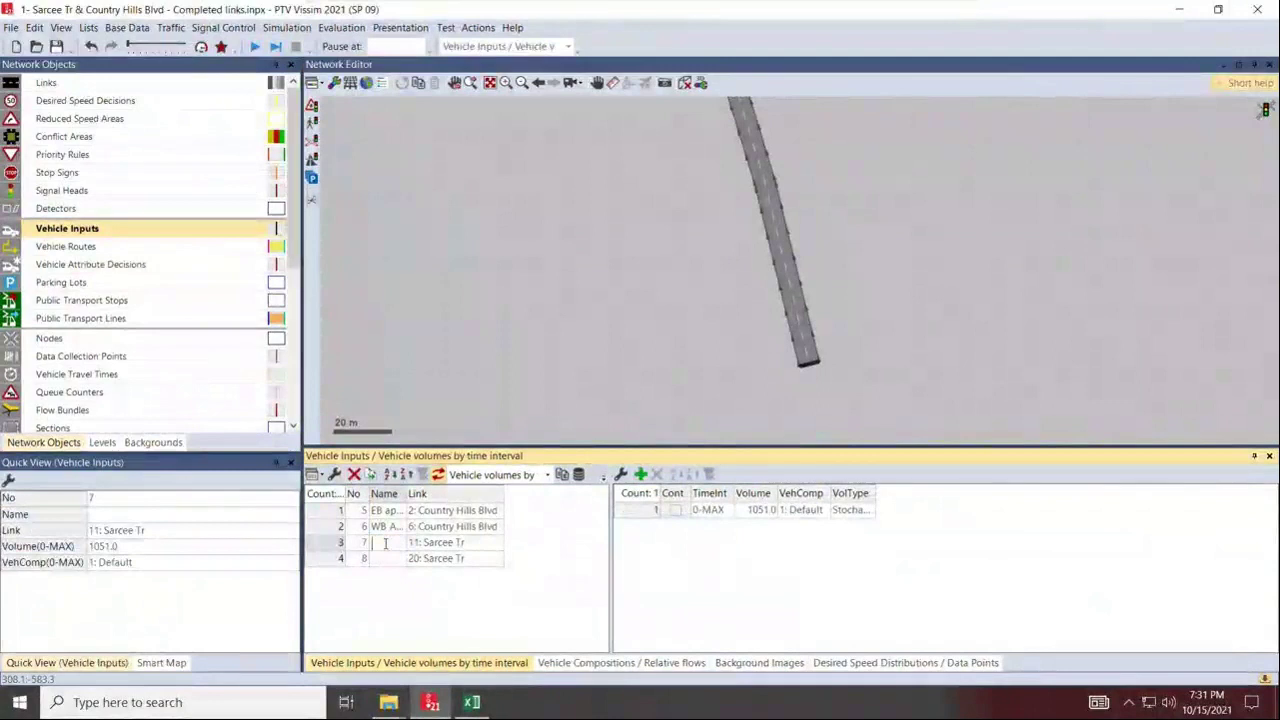
type("NB")
key("Down")
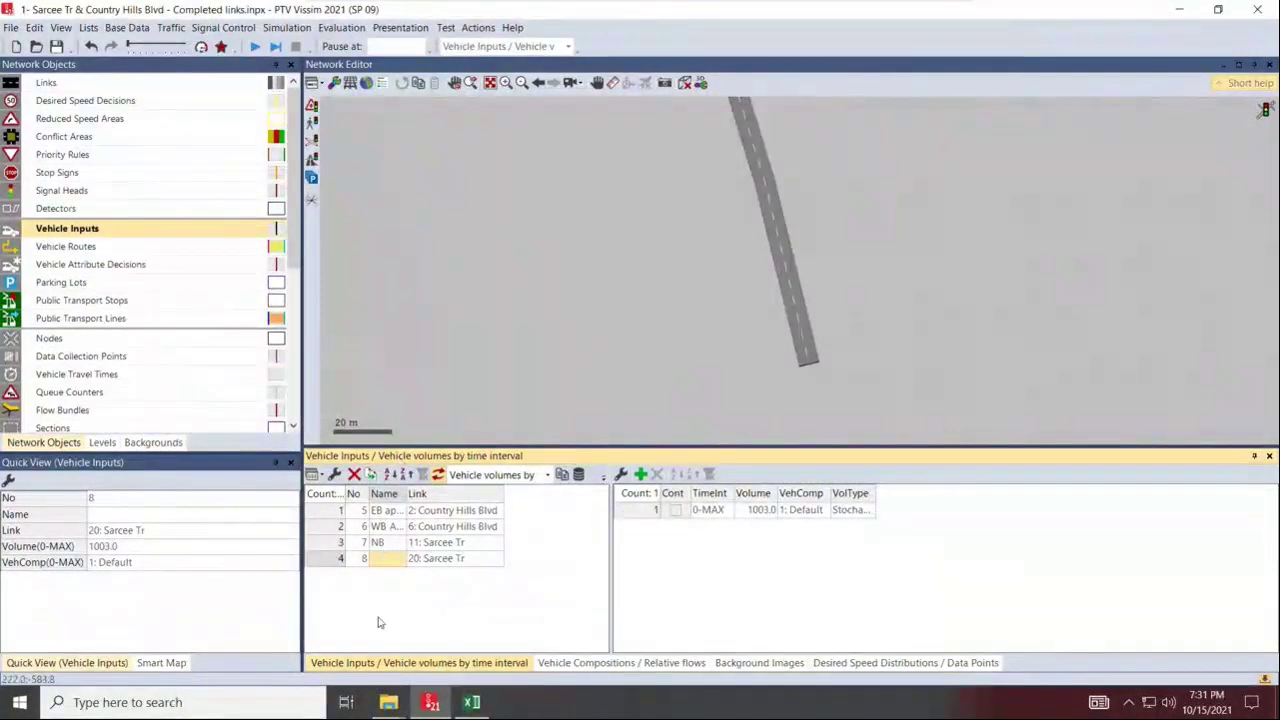
right_click(398, 566)
left_click(384, 561)
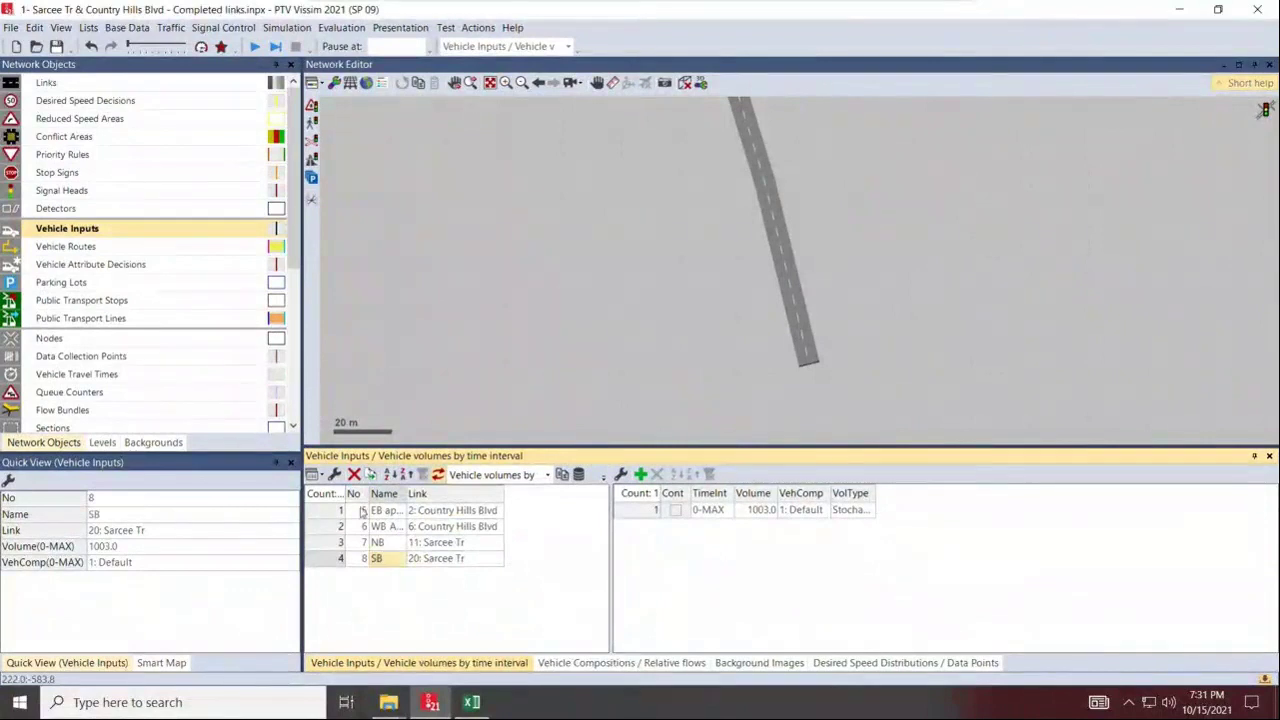
Examine the whole intersection and the four approaches that carry the vehicle inputs.
left_click(505, 244)
scroll(643, 322, "down", 4)
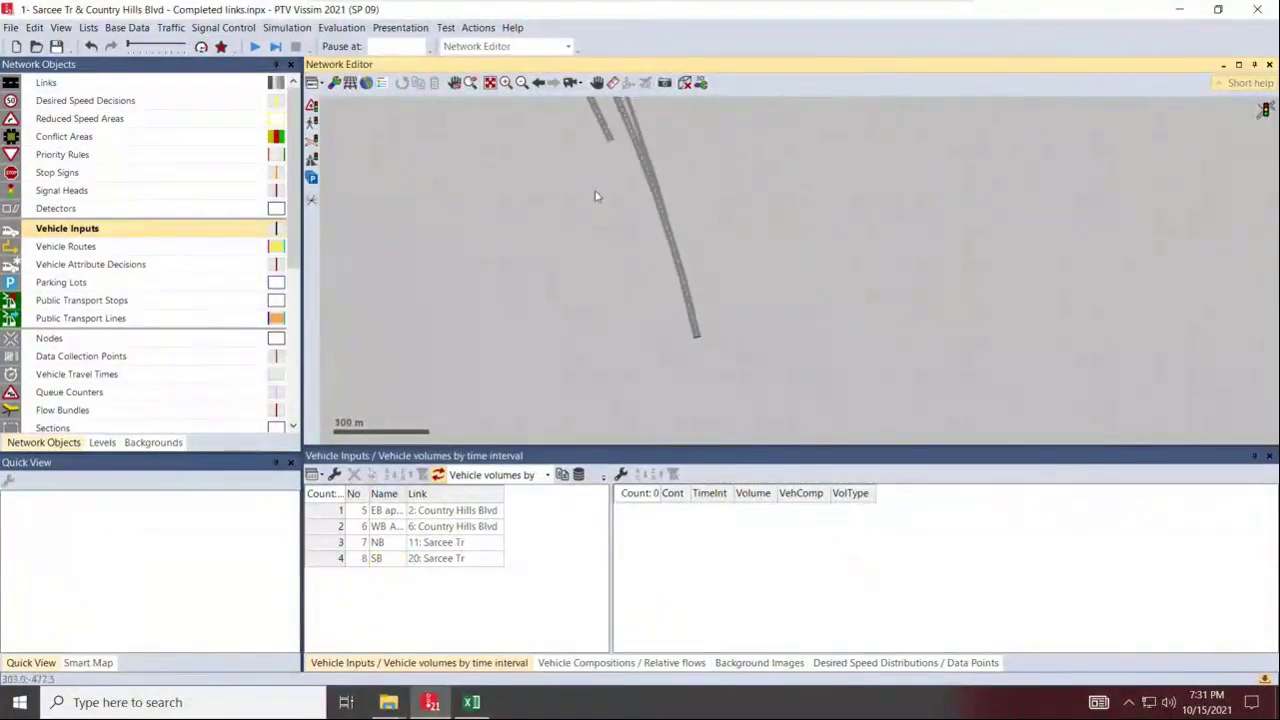
left_click_drag(596, 196, 933, 360)
scroll(880, 300, "up", 3)
scroll(750, 200, "down", 2)
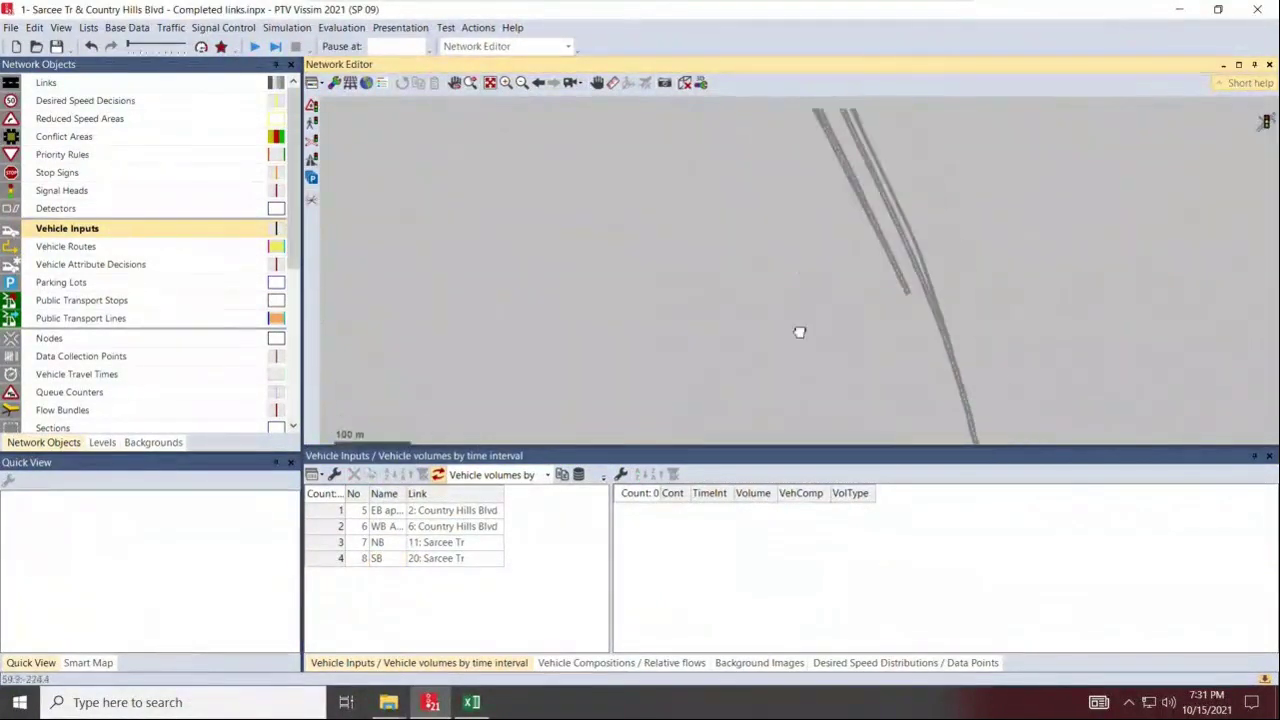
left_click_drag(845, 140, 753, 239)
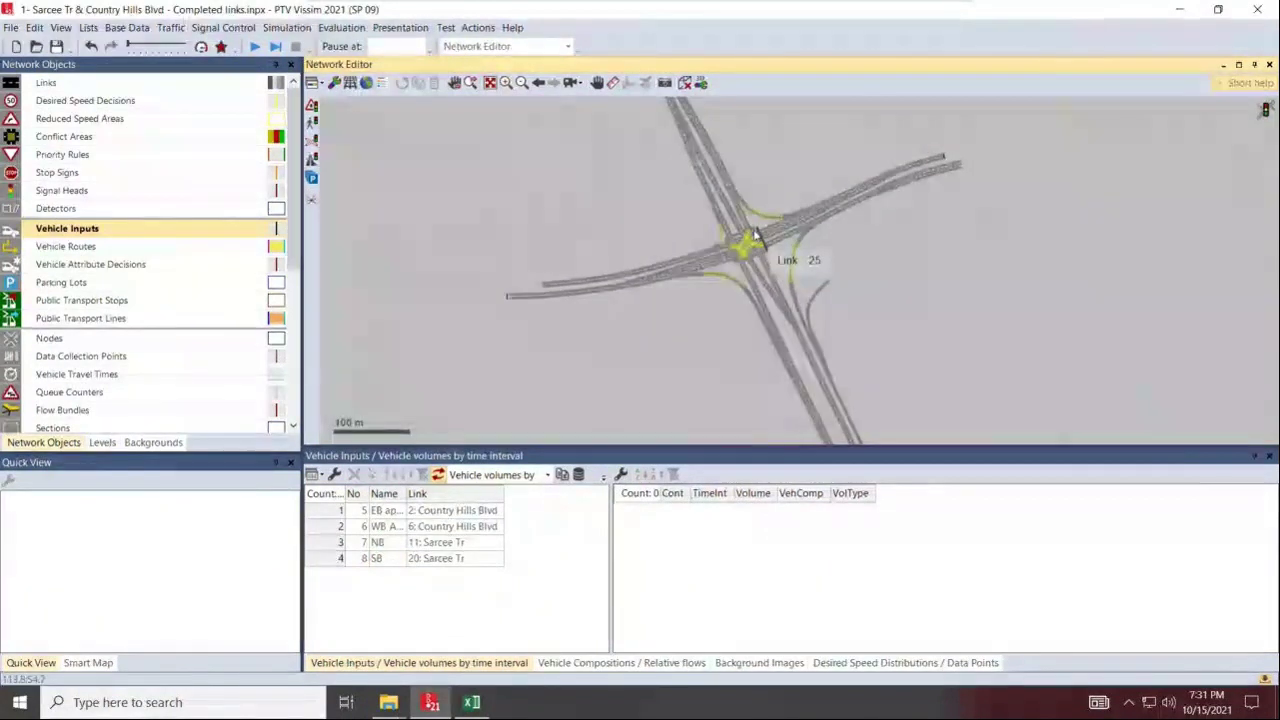
scroll(754, 238, "up", 2)
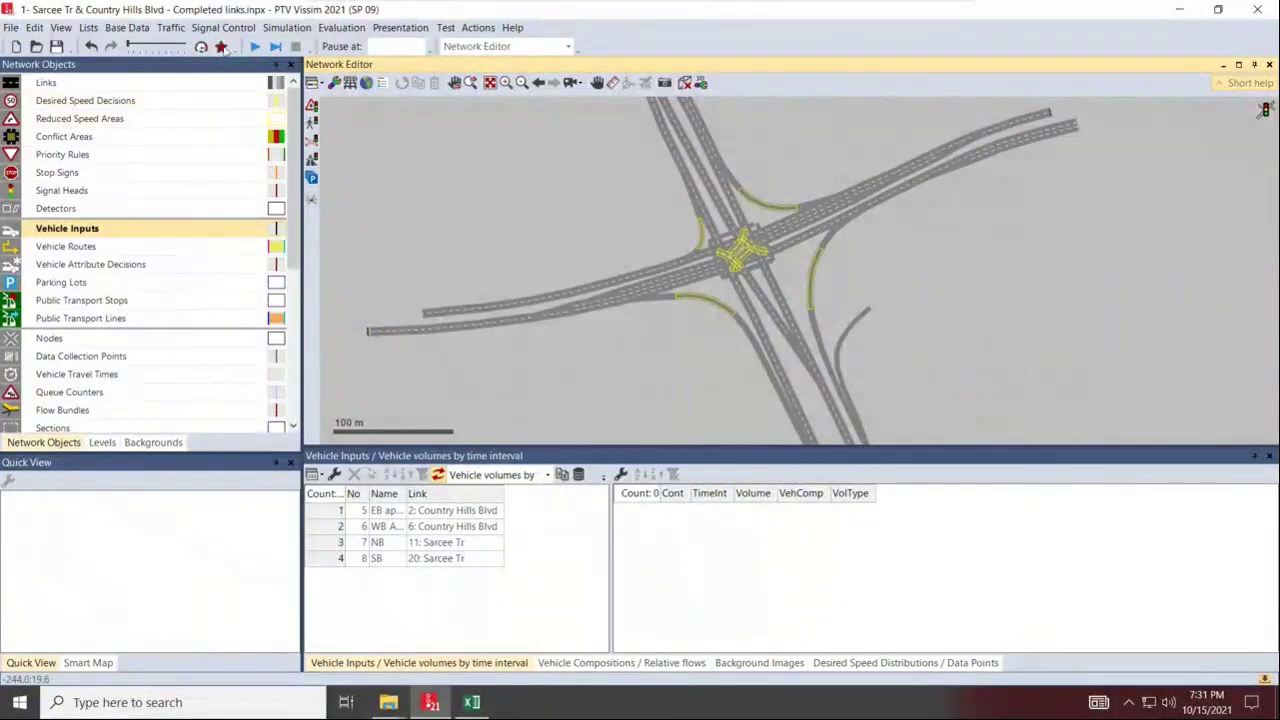
Open the time intervals for vehicle inputs and add a second interval starting at 900.
left_click(171, 28)
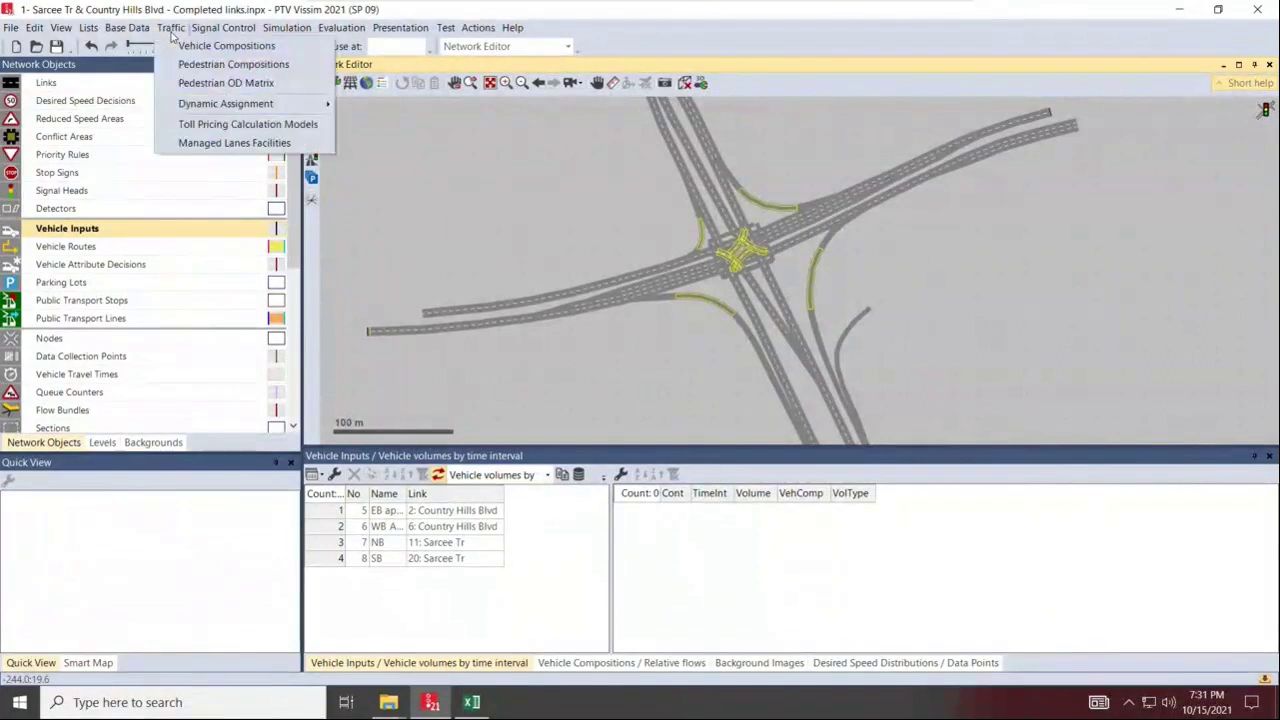
mouse_move(135, 32)
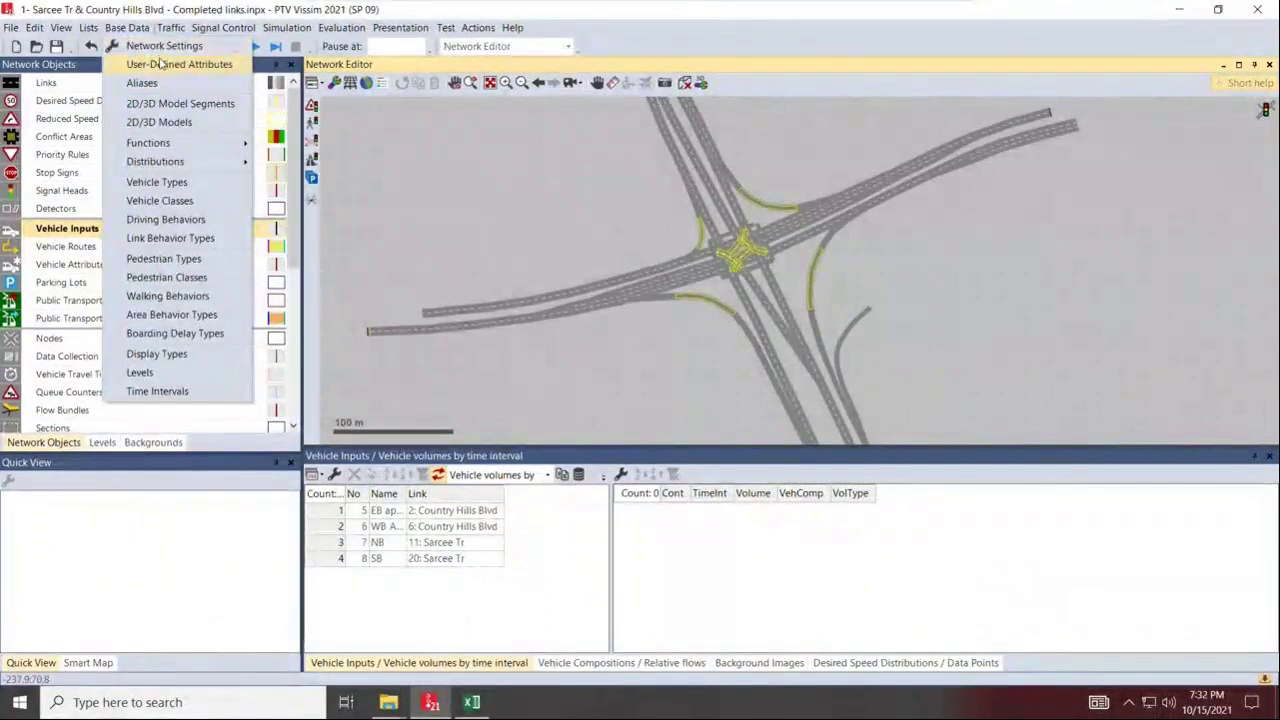
mouse_move(172, 162)
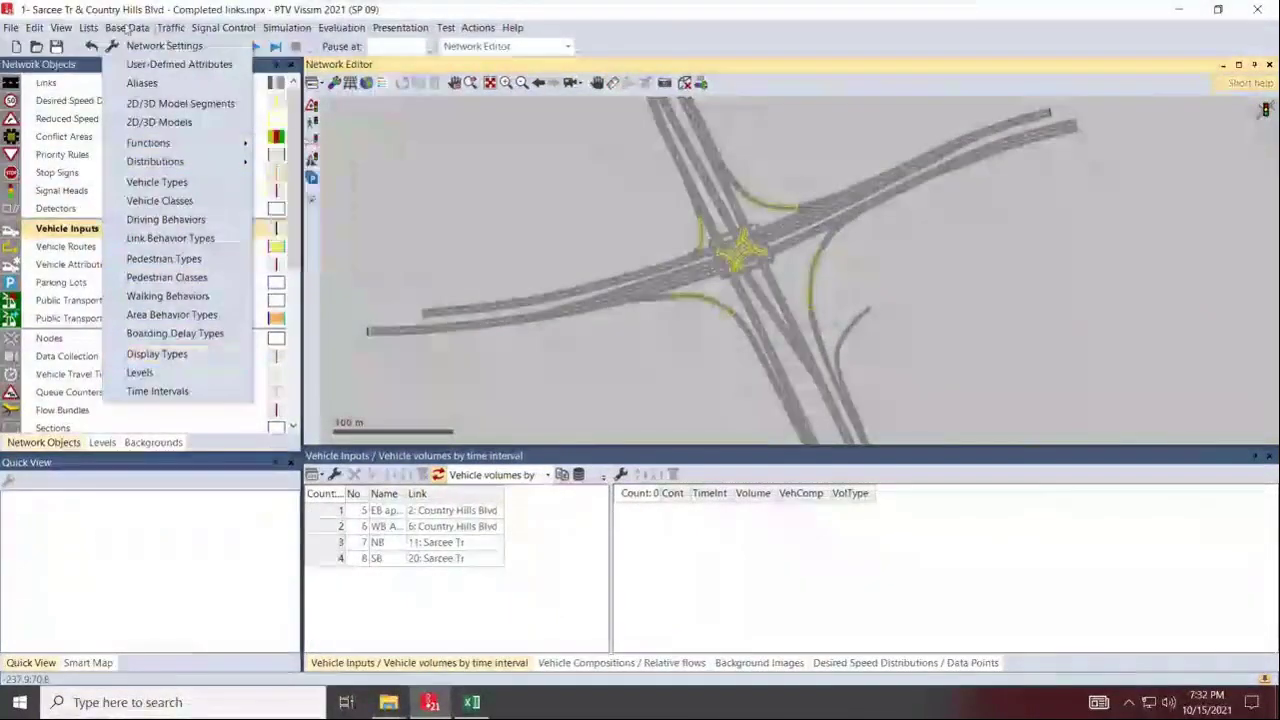
left_click(157, 392)
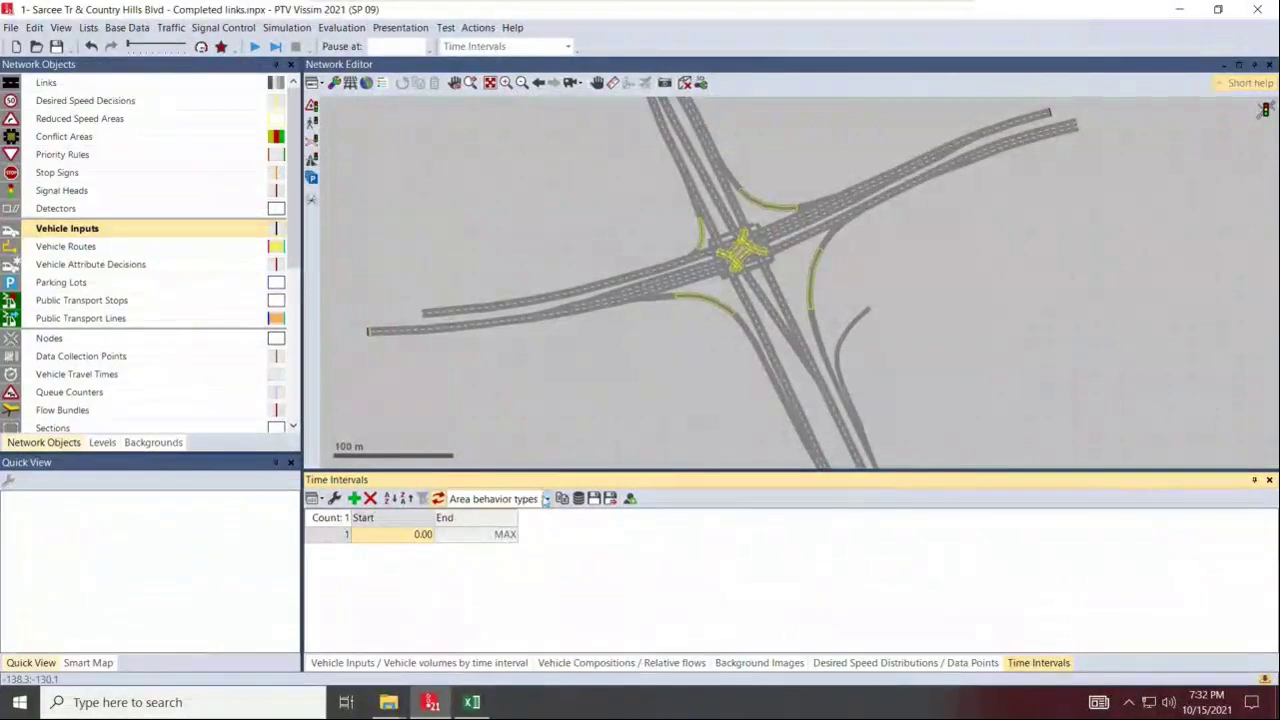
left_click(546, 498)
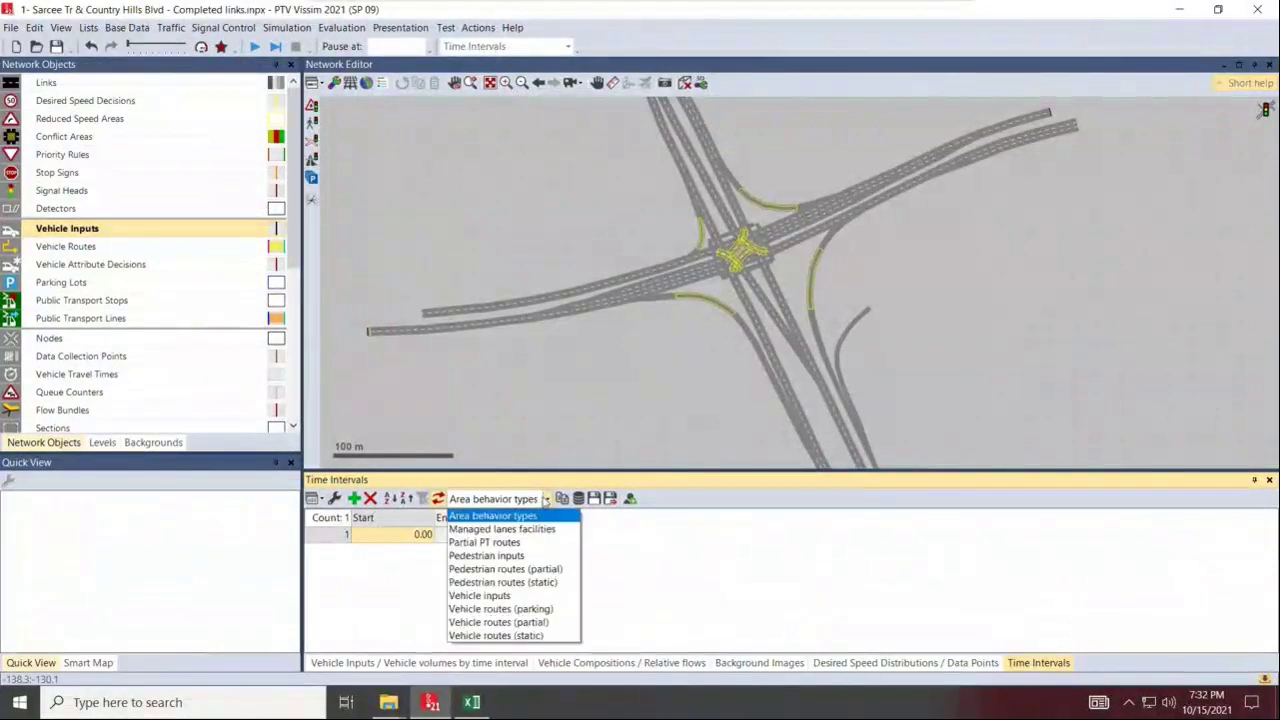
left_click(492, 595)
left_click(362, 518)
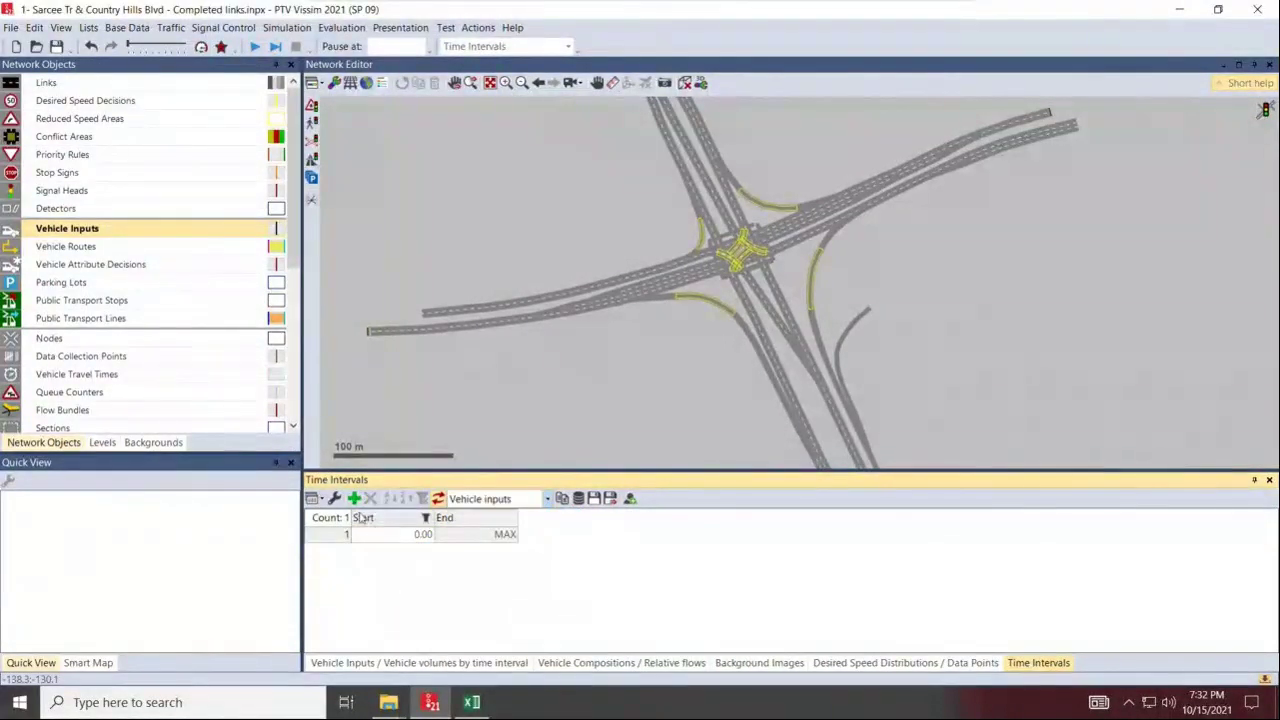
left_click(354, 498)
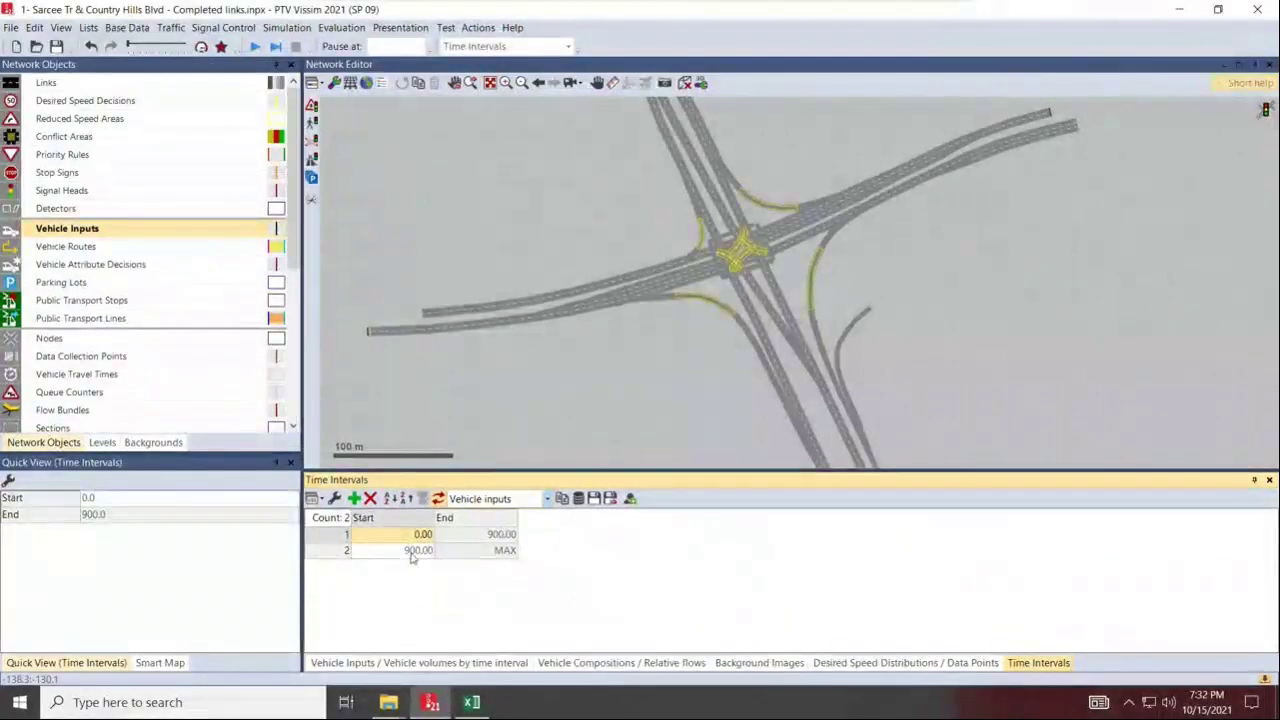
left_click(398, 552)
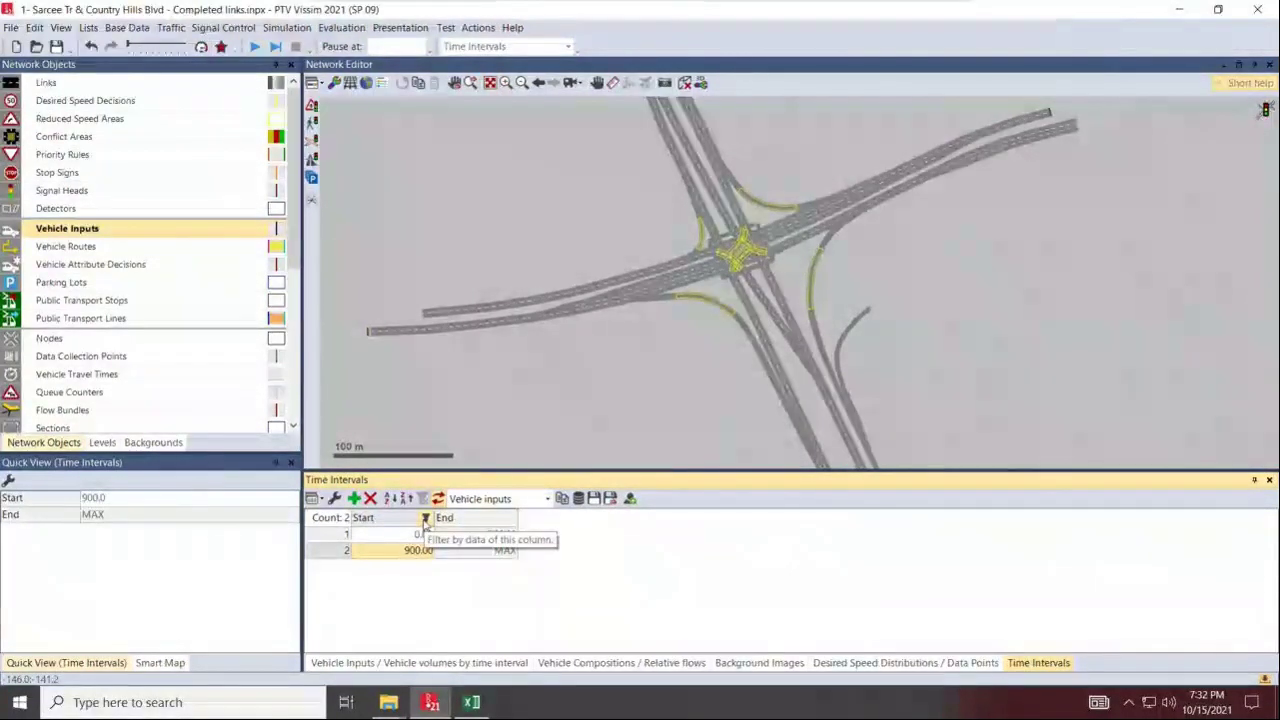
Set the period in the simulation parameters to 4500 simulation seconds and accept the settings.
left_click(287, 27)
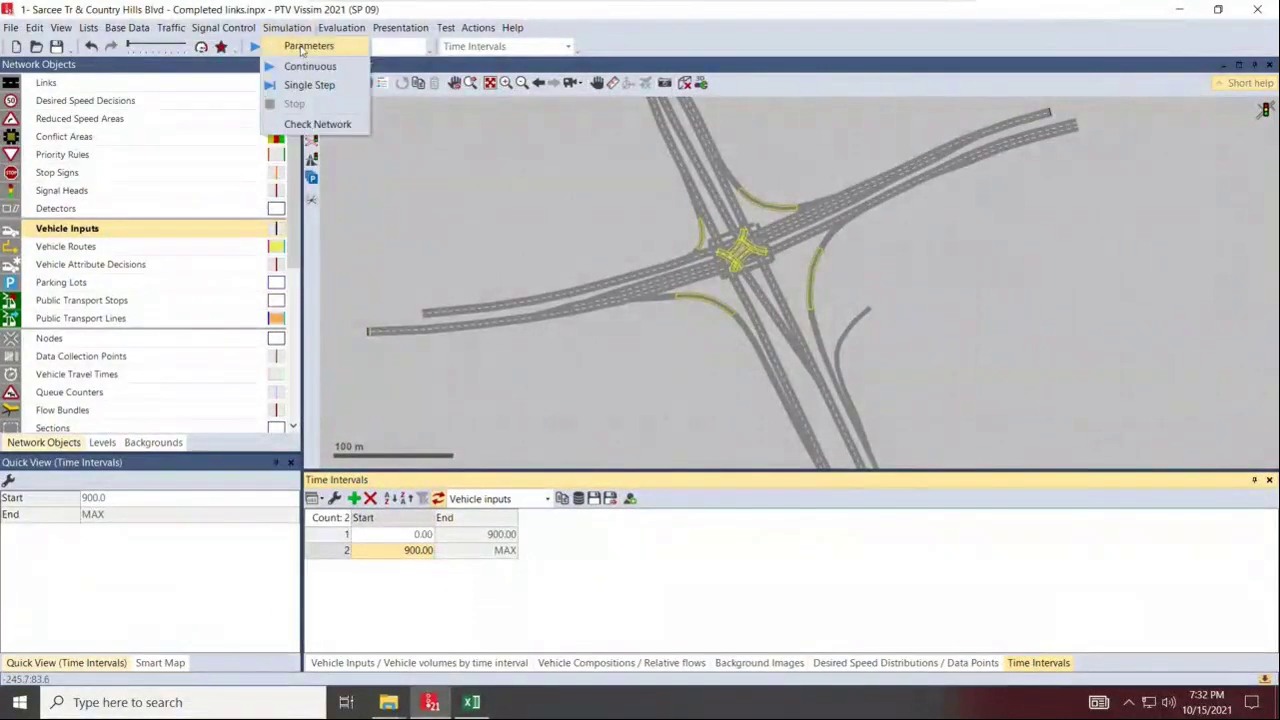
left_click(305, 46)
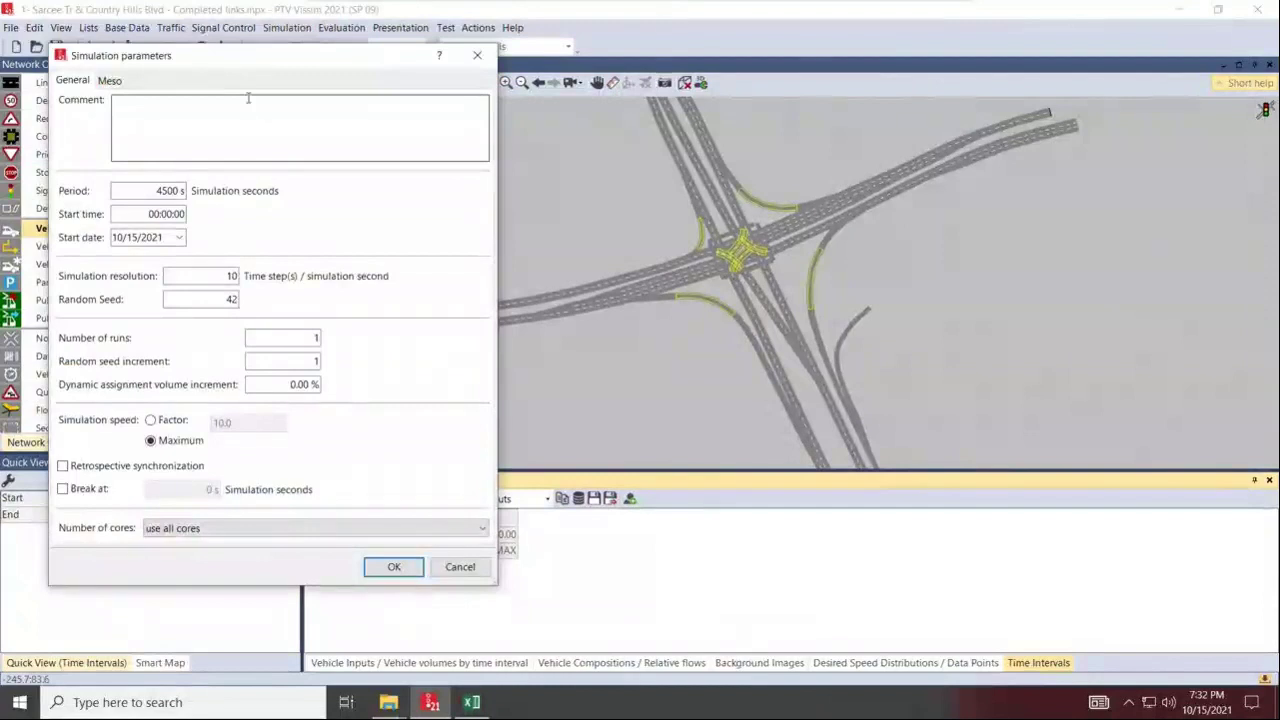
left_click_drag(257, 60, 956, 79)
double_click(866, 209)
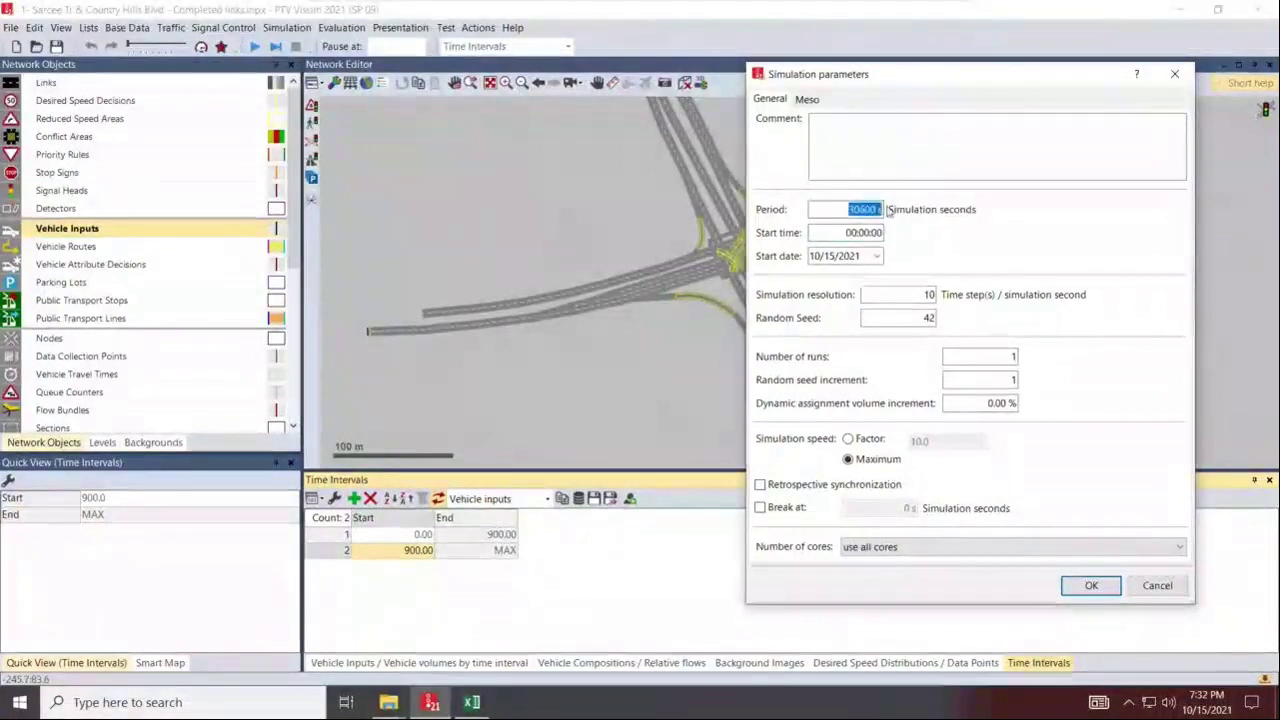
type("3")
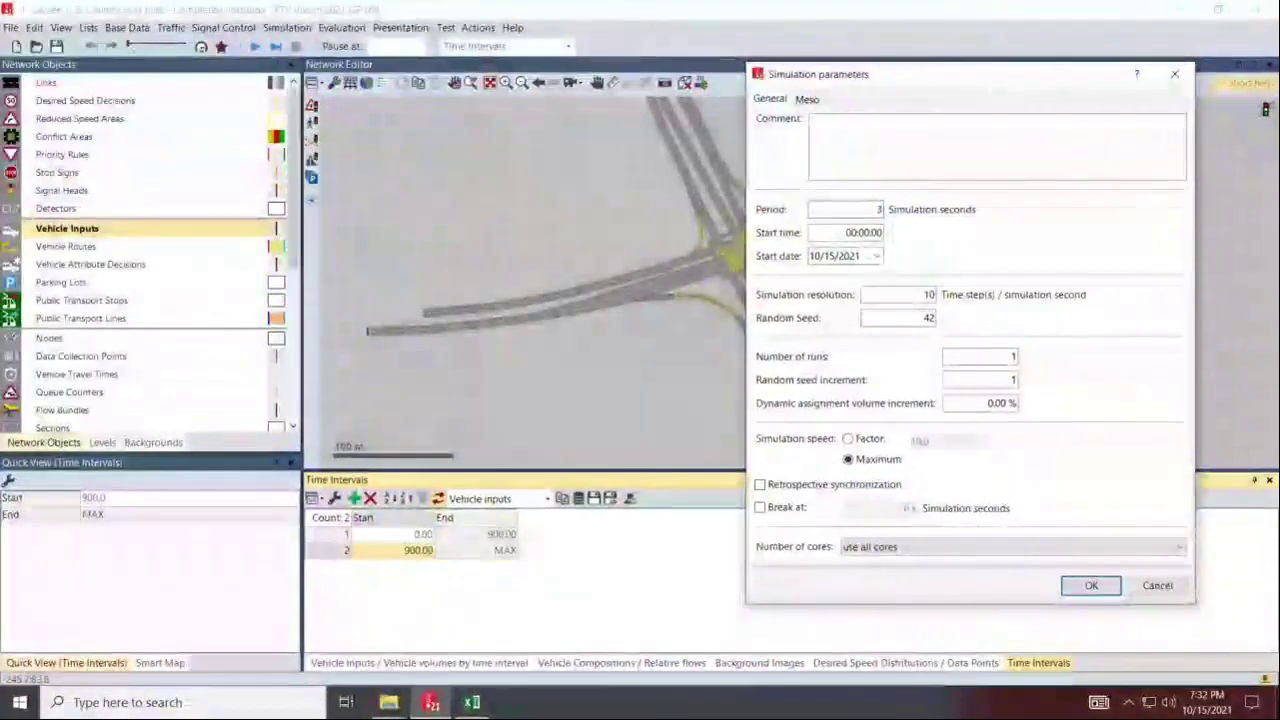
type("600")
key("Tab")
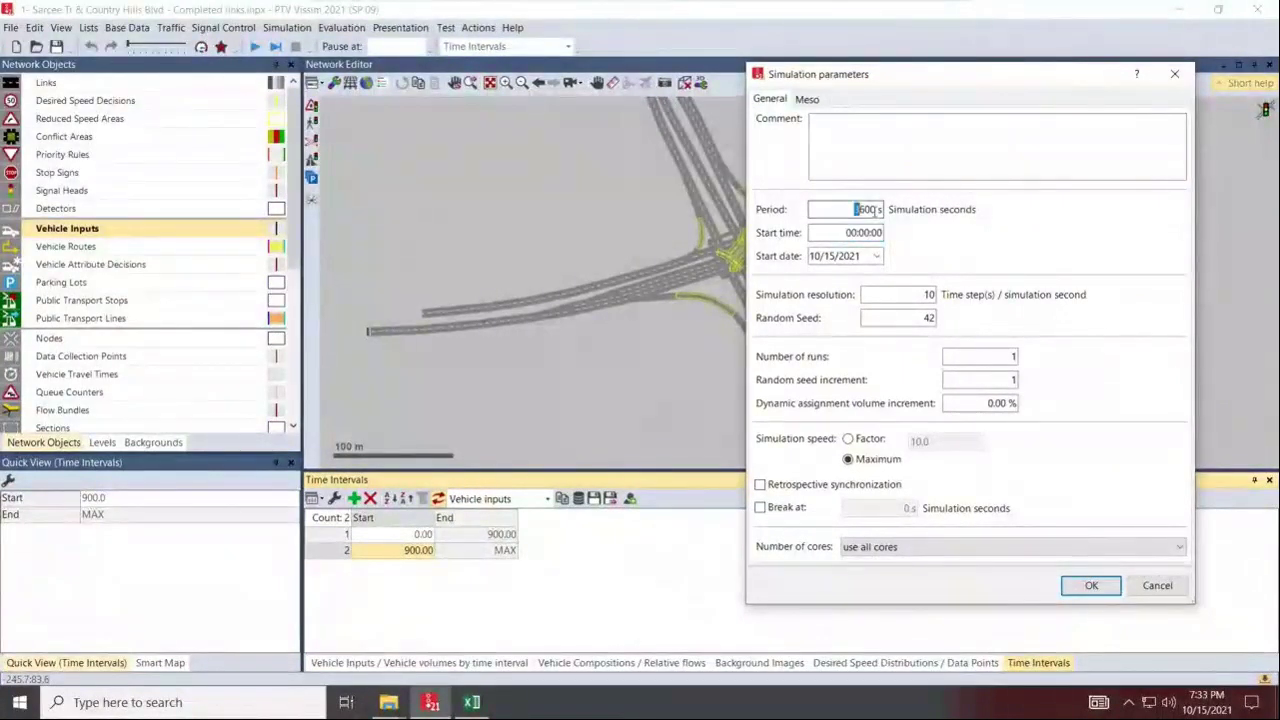
left_click_drag(857, 209, 877, 209)
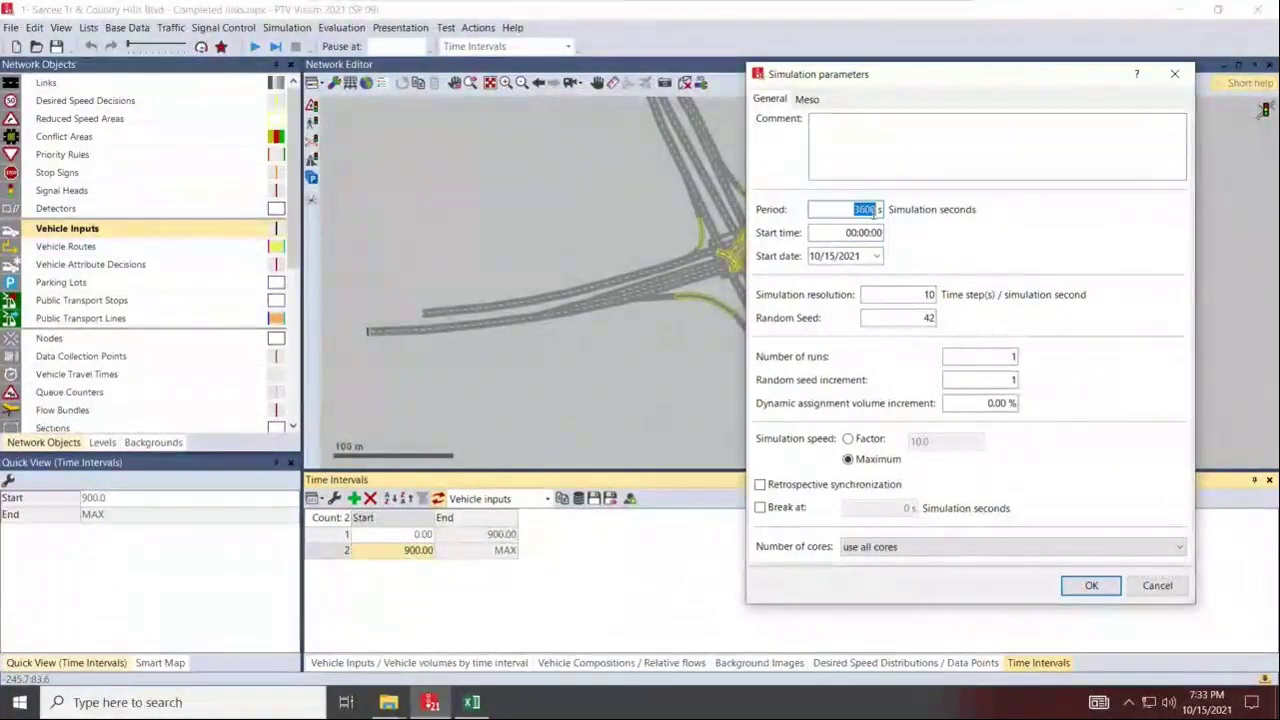
type("45")
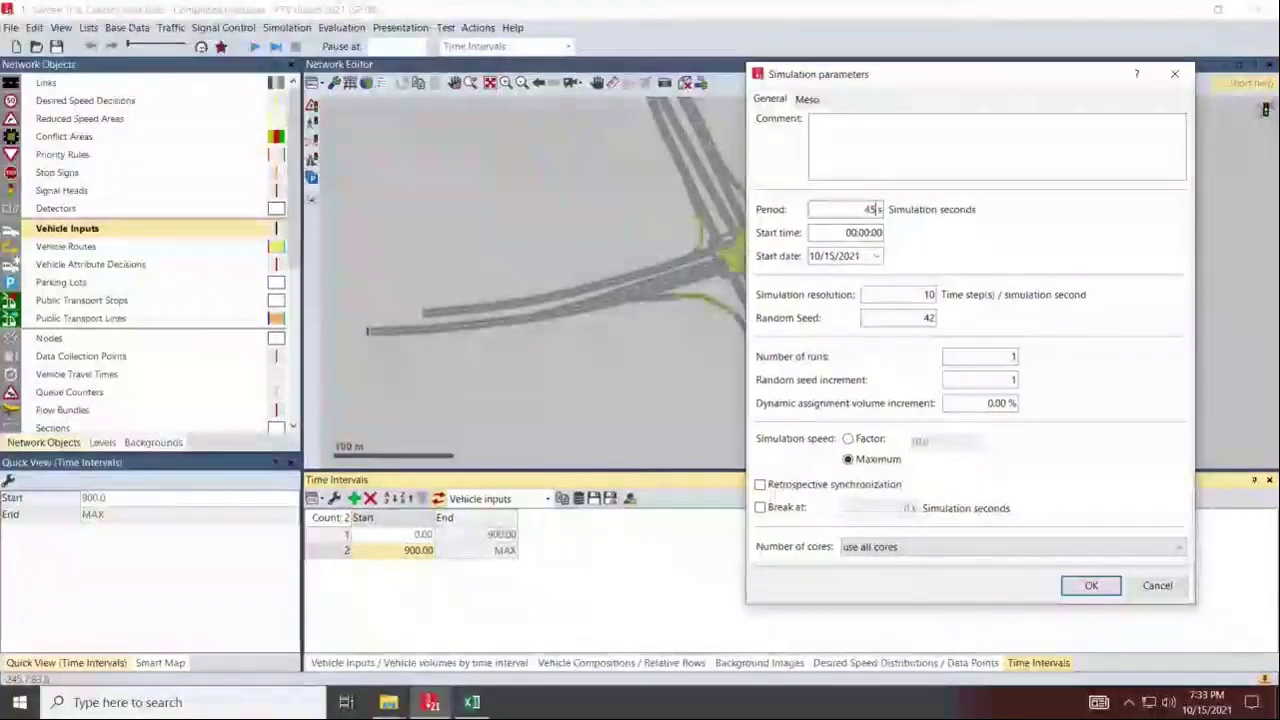
left_click(1091, 586)
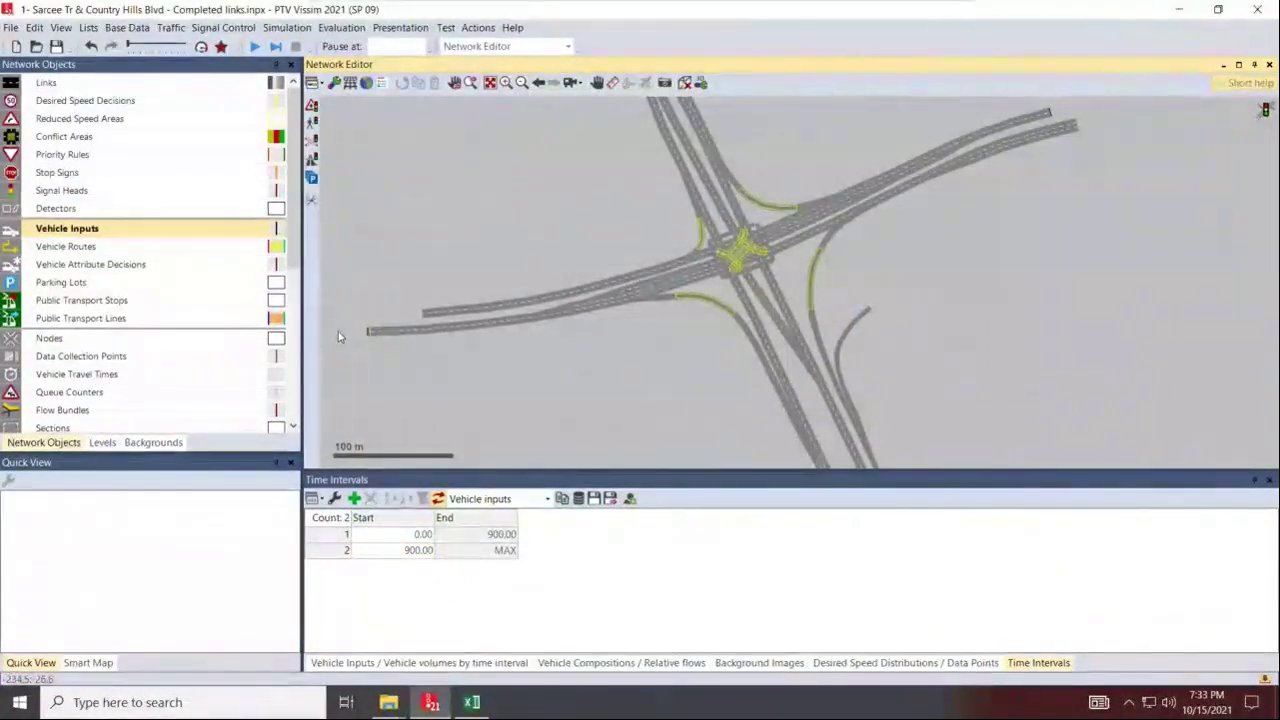
Start a continuous simulation run, saving the network changes first.
left_click(257, 47)
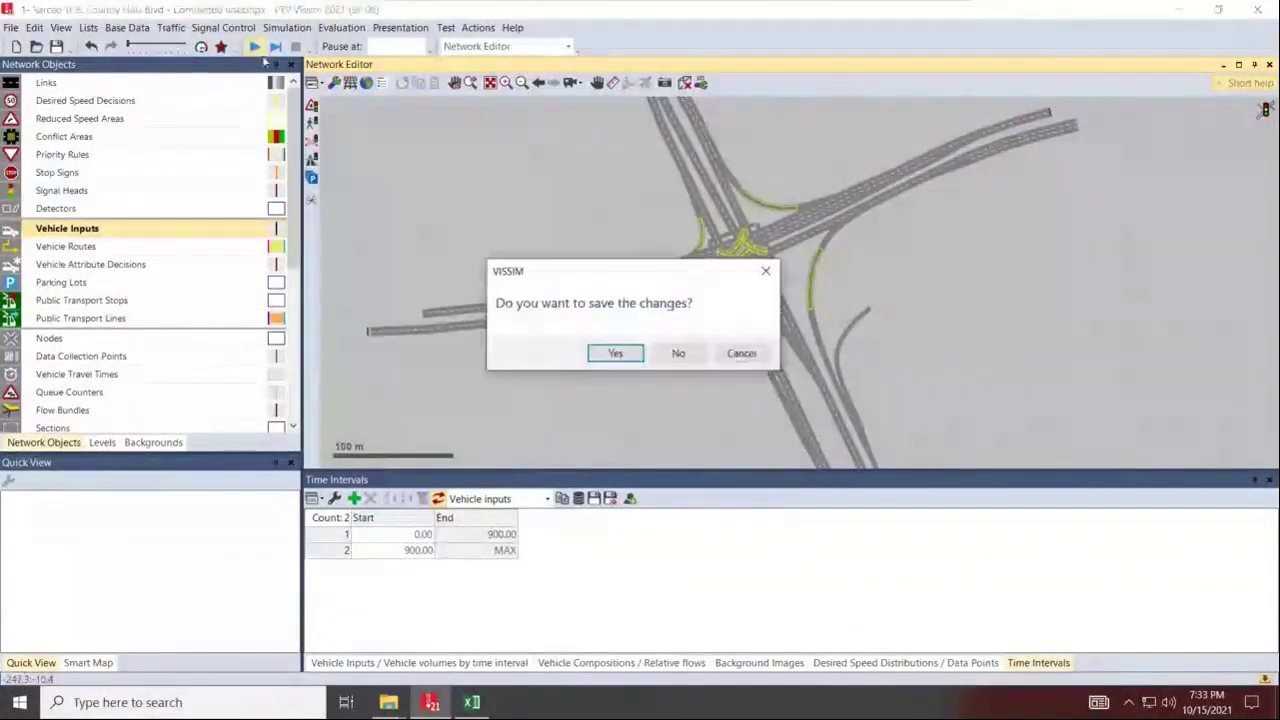
left_click(615, 355)
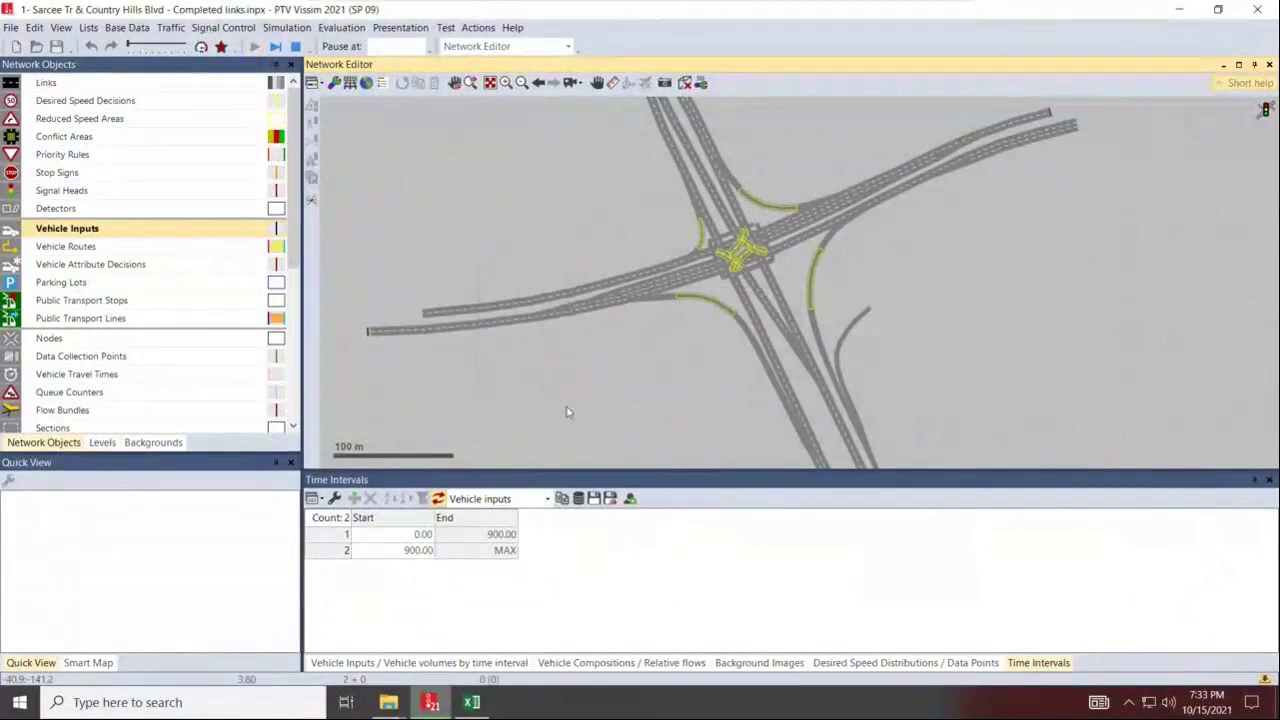
scroll(575, 377, "up", 1)
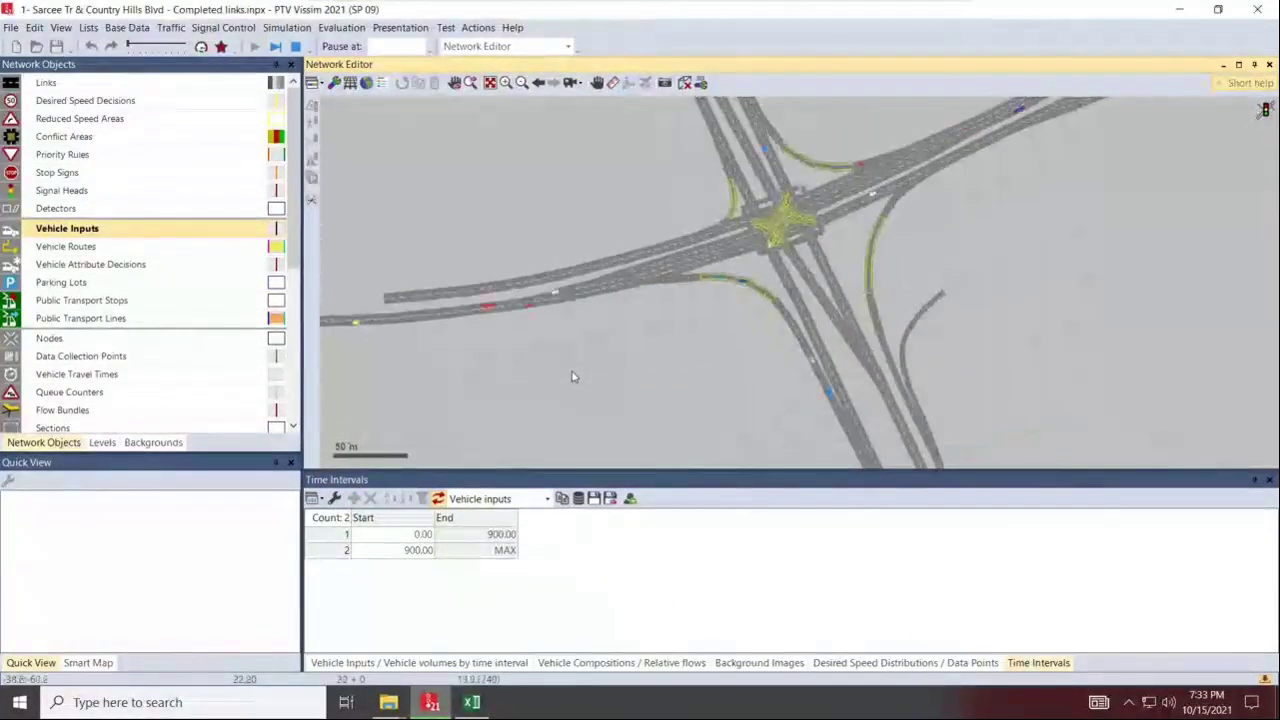
scroll(555, 374, "up", 1)
scroll(550, 377, "up", 1)
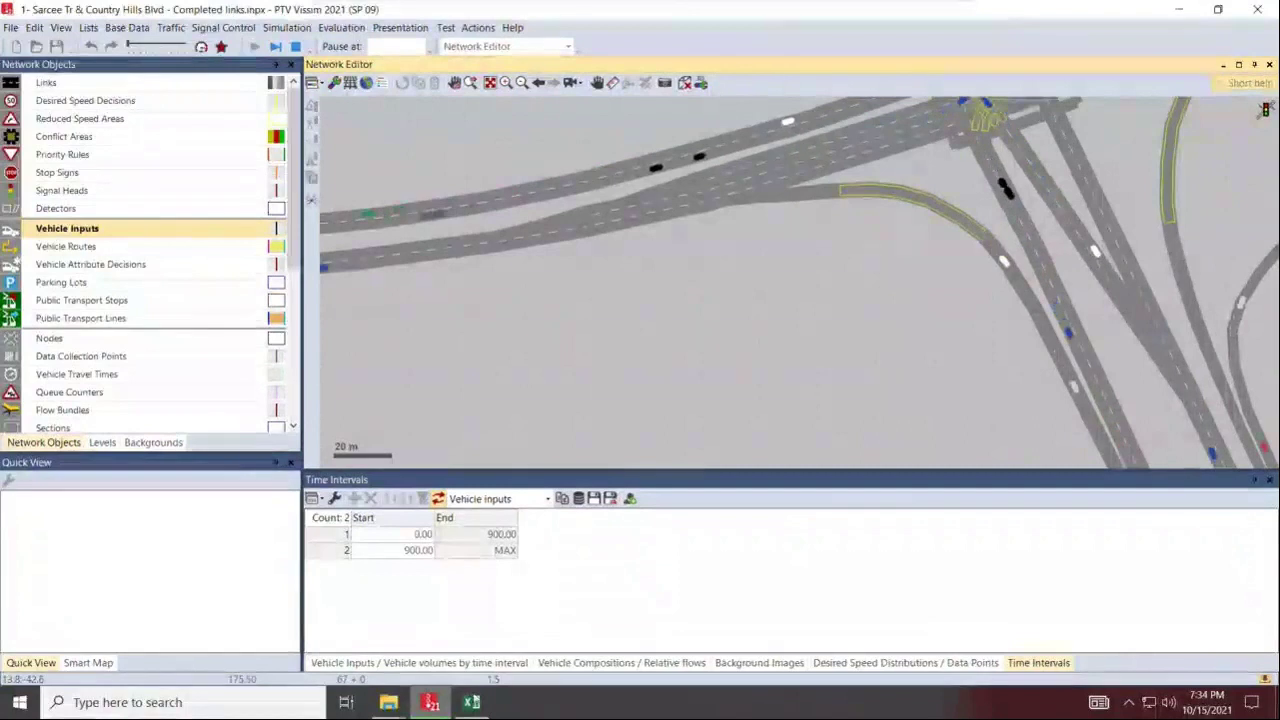
Observe the simulated traffic on the approaches and inside the intersection, and end the simulation run.
left_click(558, 694)
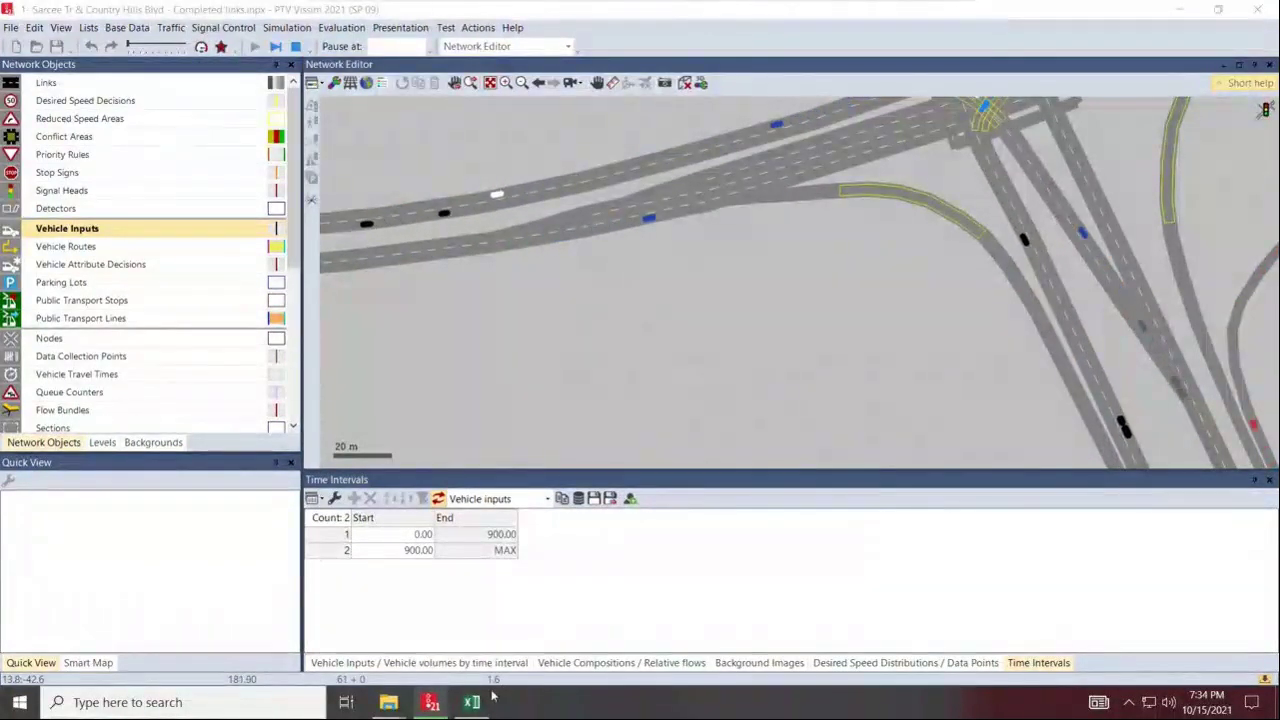
mouse_move(496, 697)
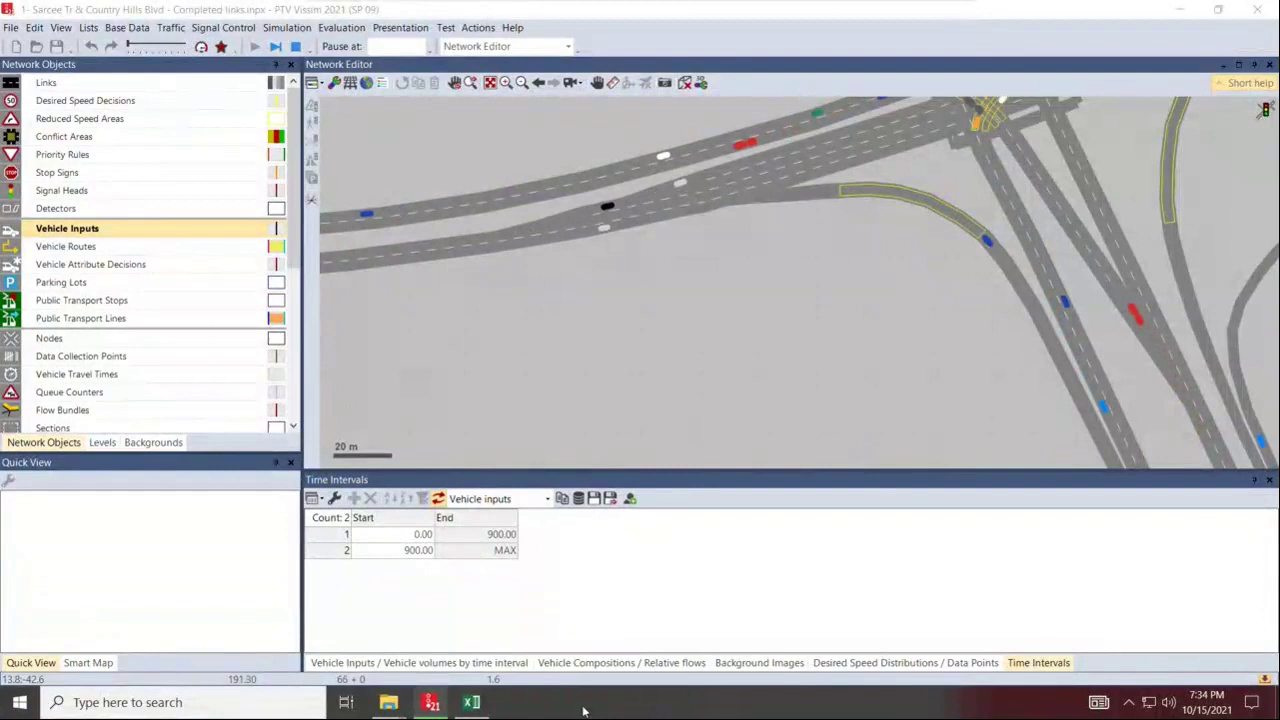
left_click(765, 352)
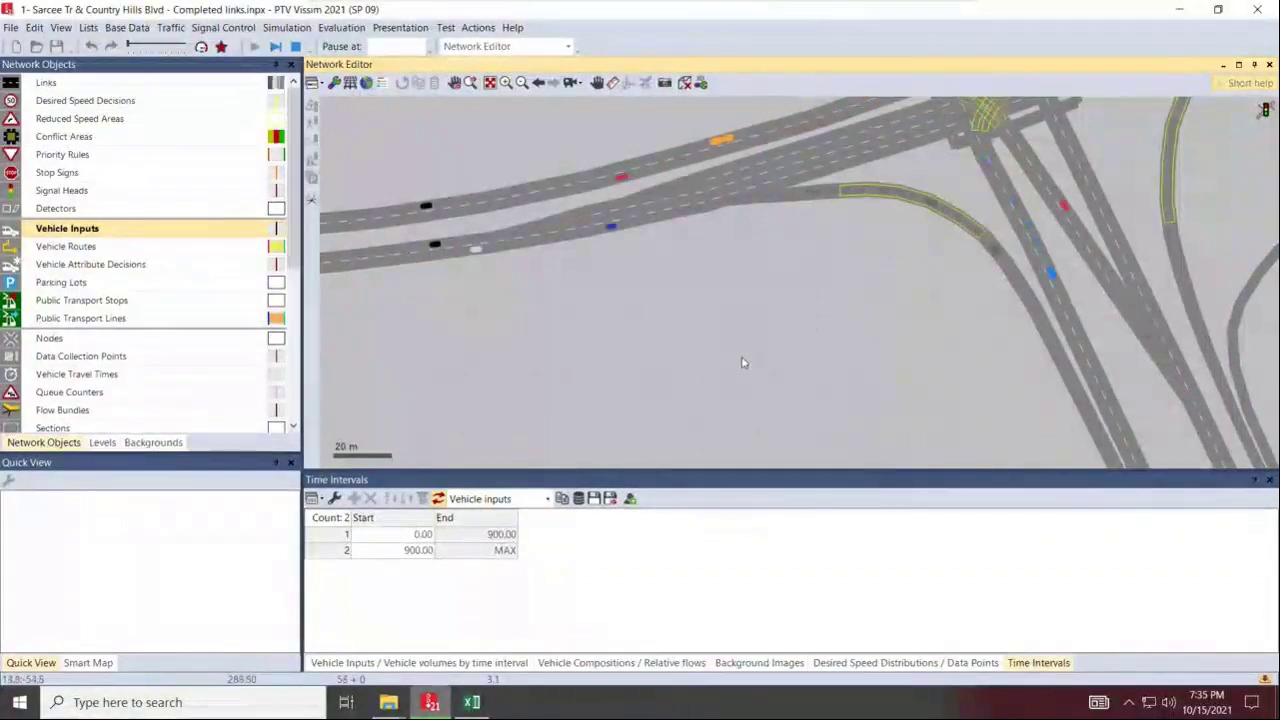
scroll(742, 365, "down", 4)
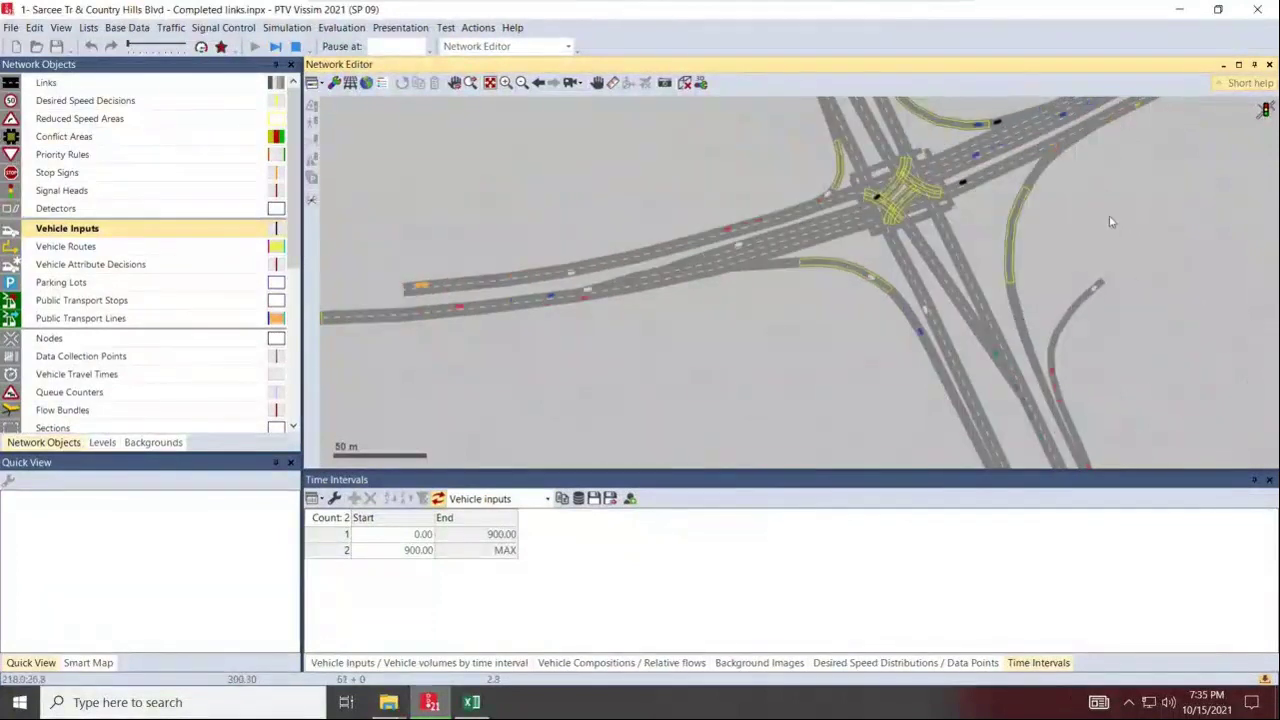
scroll(1066, 277, "up", 3)
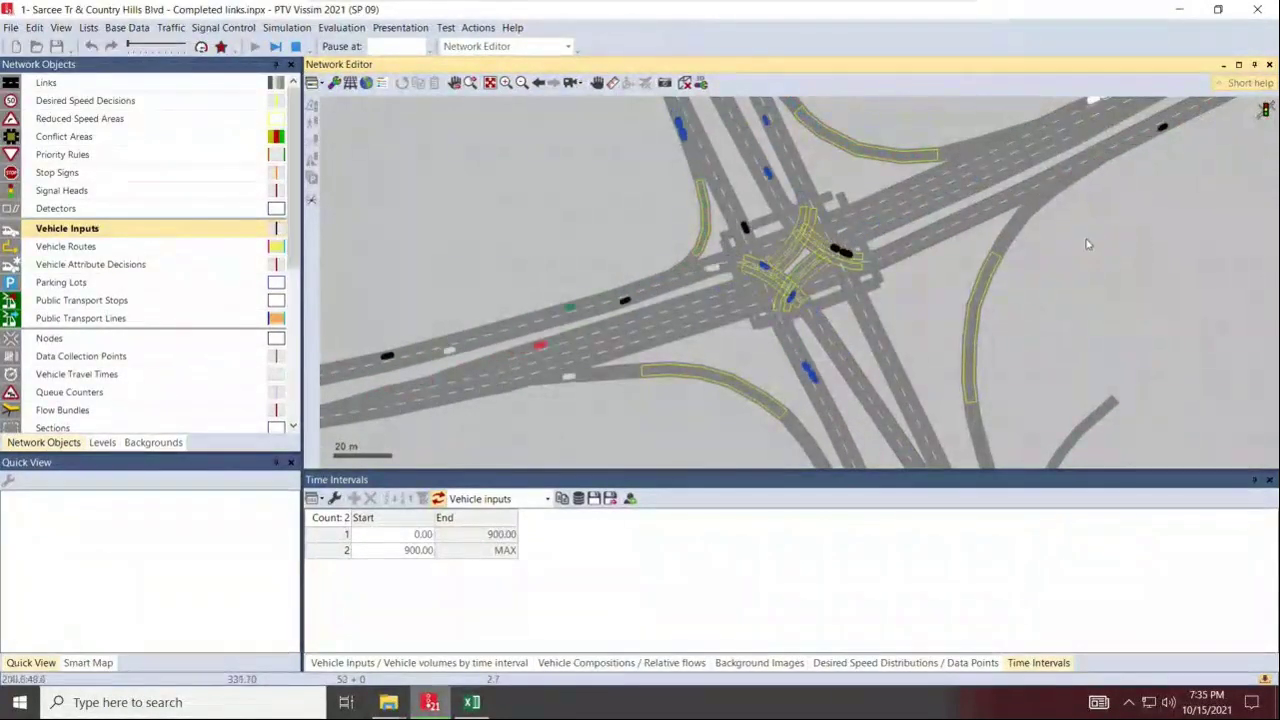
key("Escape")
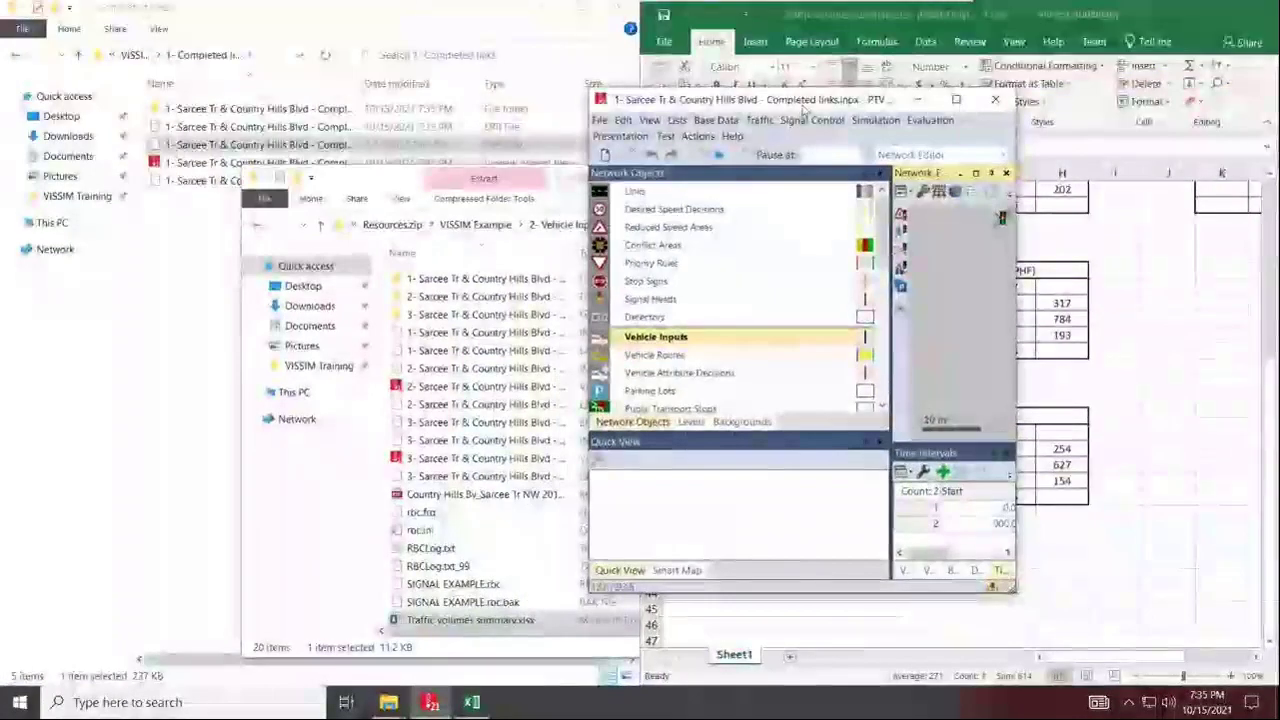
Switch to the Excel workbook and check the Seeding % factor in B34 next to the Seeding volumes table.
left_click_drag(778, 90, 492, 107)
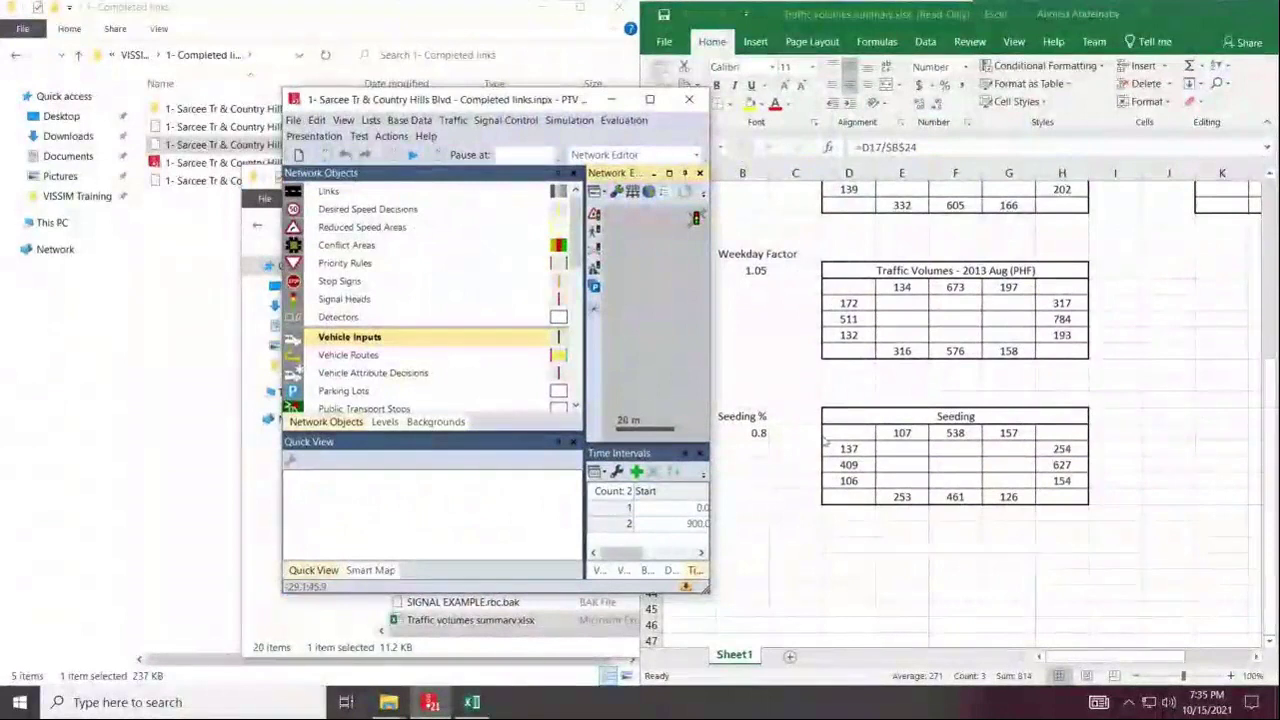
left_click(745, 427)
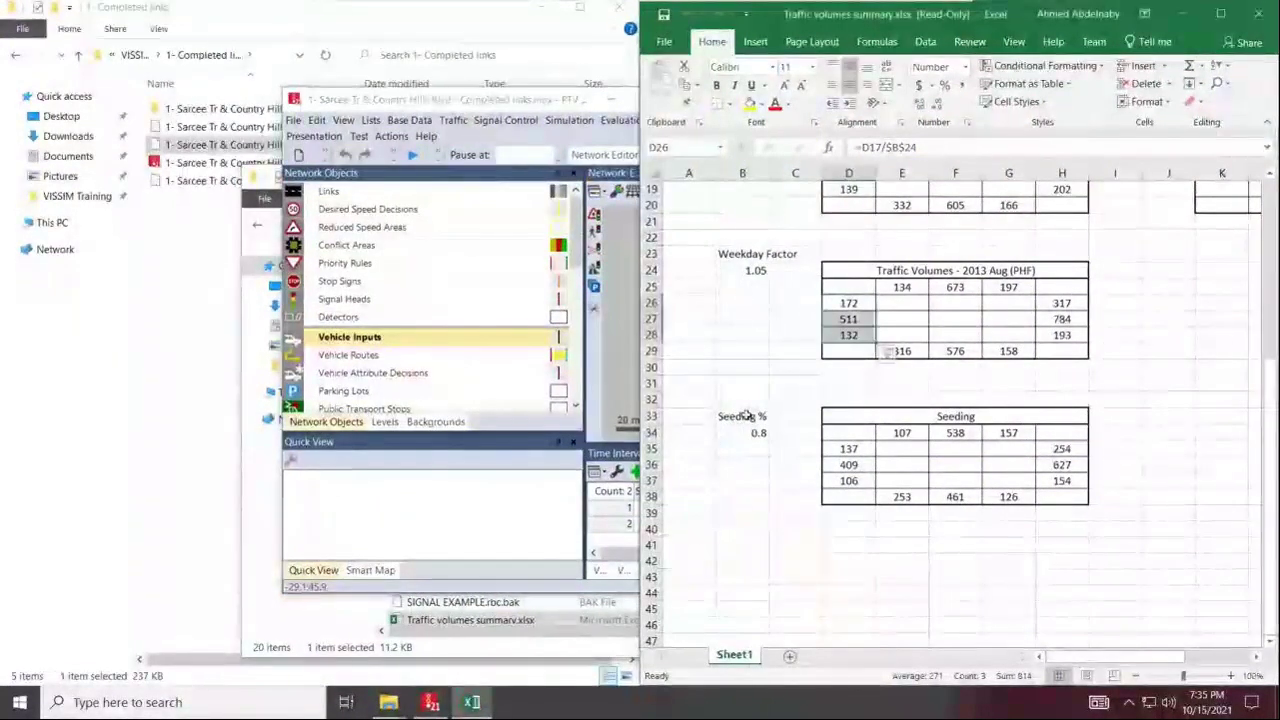
mouse_move(745, 415)
left_mouse_down()
mouse_move(748, 431)
mouse_move(731, 436)
left_mouse_up()
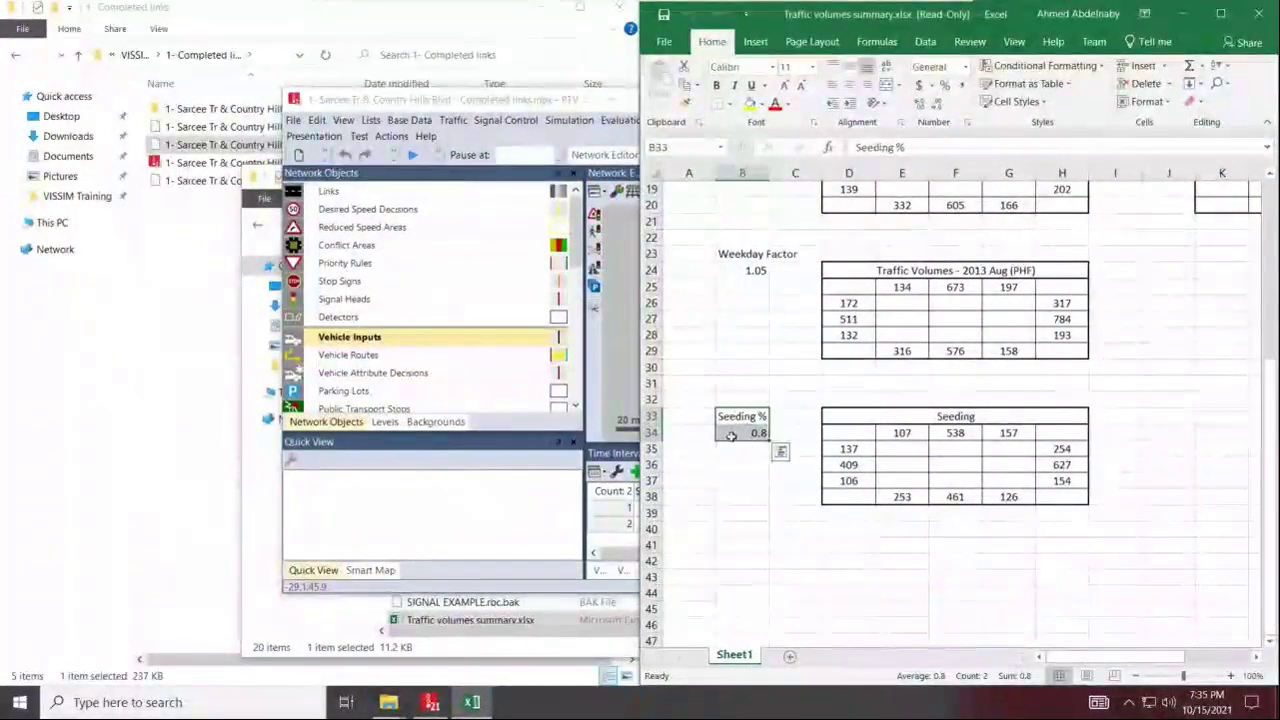
left_click(745, 481)
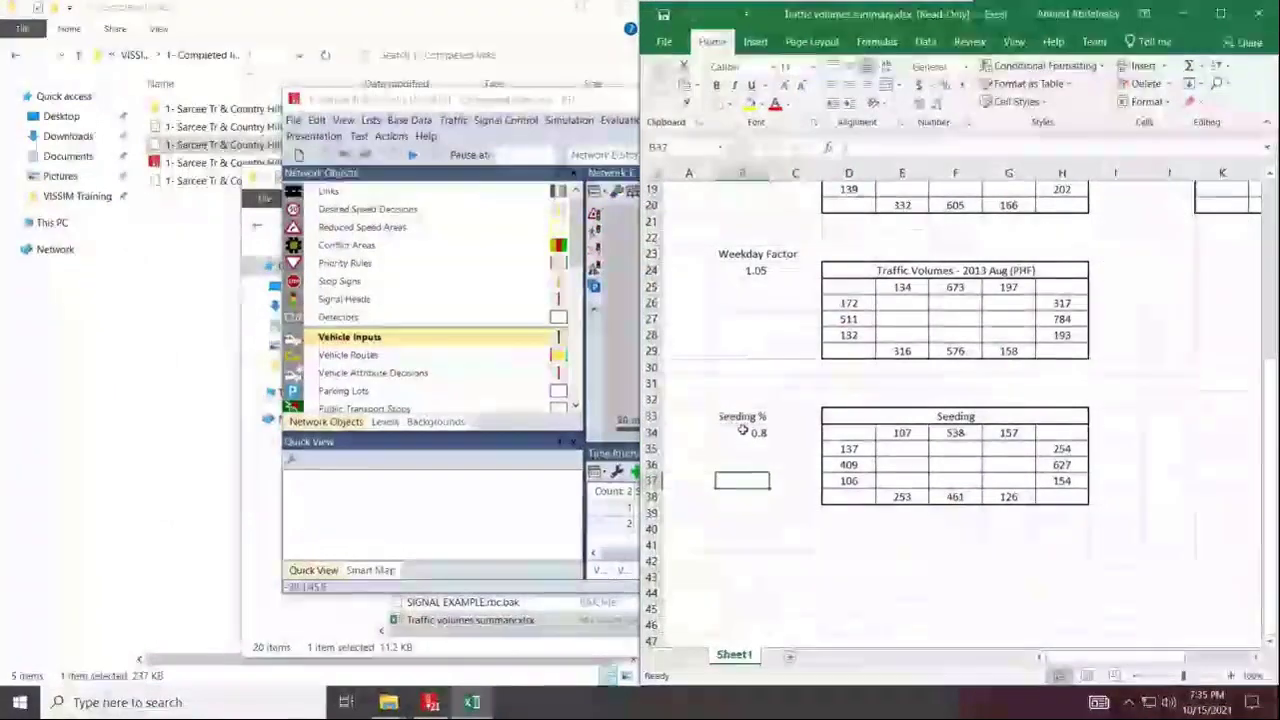
left_click(752, 436)
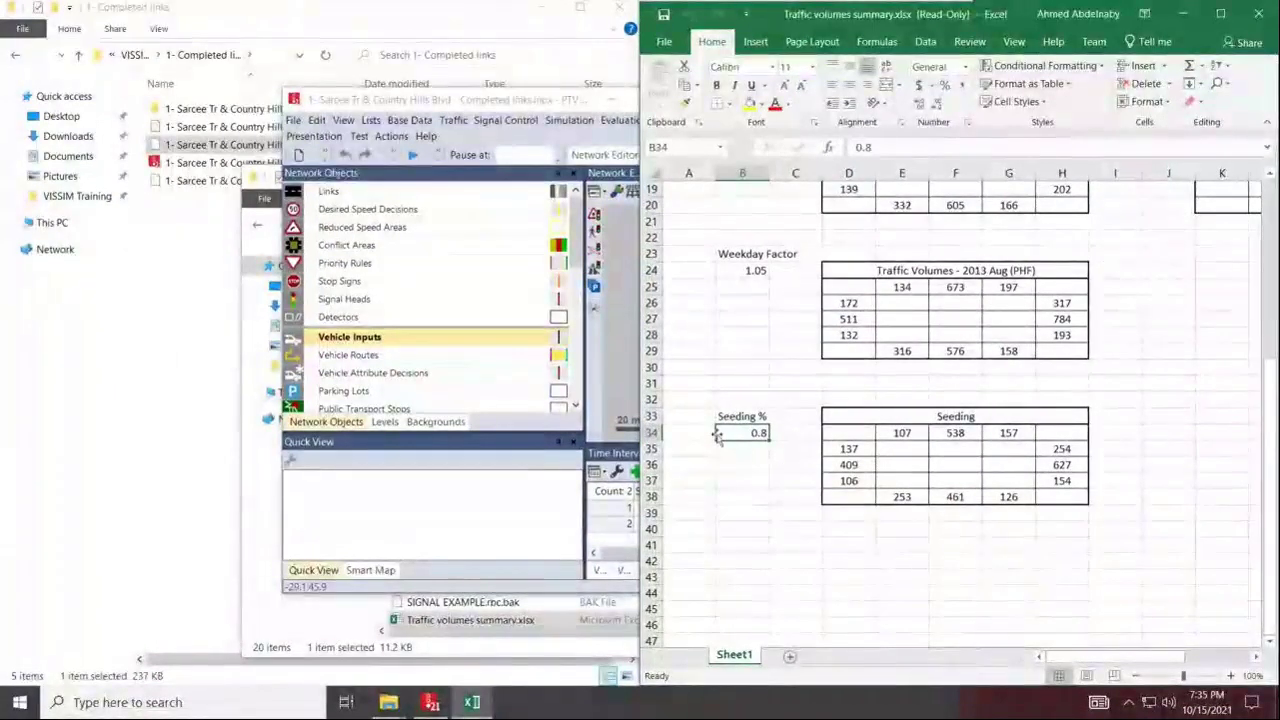
Switch back to Vissim and show the EB approach's vehicle volumes by time interval.
left_click(540, 103)
left_click(649, 99)
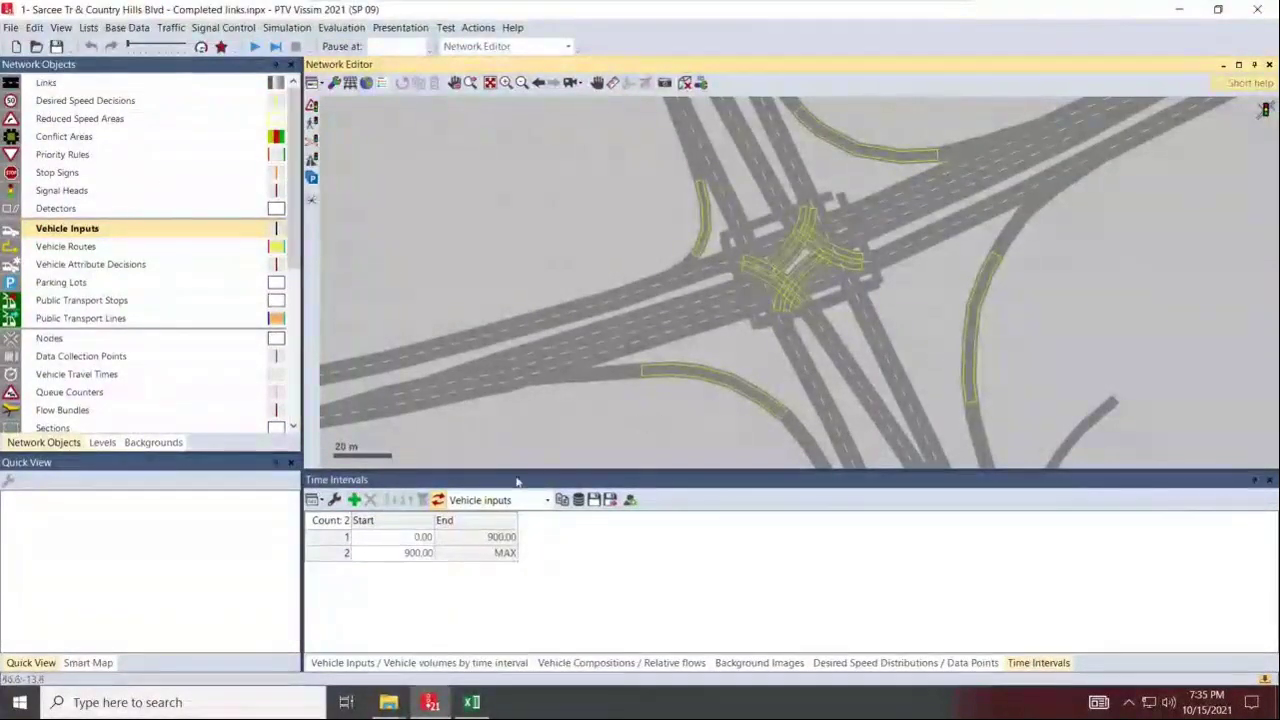
left_click(411, 663)
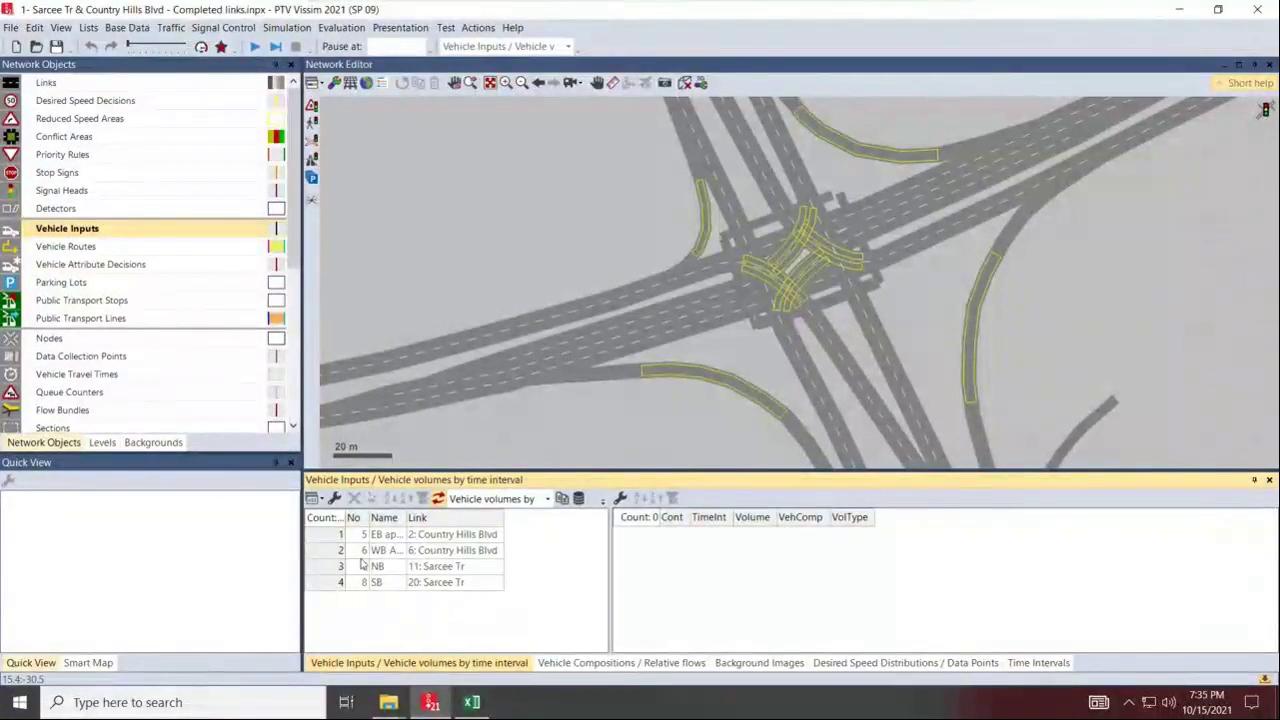
left_click(320, 537)
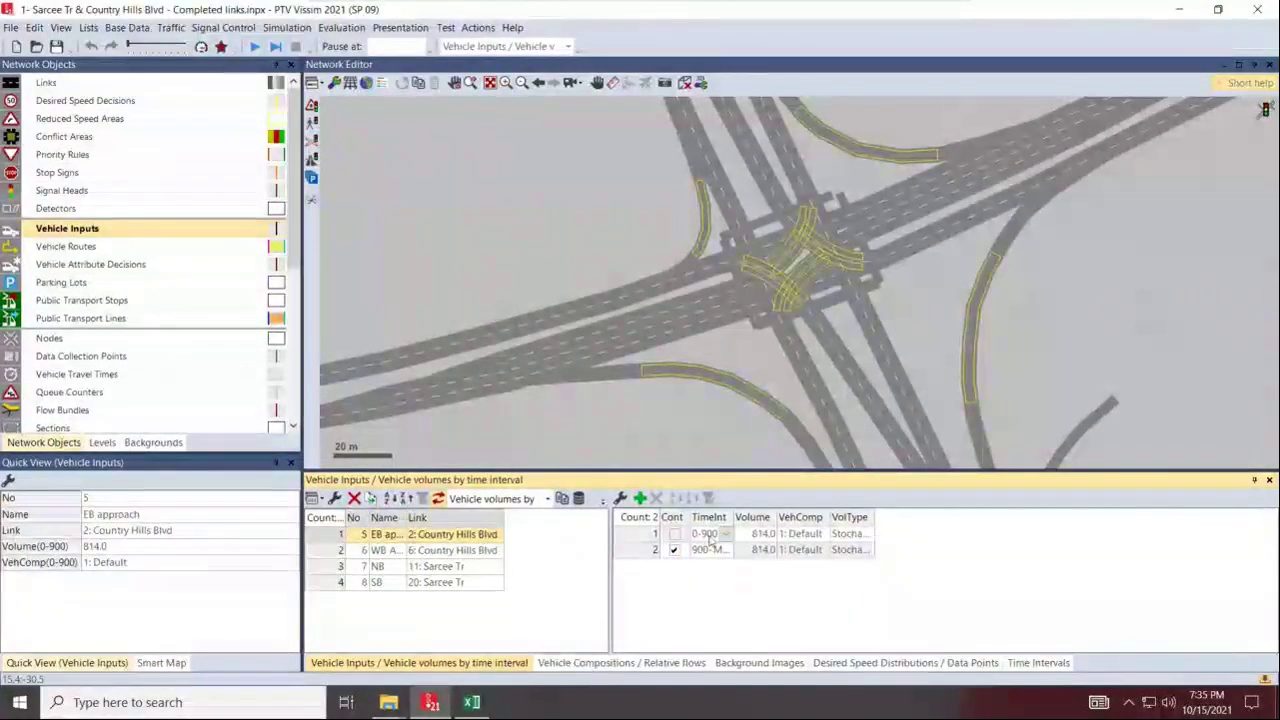
left_click(762, 536)
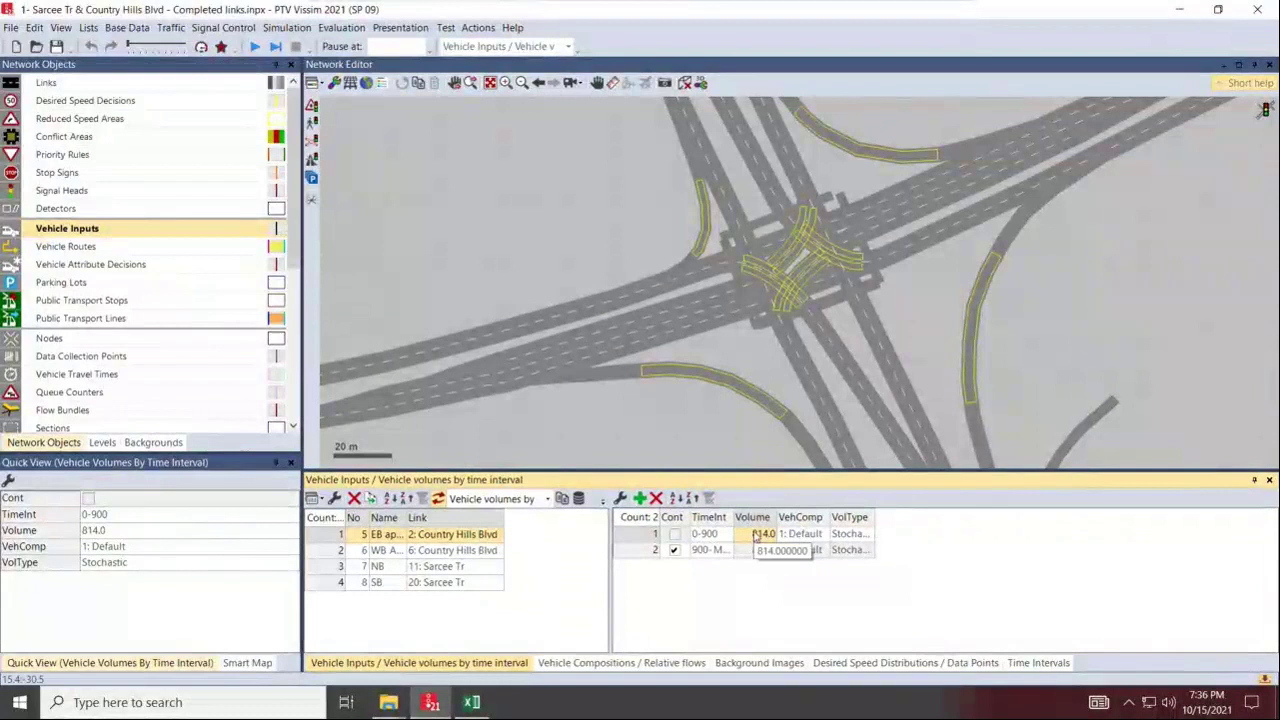
Set the EB approach's vehicle volume for the 0-900 interval to 750.
left_click(1100, 299)
left_click(341, 538)
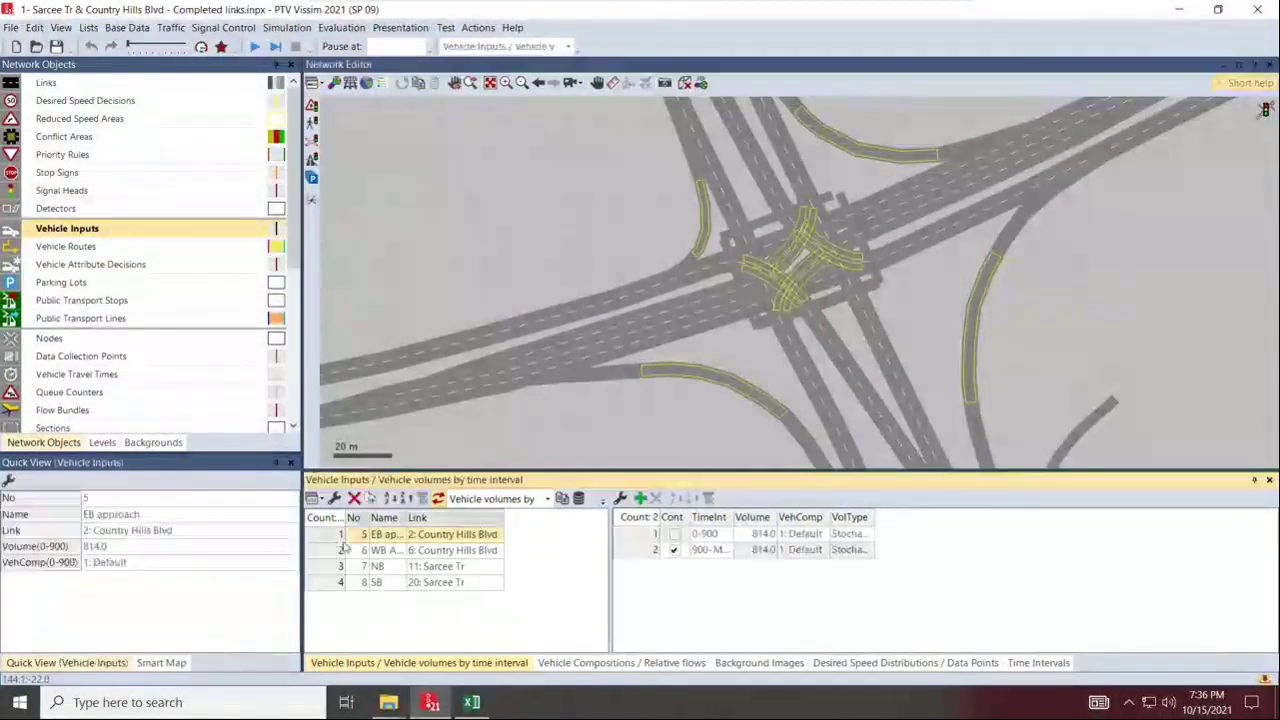
left_click(762, 534)
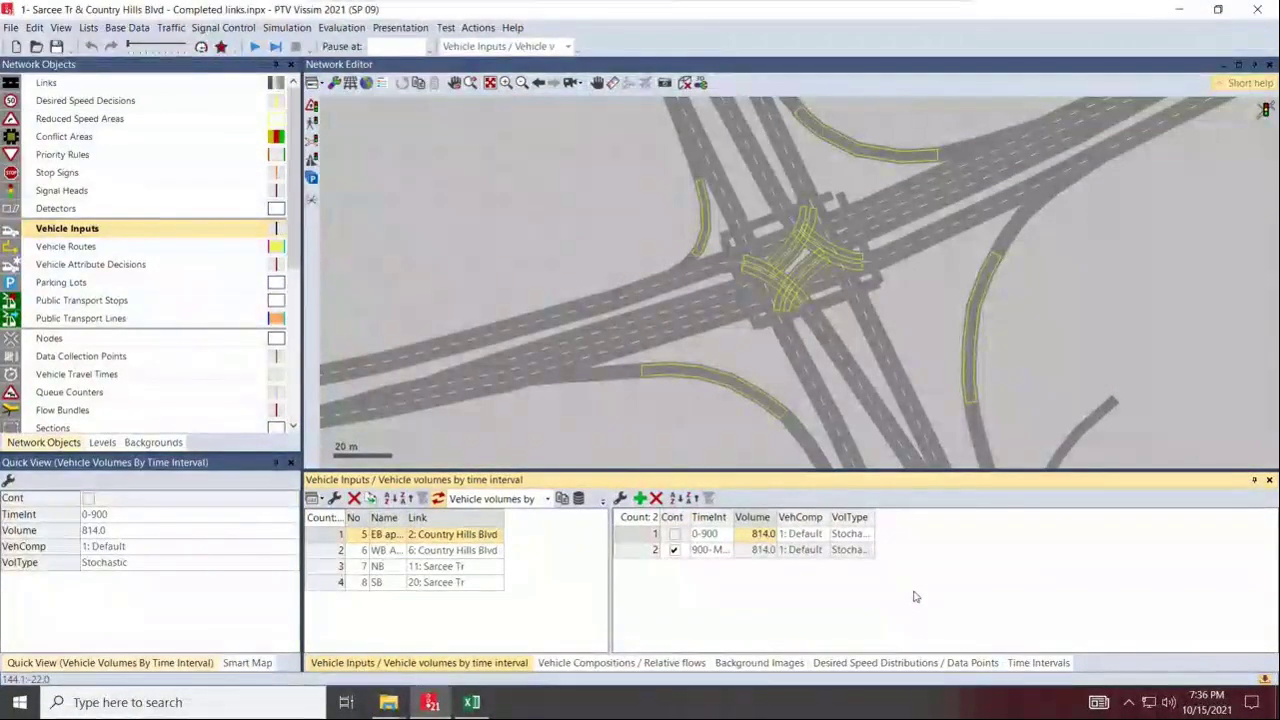
key("Left")
key("Left")
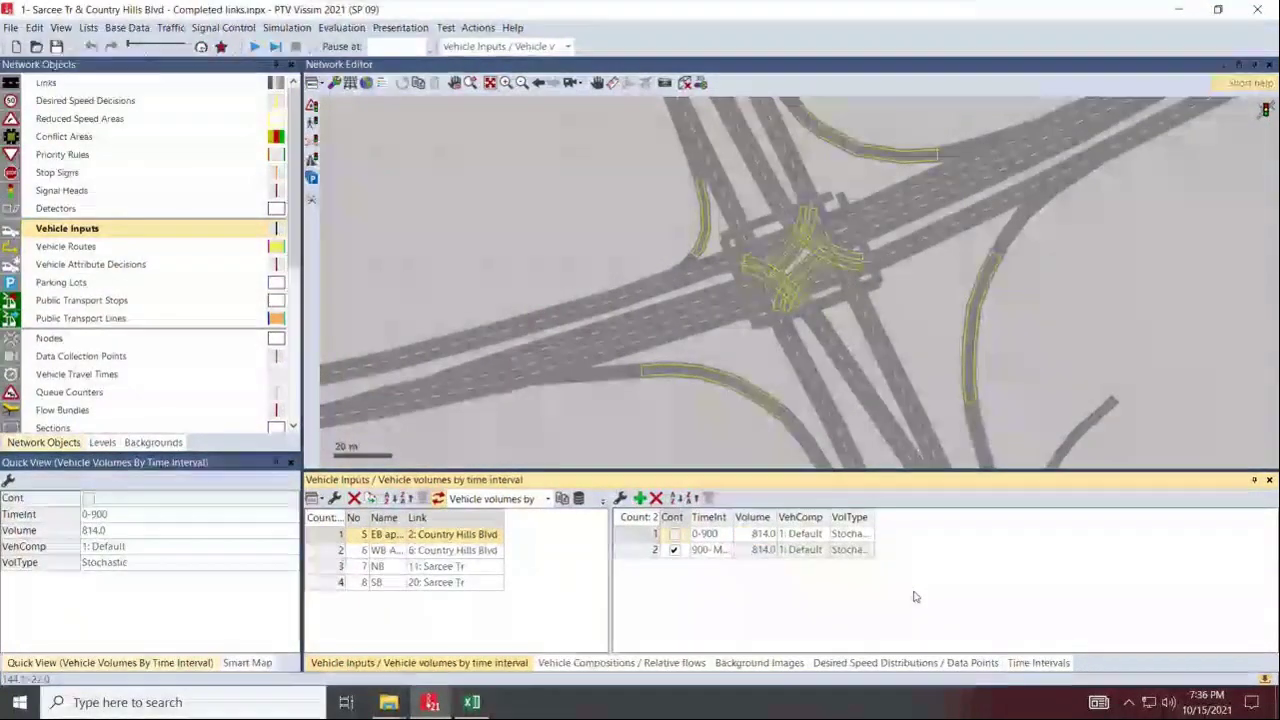
left_click(763, 535)
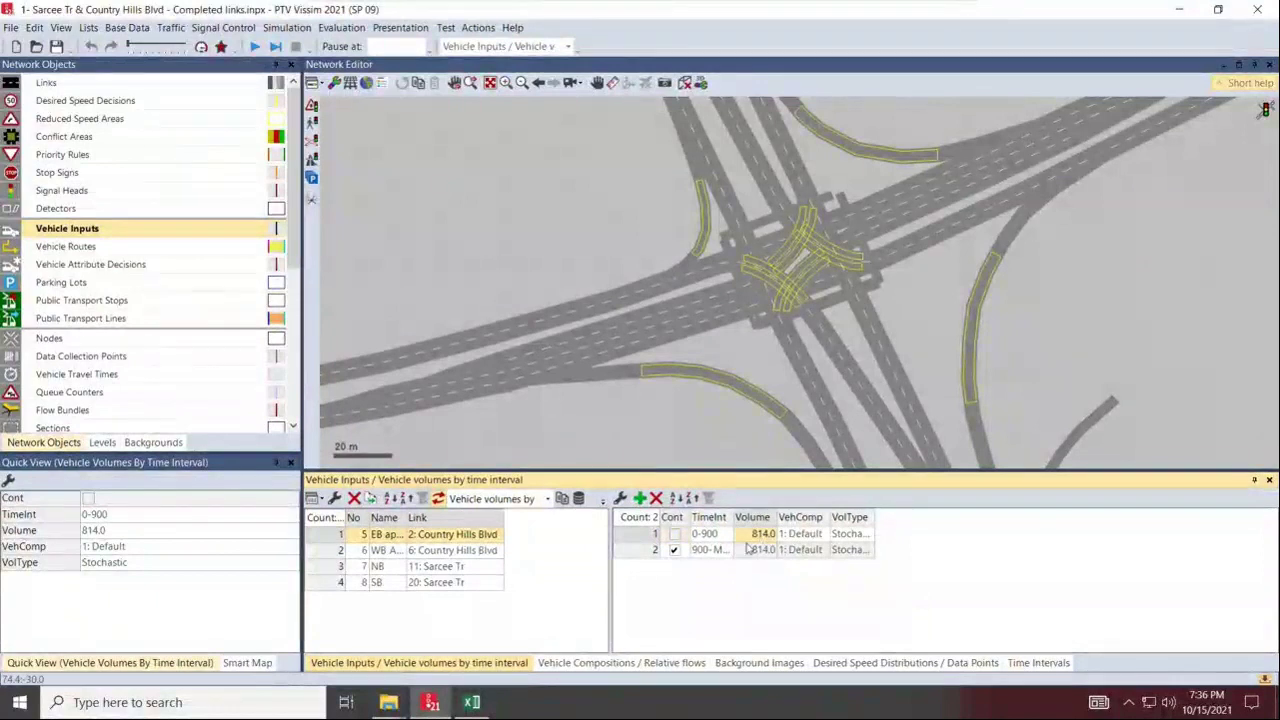
type("150")
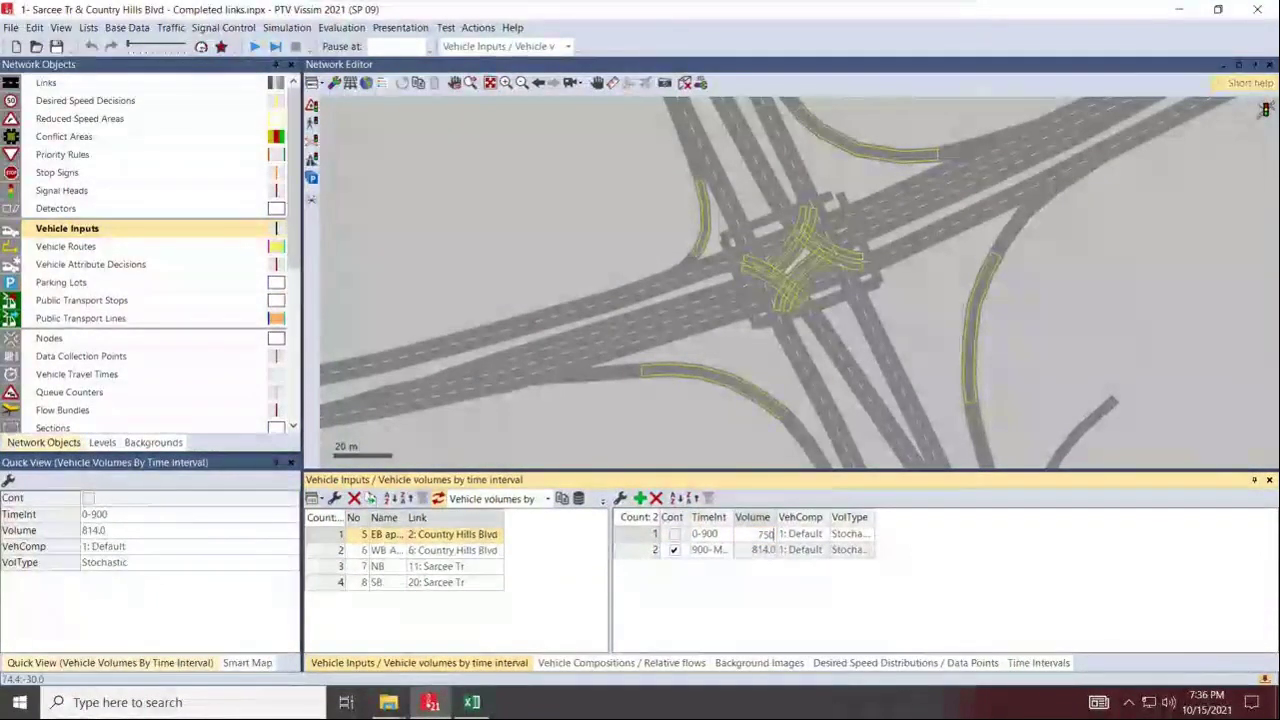
key("Return")
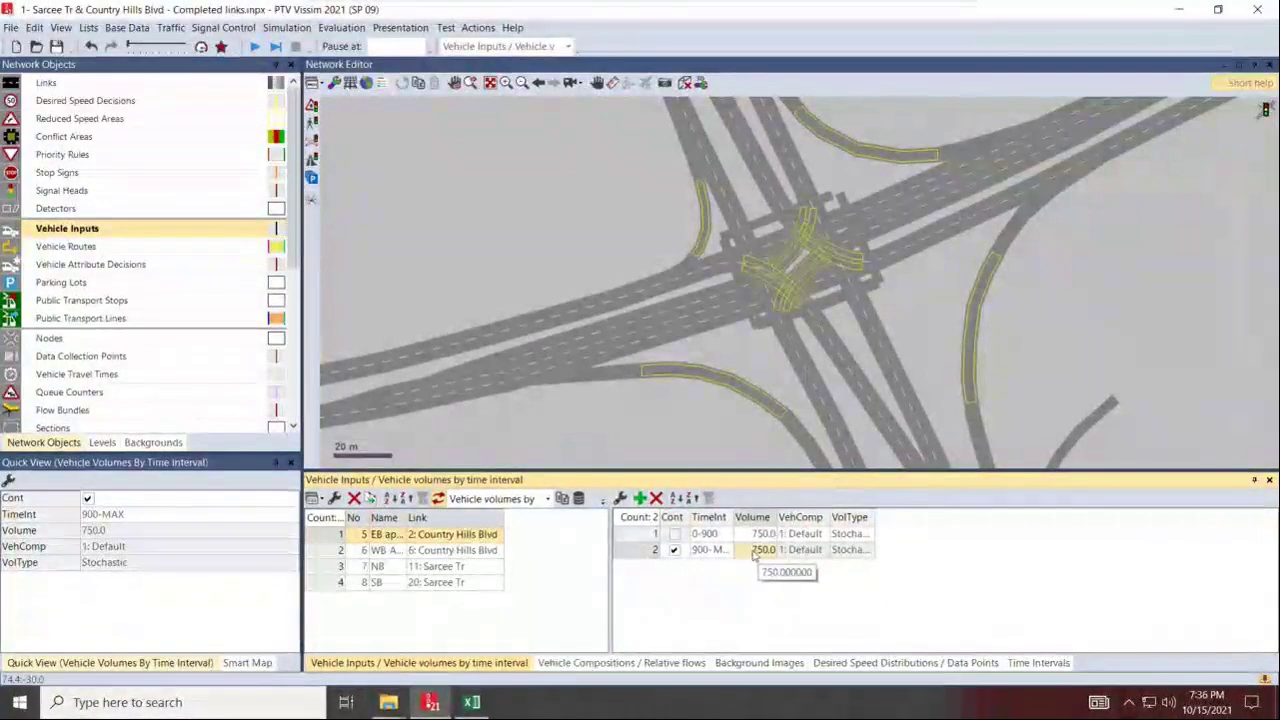
Turn off the continued option for the EB approach's 900-MAX interval and set its volume to 814.
left_click(675, 552)
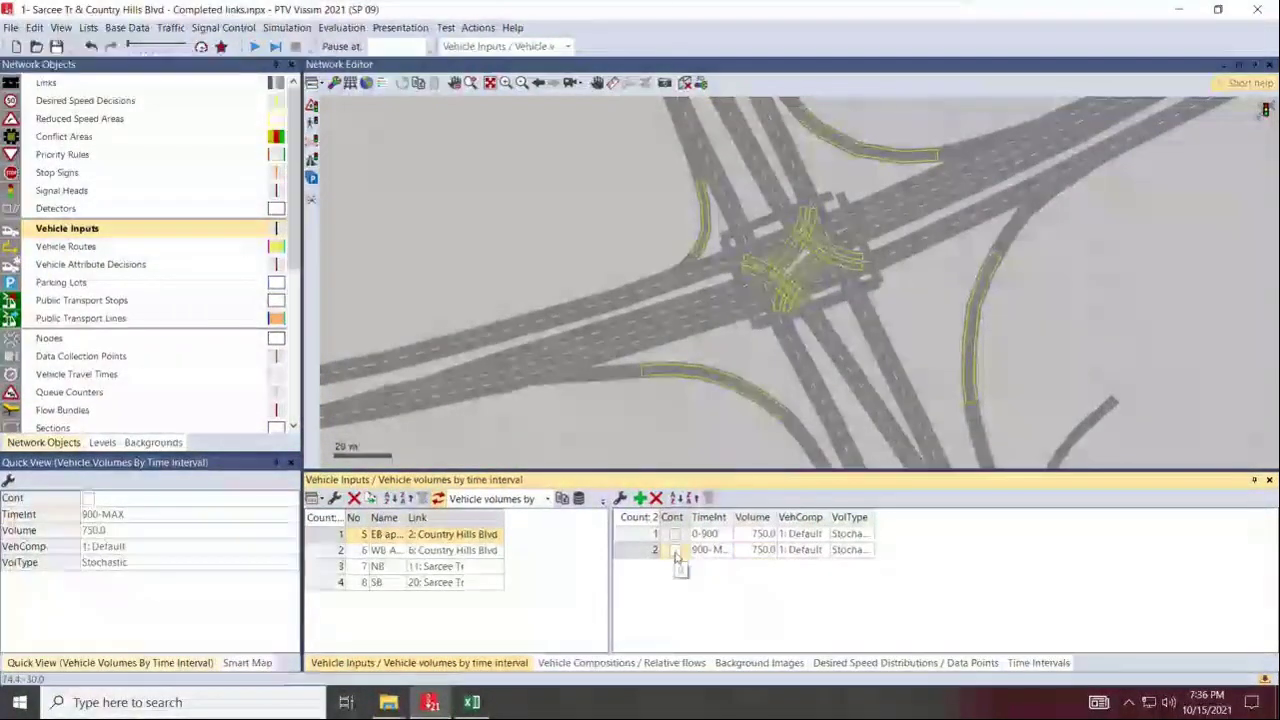
left_click(758, 557)
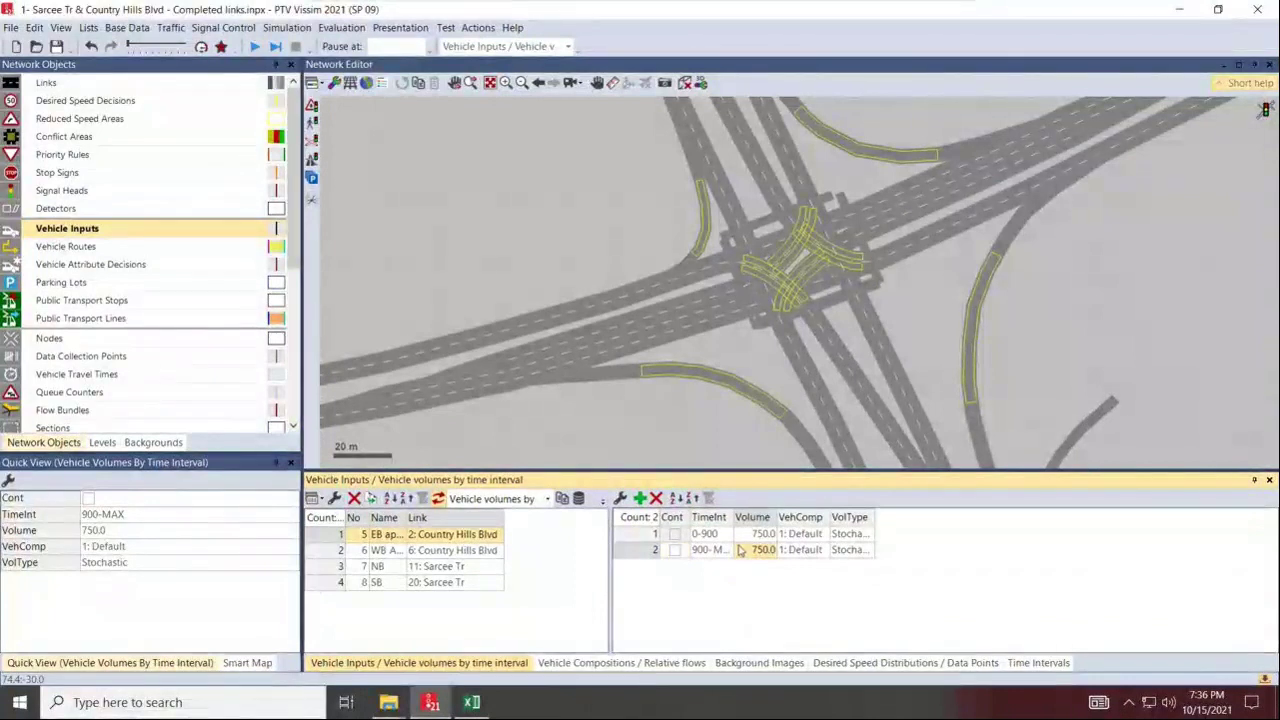
type("814")
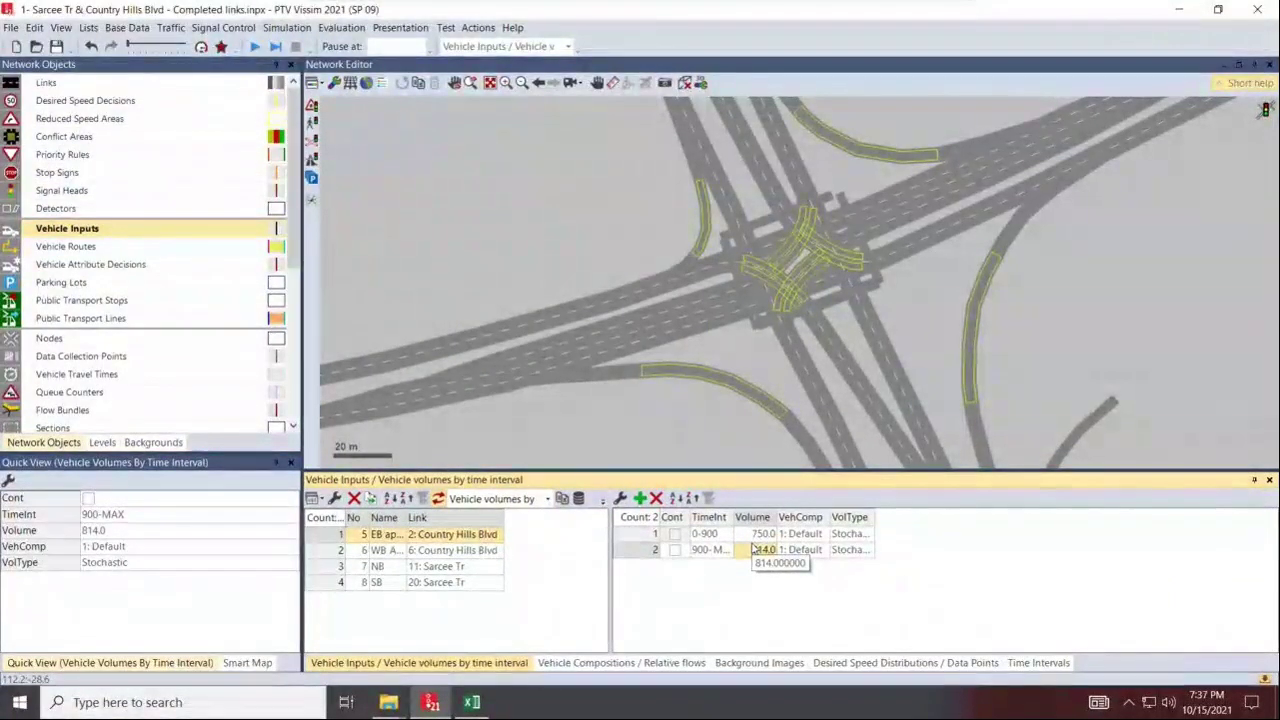
Place a static vehicle routing decision on link 2 Country Hills Blvd, about 11.4 m from the start of the eastbound approach.
left_click(480, 180)
scroll(566, 247, "down", 2)
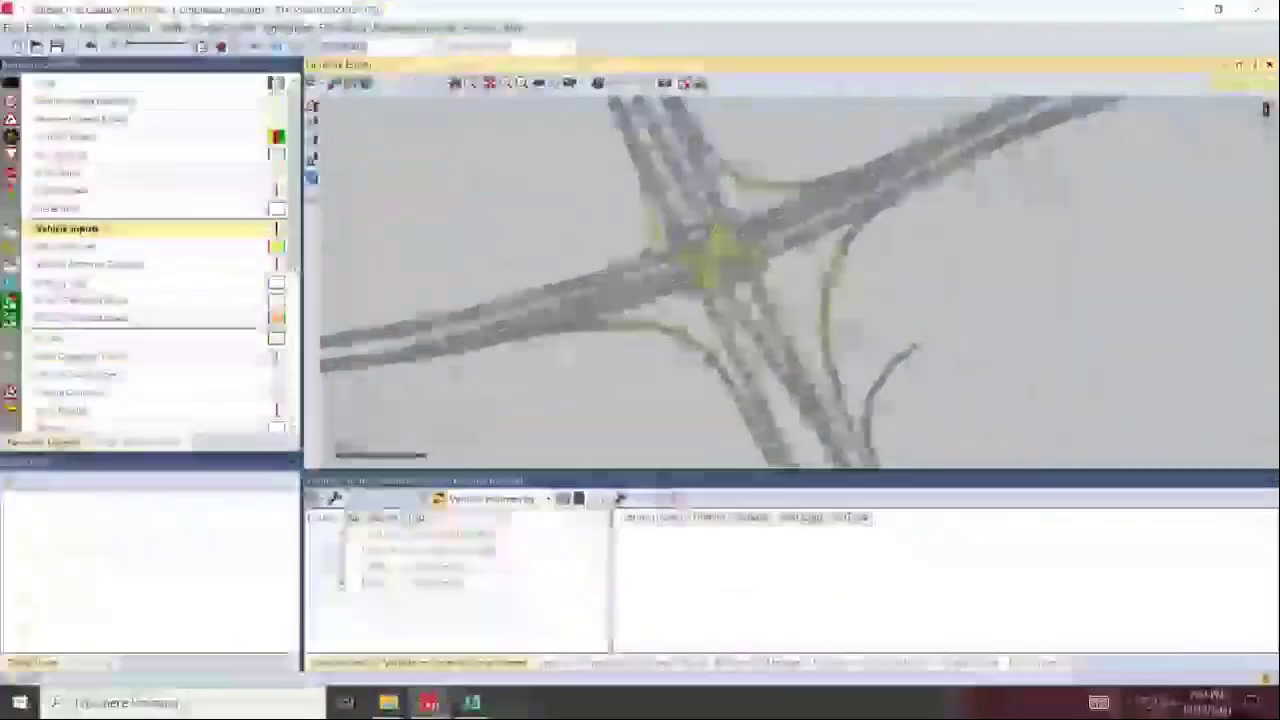
left_click(130, 253)
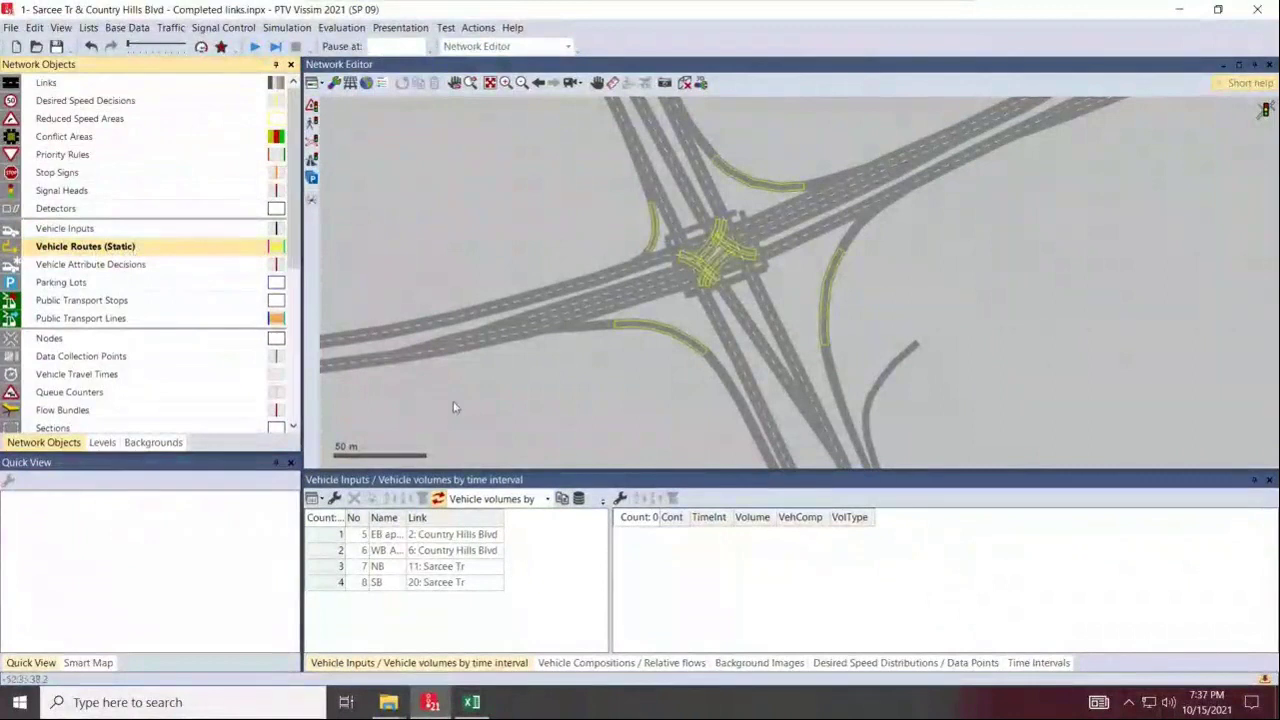
left_click_drag(744, 381, 750, 381)
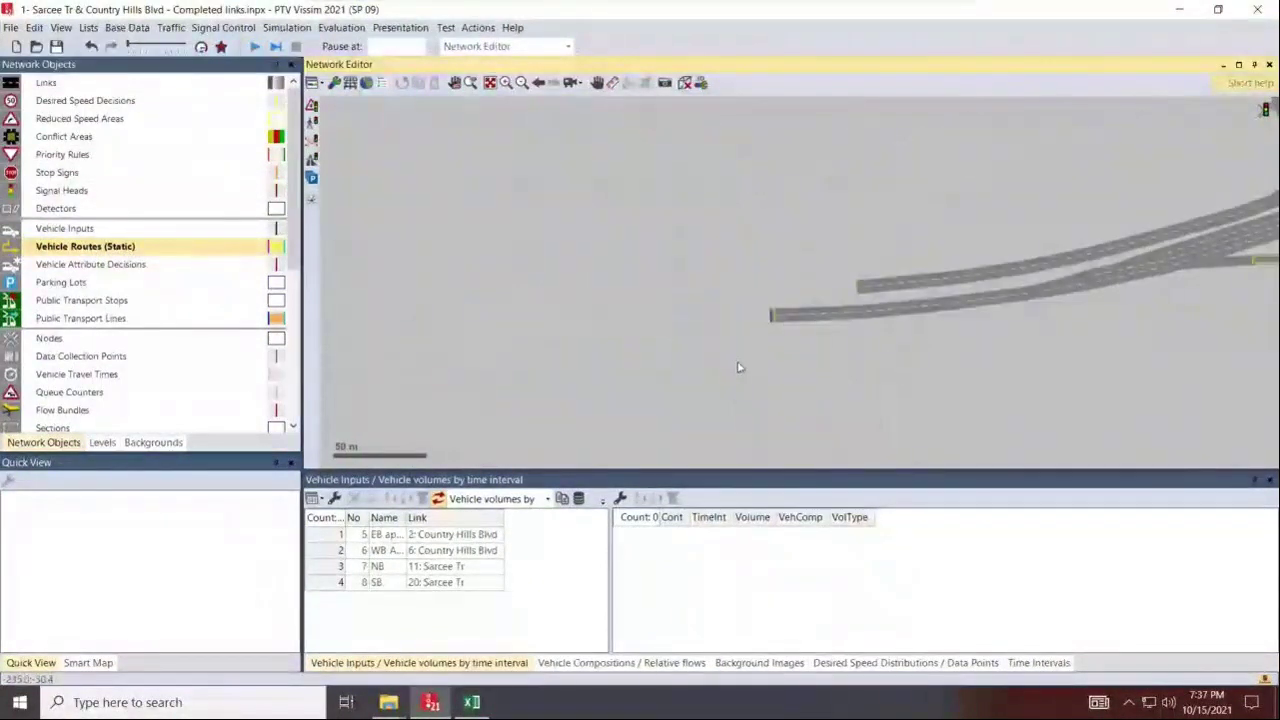
right_click(790, 316, "ctrl")
Add the eastbound left-turn static route, ending on link 14 Sarcee Tr at about 44 m.
scroll(688, 353, "down", 4)
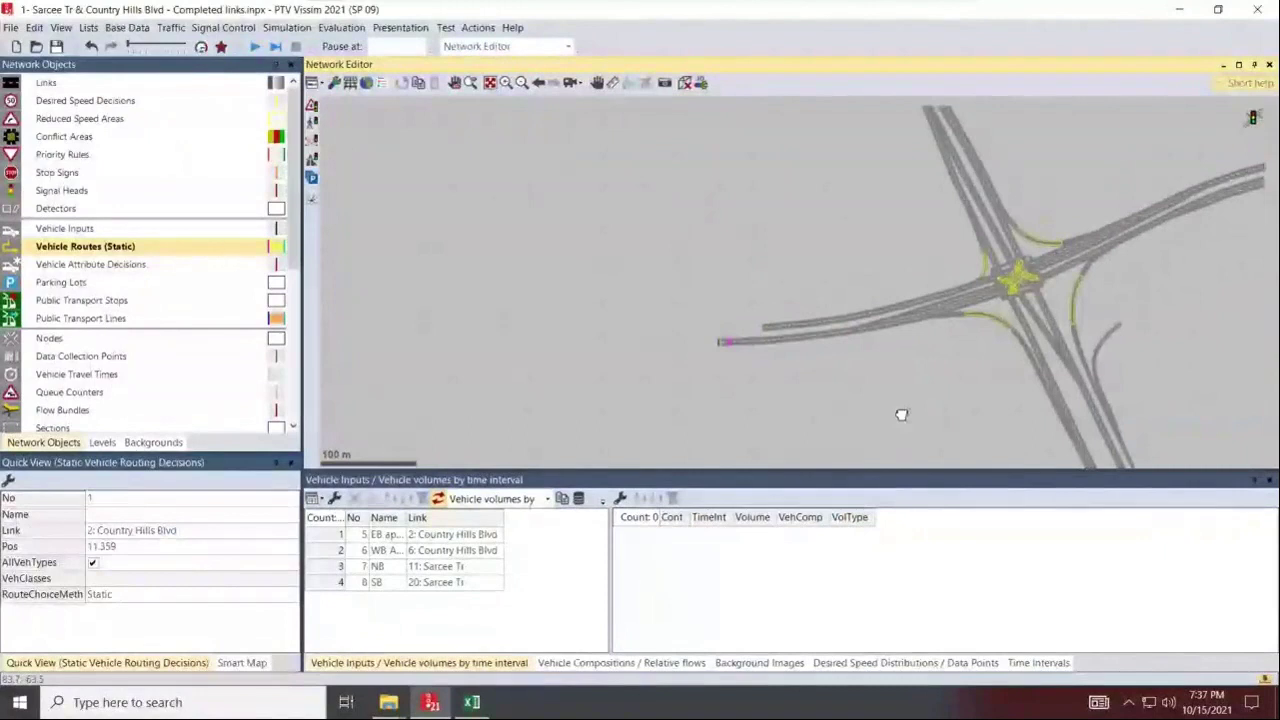
scroll(762, 432, "up", 1)
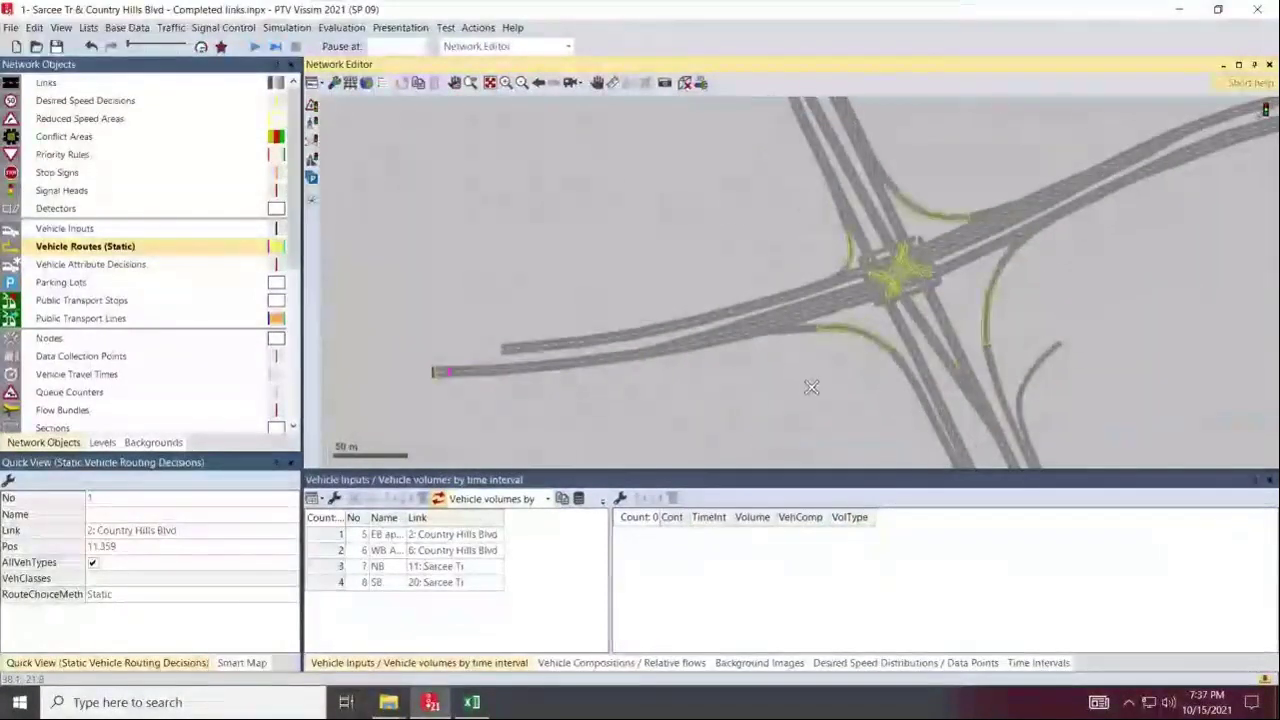
left_click_drag(726, 154, 734, 369)
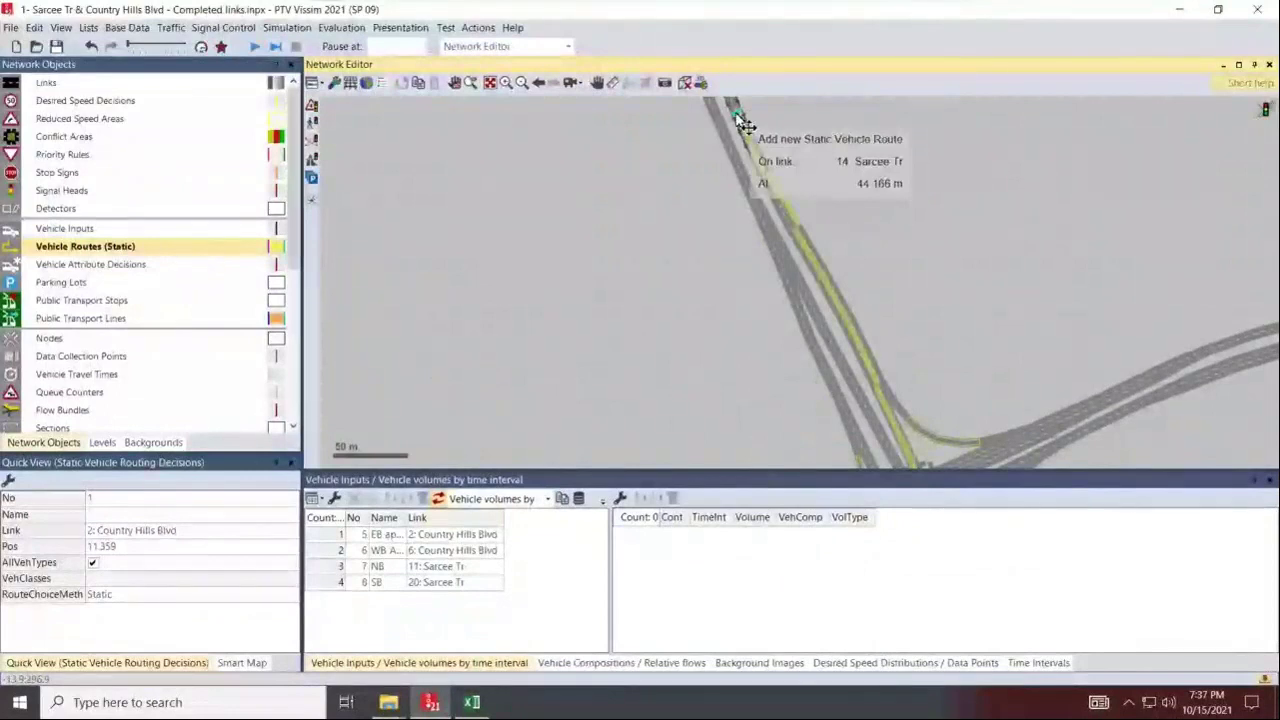
left_click(745, 125)
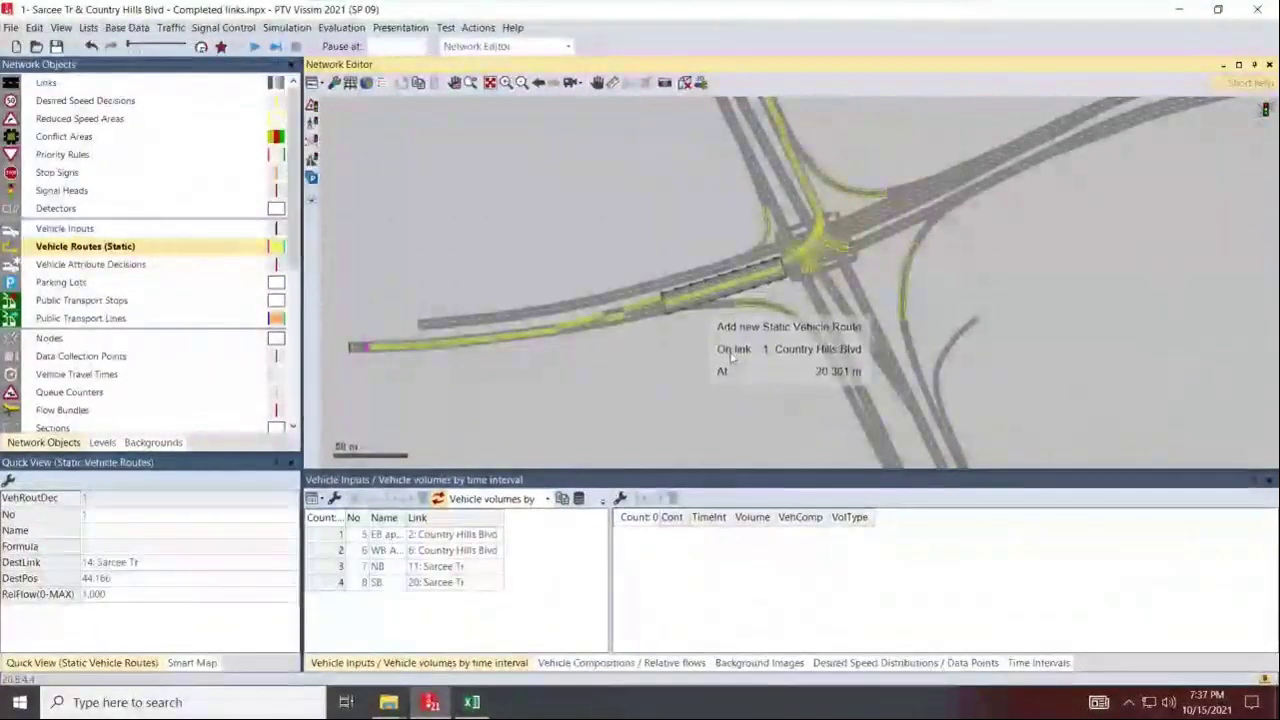
Examine the left-turn route's path over the eastbound links and connectors, through the intersection and along Sarcee Tr.
scroll(731, 360, "up", 3)
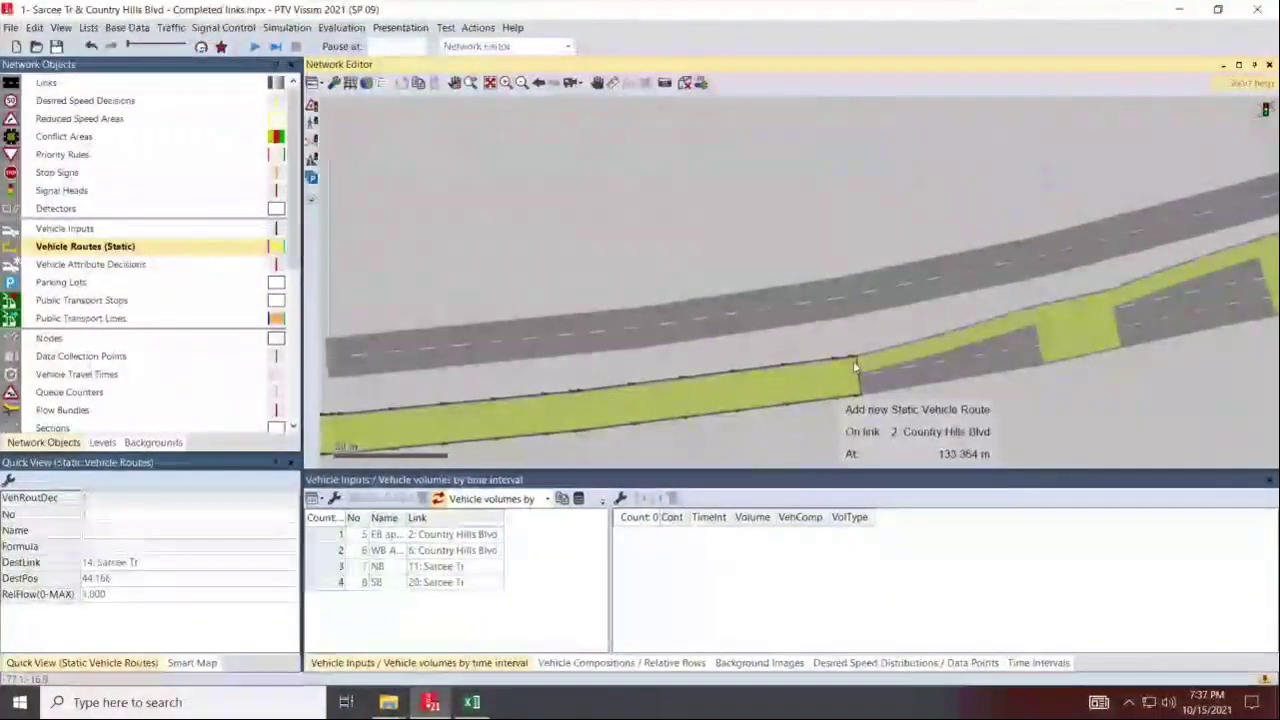
scroll(855, 367, "down", 2)
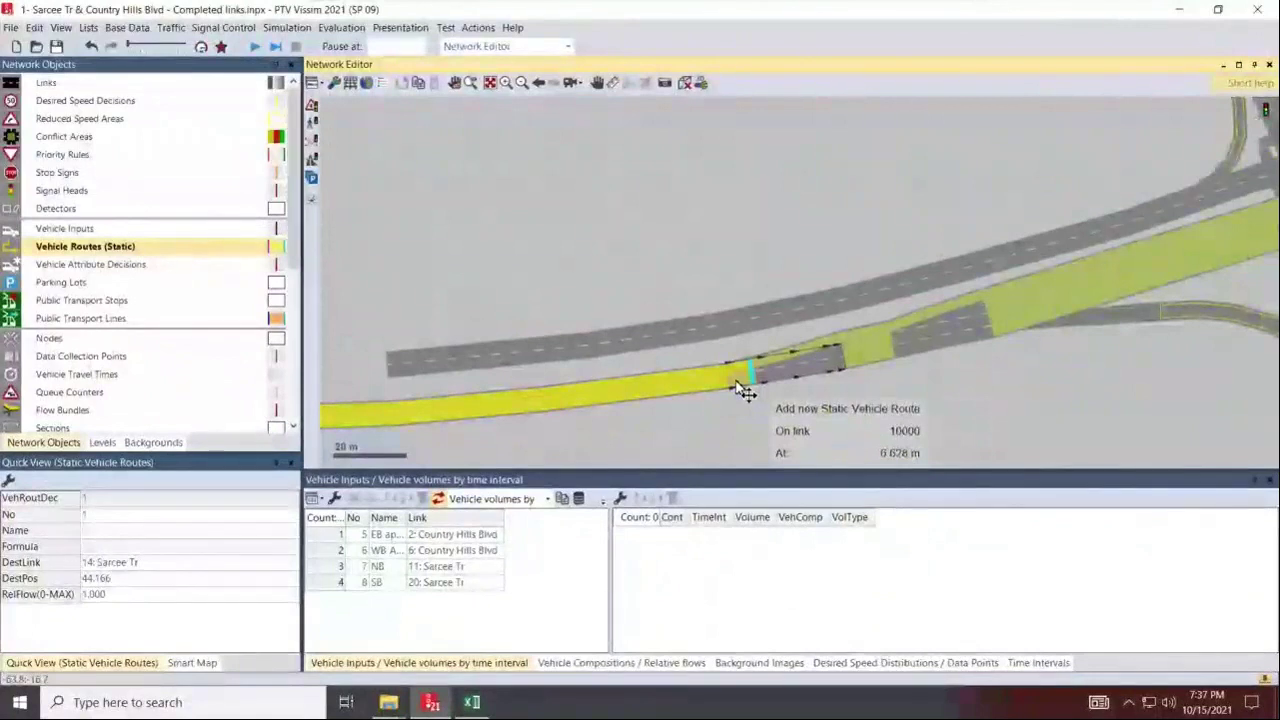
scroll(893, 273, "up", 1)
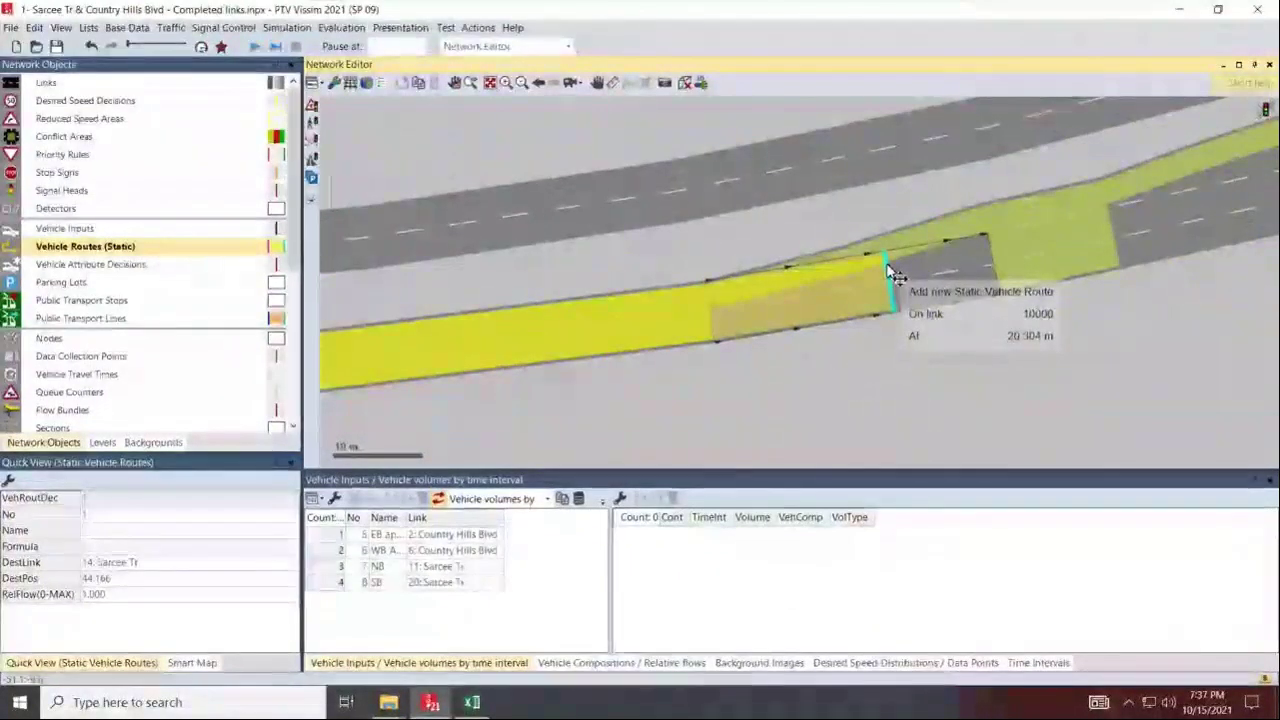
left_click(893, 273)
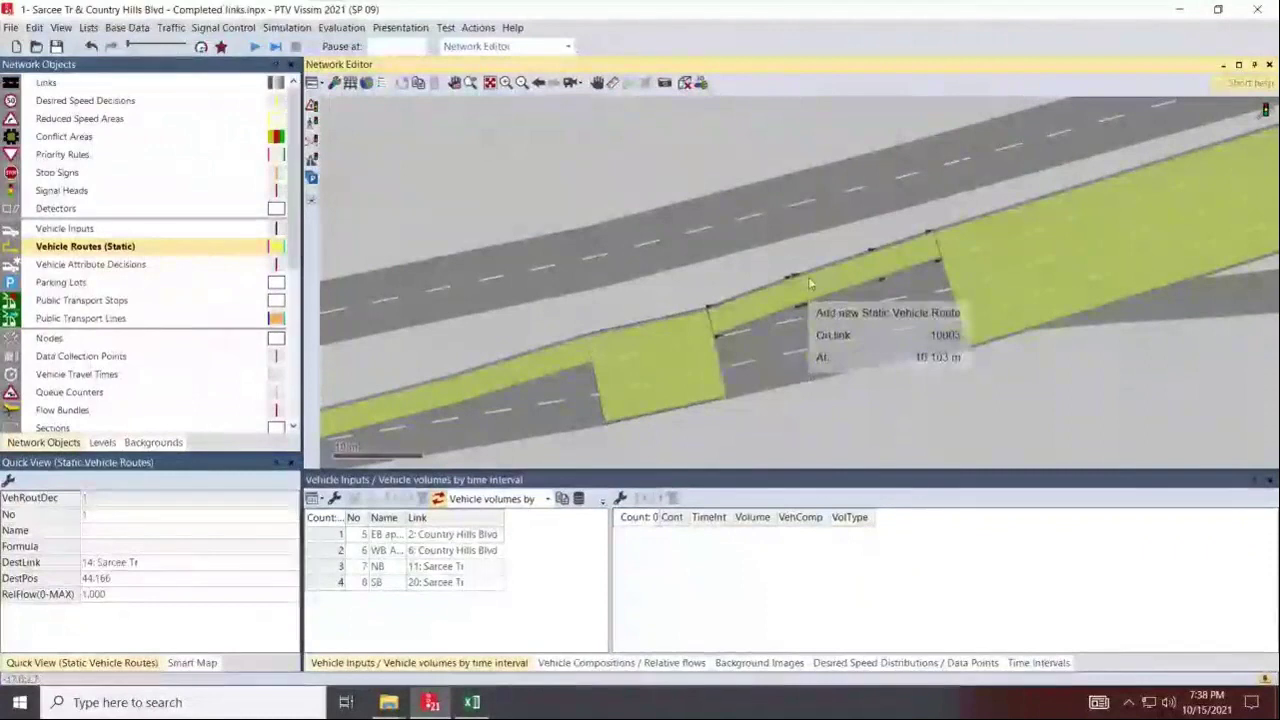
left_click(937, 244)
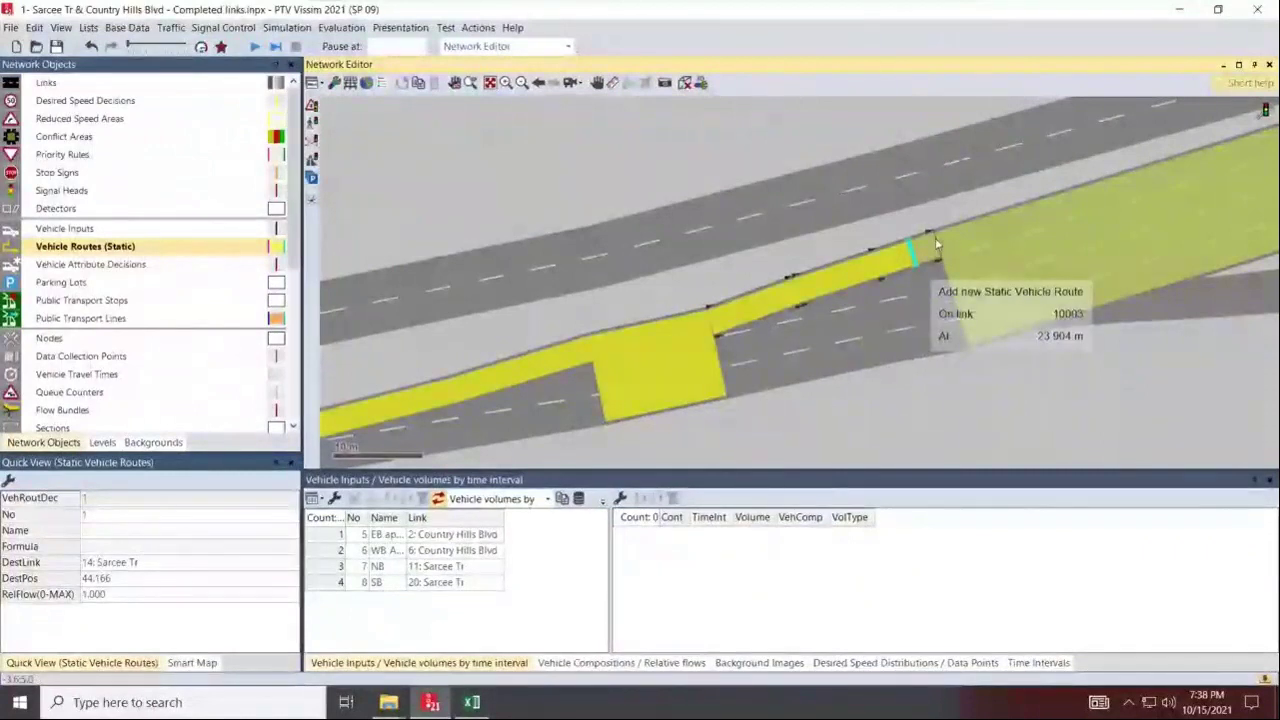
left_click(938, 242)
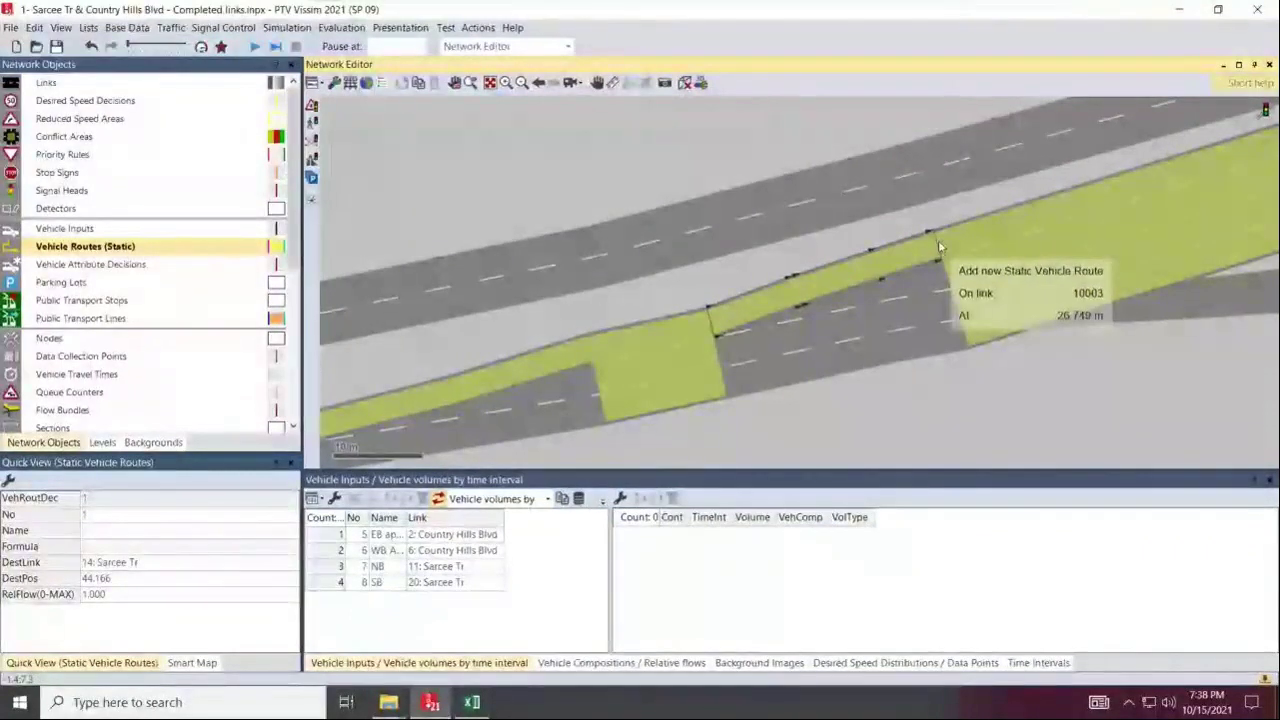
scroll(938, 246, "down", 2)
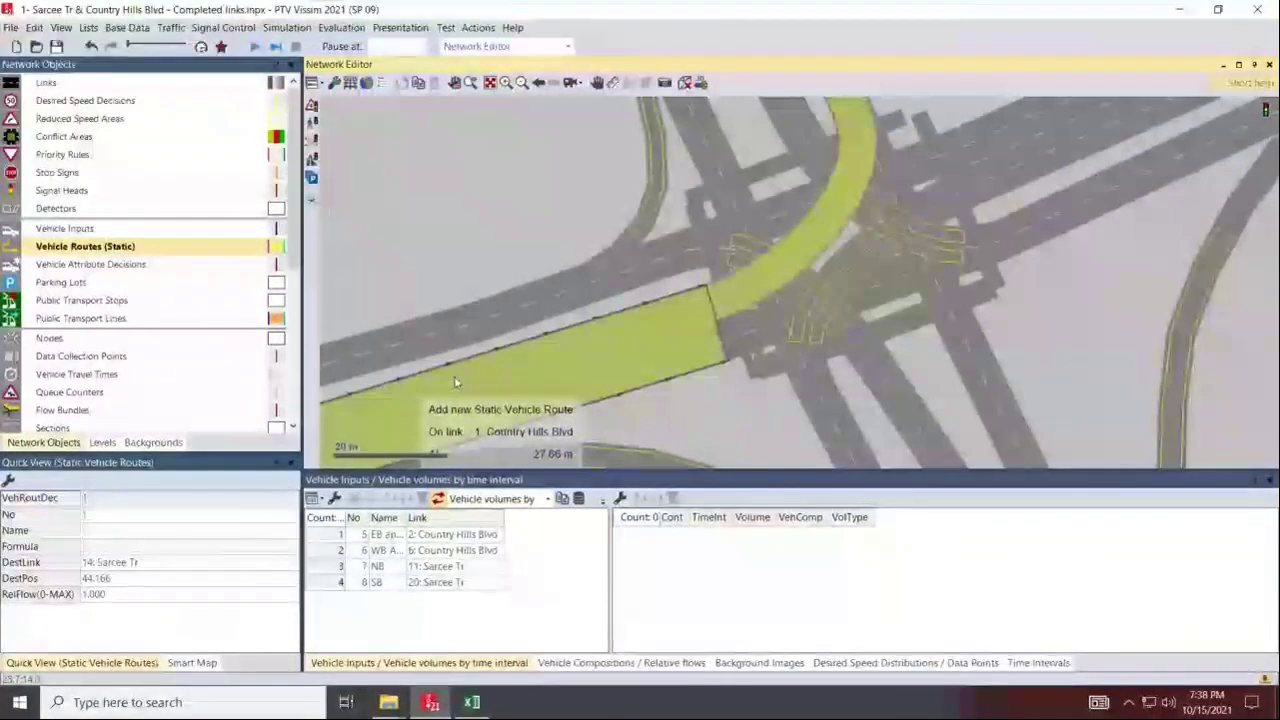
scroll(656, 352, "down", 1)
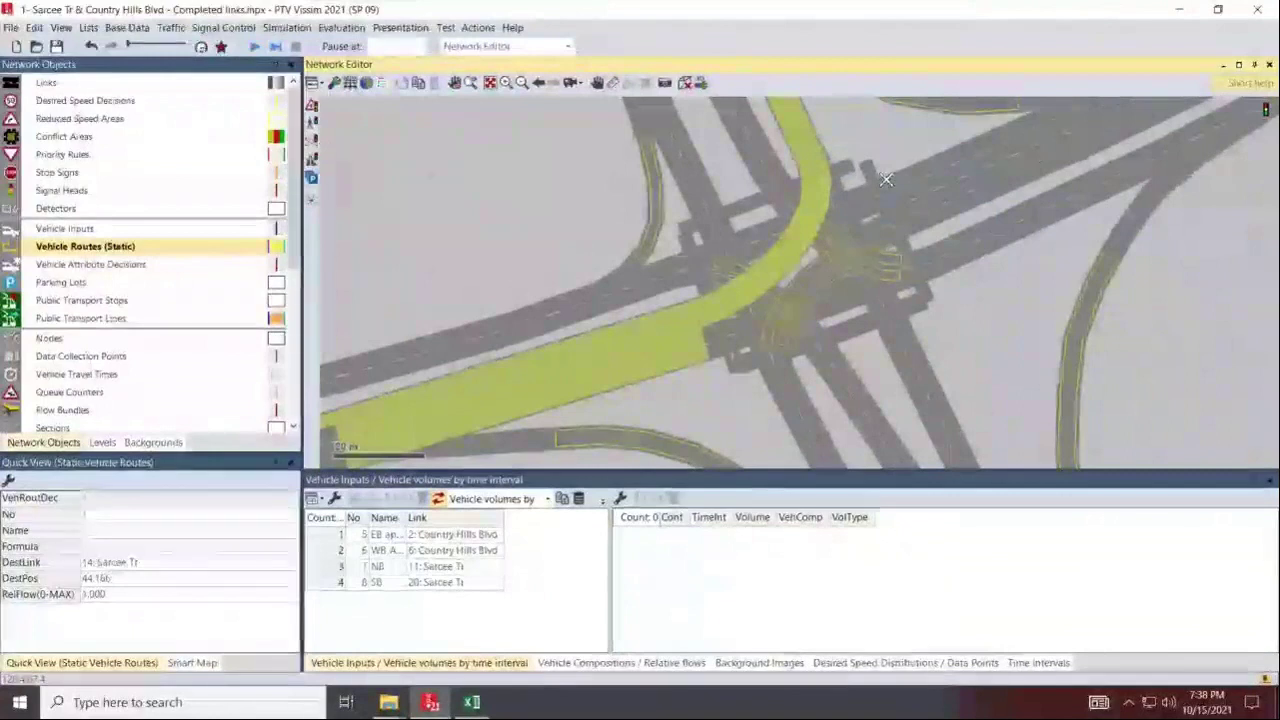
left_click_drag(886, 179, 1100, 460)
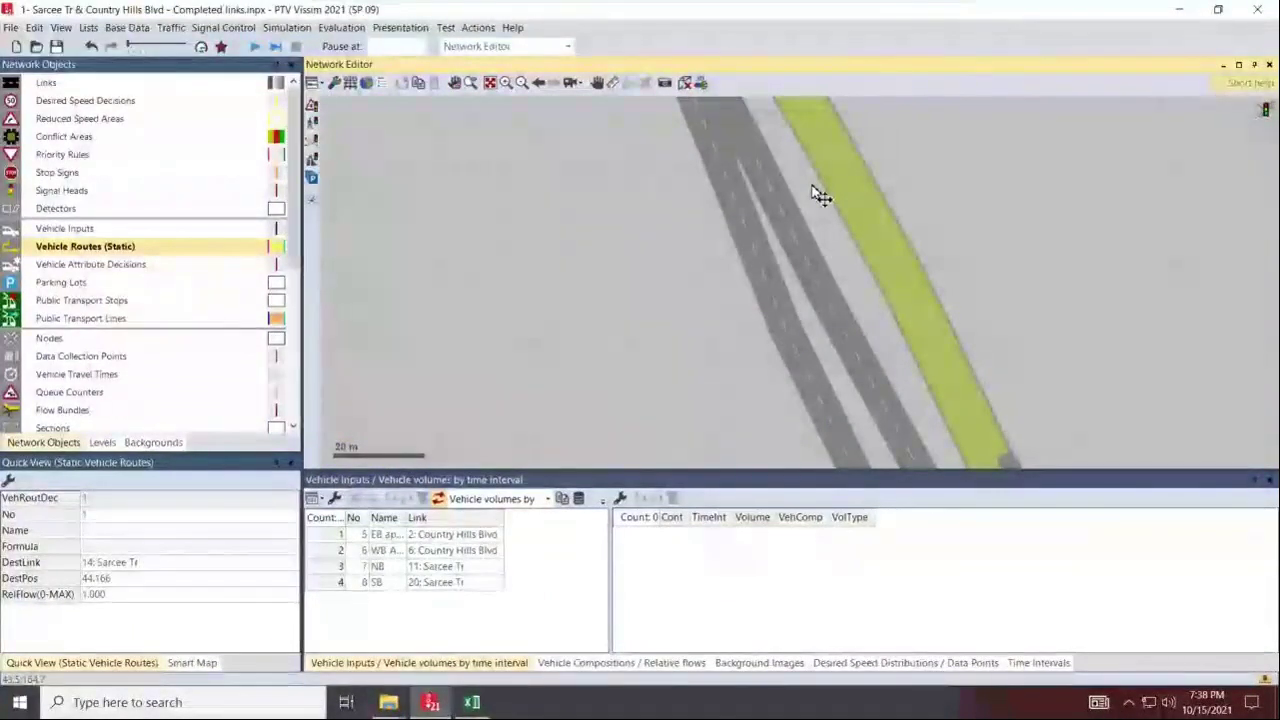
left_click_drag(820, 195, 797, 327)
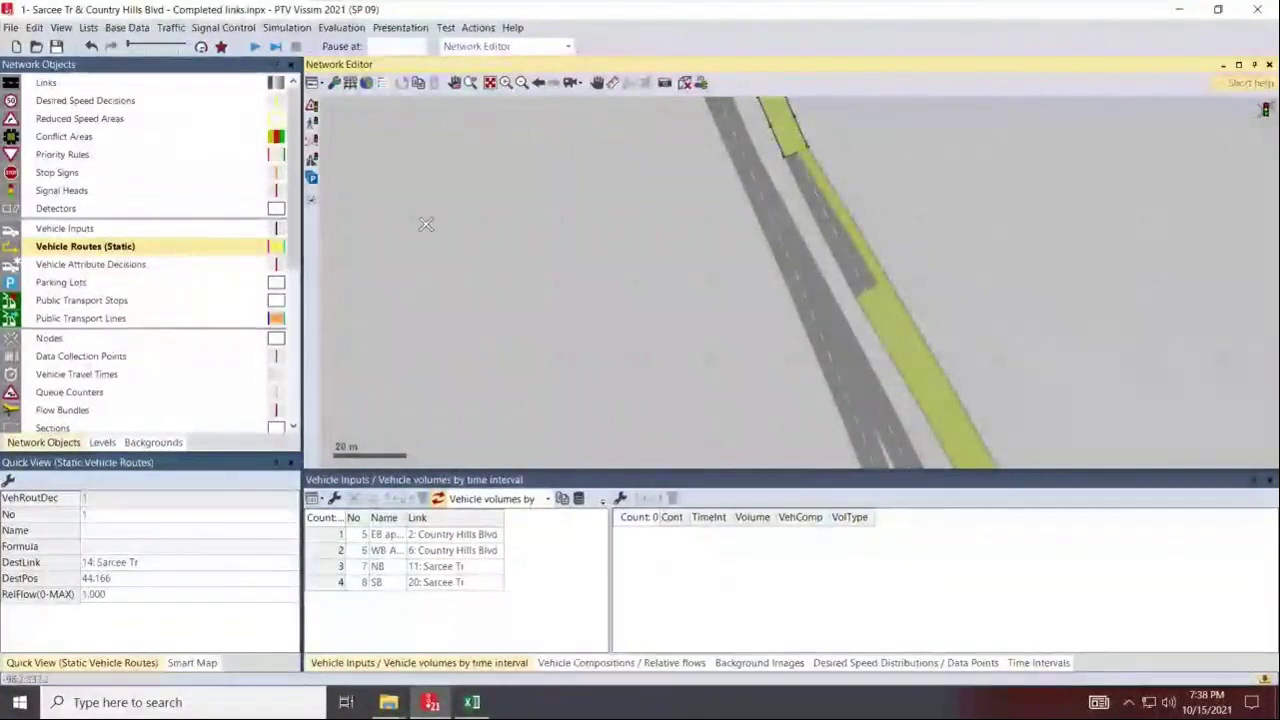
Add the eastbound through static route from the same decision, ending on link 9 Country Hills Blvd at about 67 m.
scroll(690, 216, "down", 3)
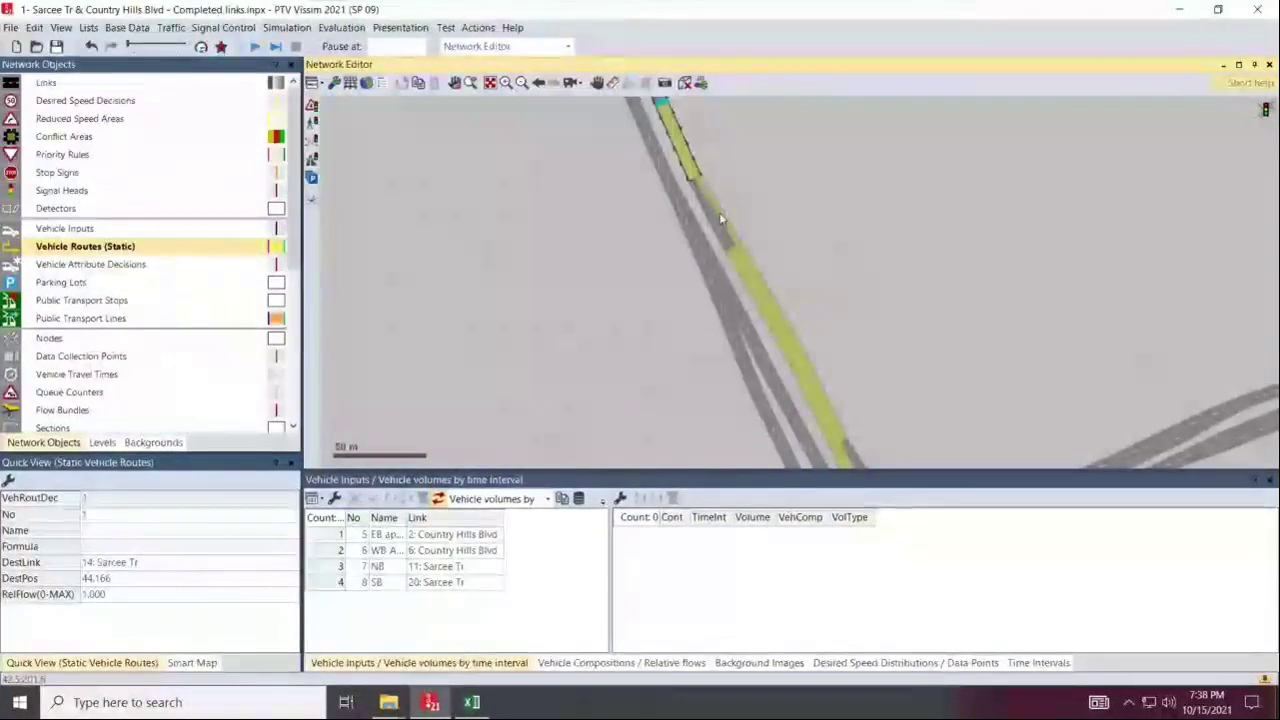
scroll(719, 212, "down", 3)
scroll(607, 151, "down", 2)
scroll(600, 270, "up", 3)
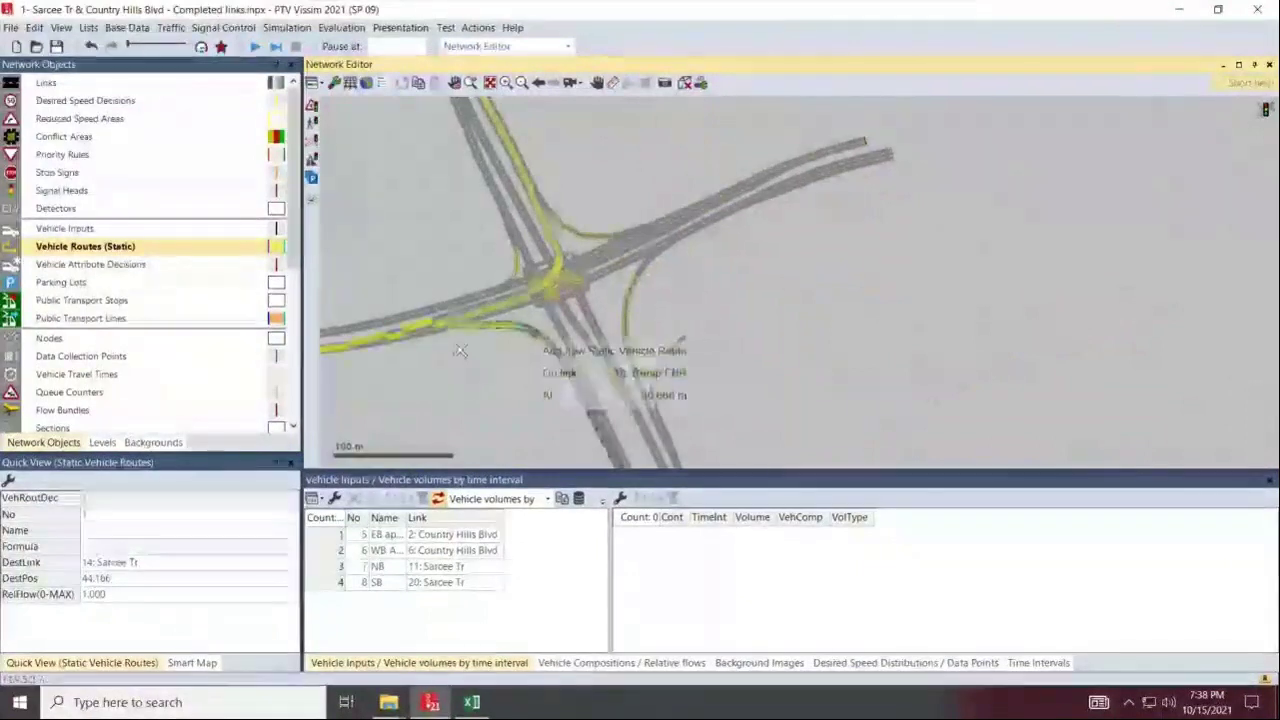
scroll(614, 265, "up", 1)
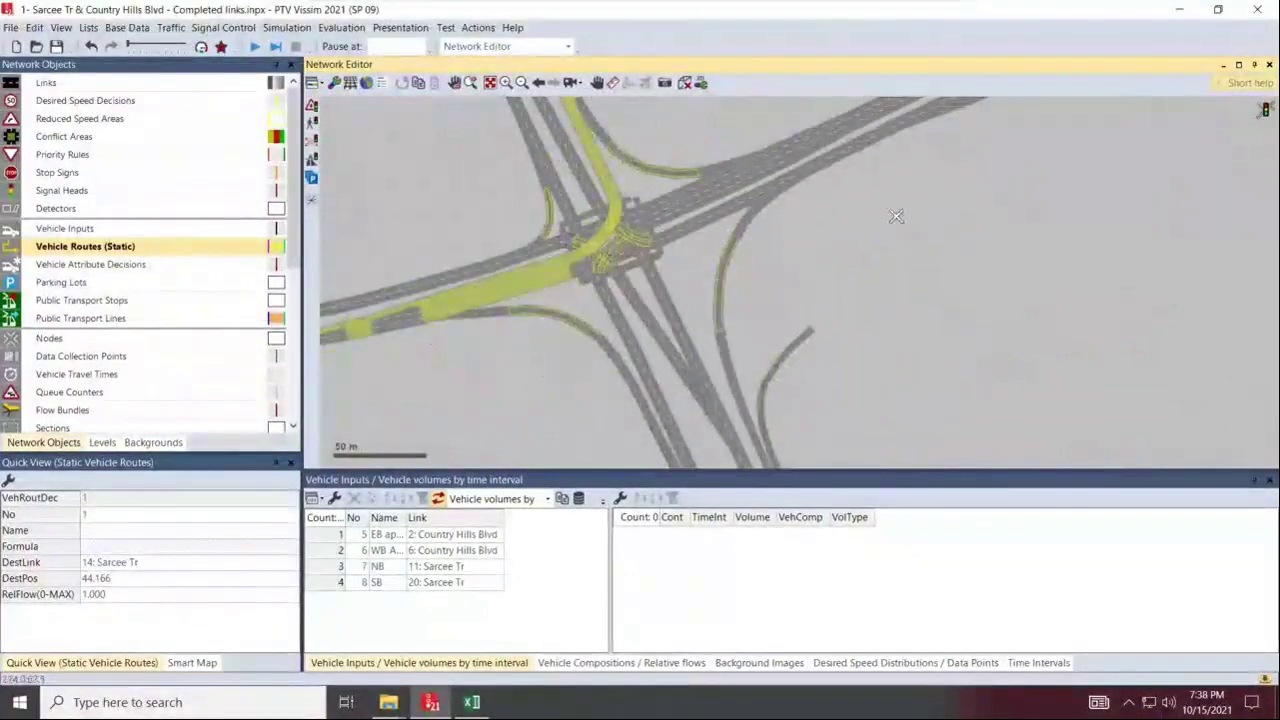
left_click_drag(866, 218, 626, 332)
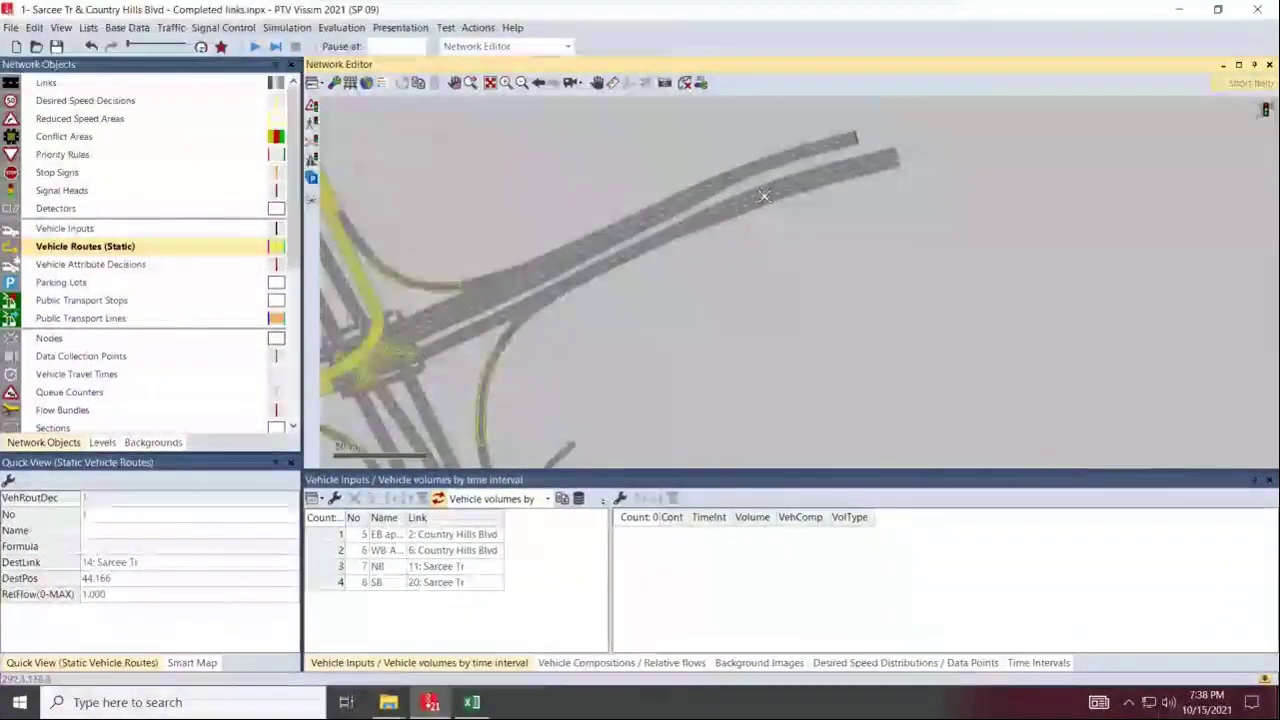
left_click(848, 176)
Add the eastbound right-turn static route from the same decision, ending on link 19 Sarcee Tr at about 139 m.
left_click_drag(734, 346, 902, 206)
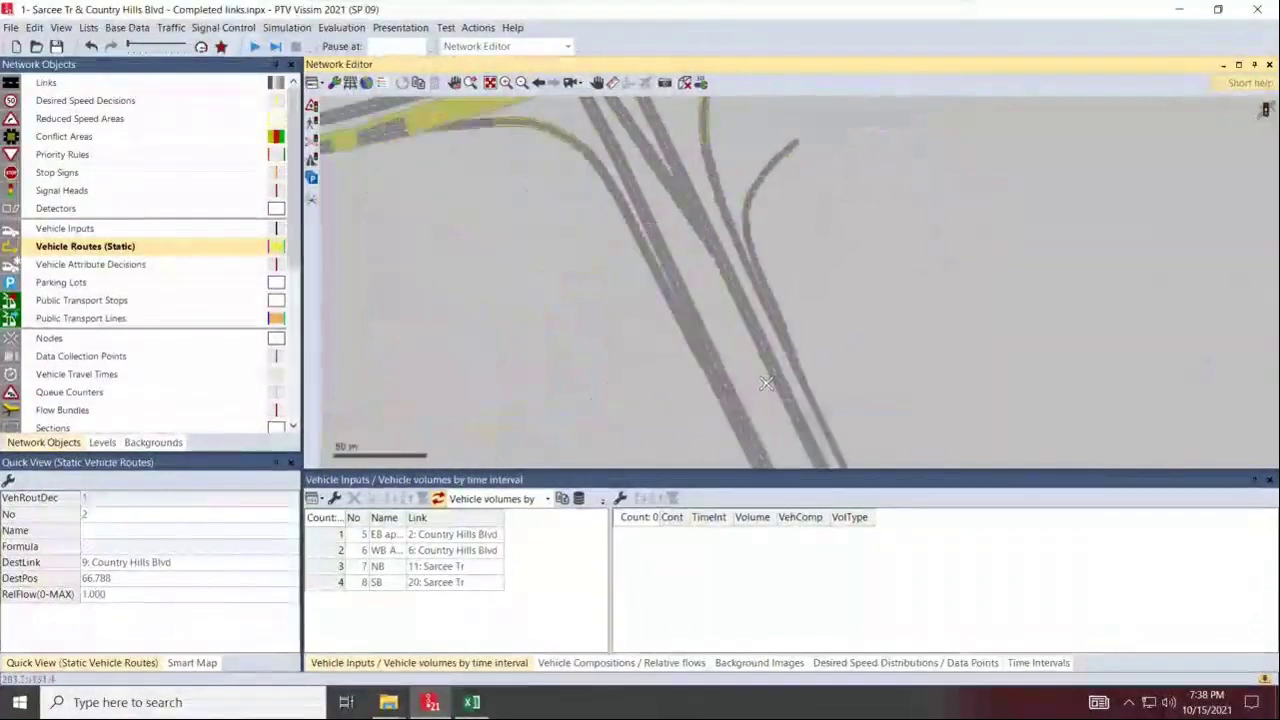
left_click_drag(762, 461, 640, 205)
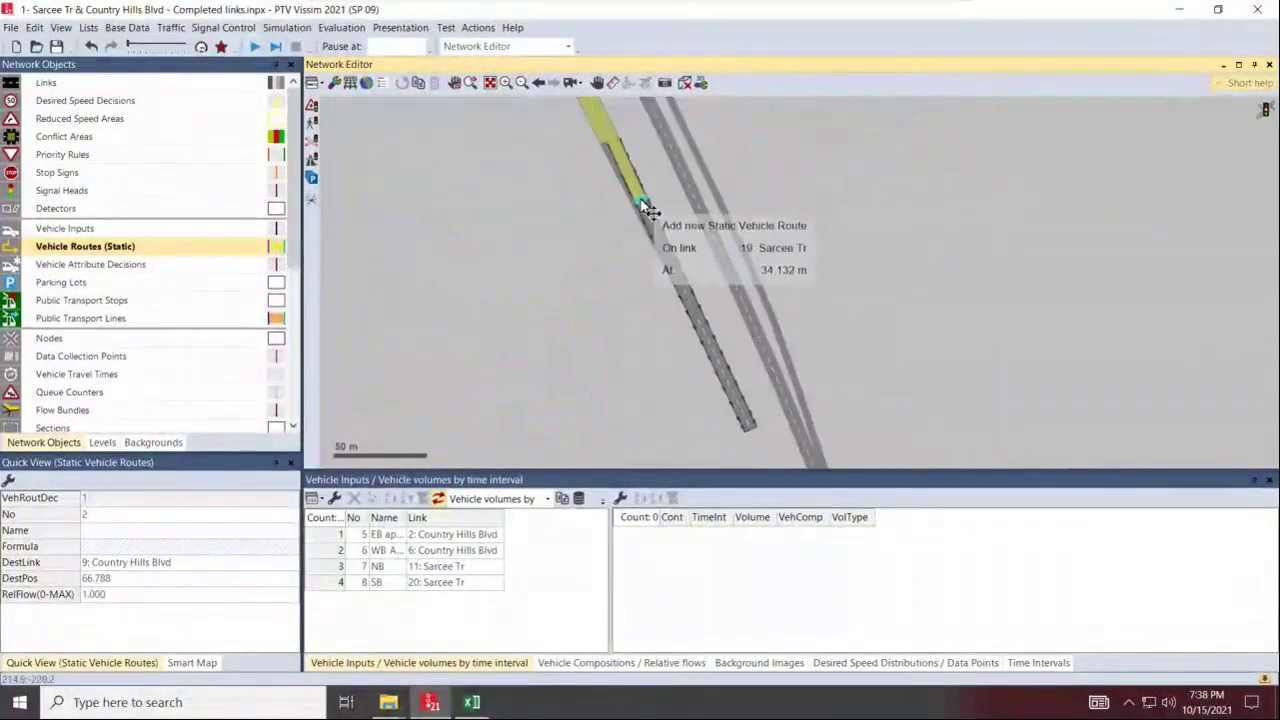
left_click(729, 387)
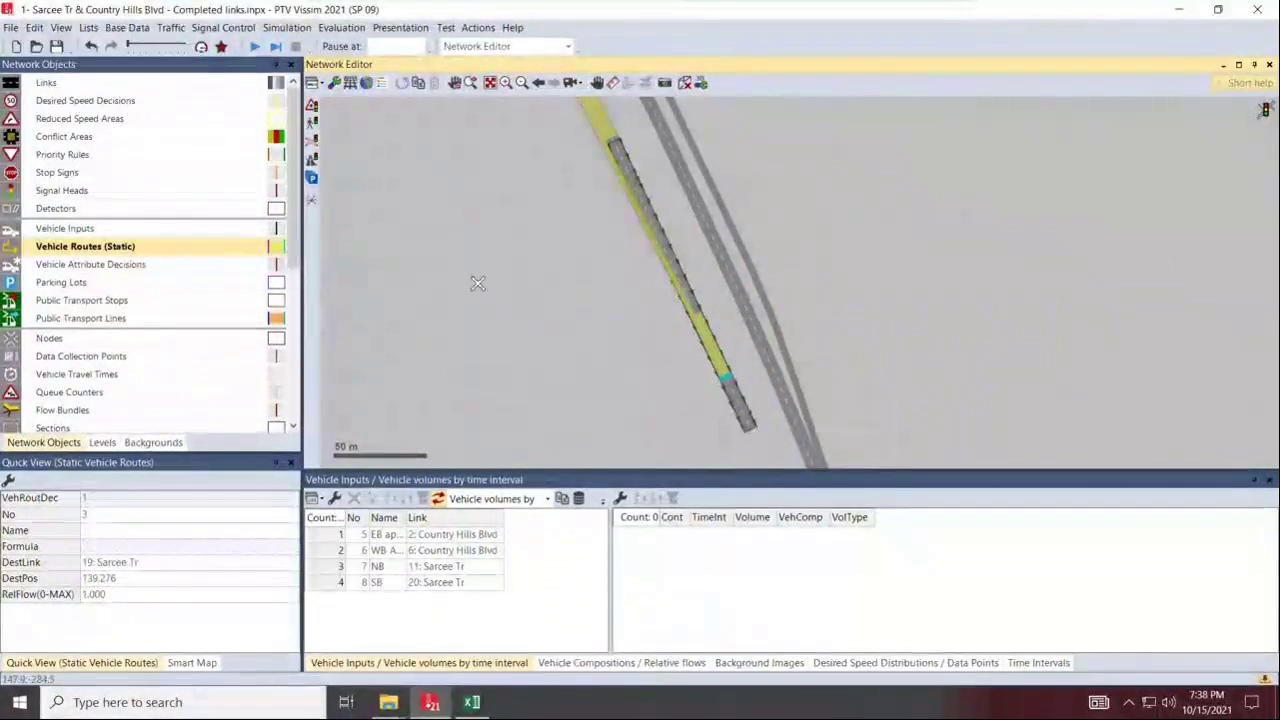
Open the list of static vehicle routing decisions and select the eastbound decision on link 2 Country Hills Blvd to show its routes.
left_click(455, 272)
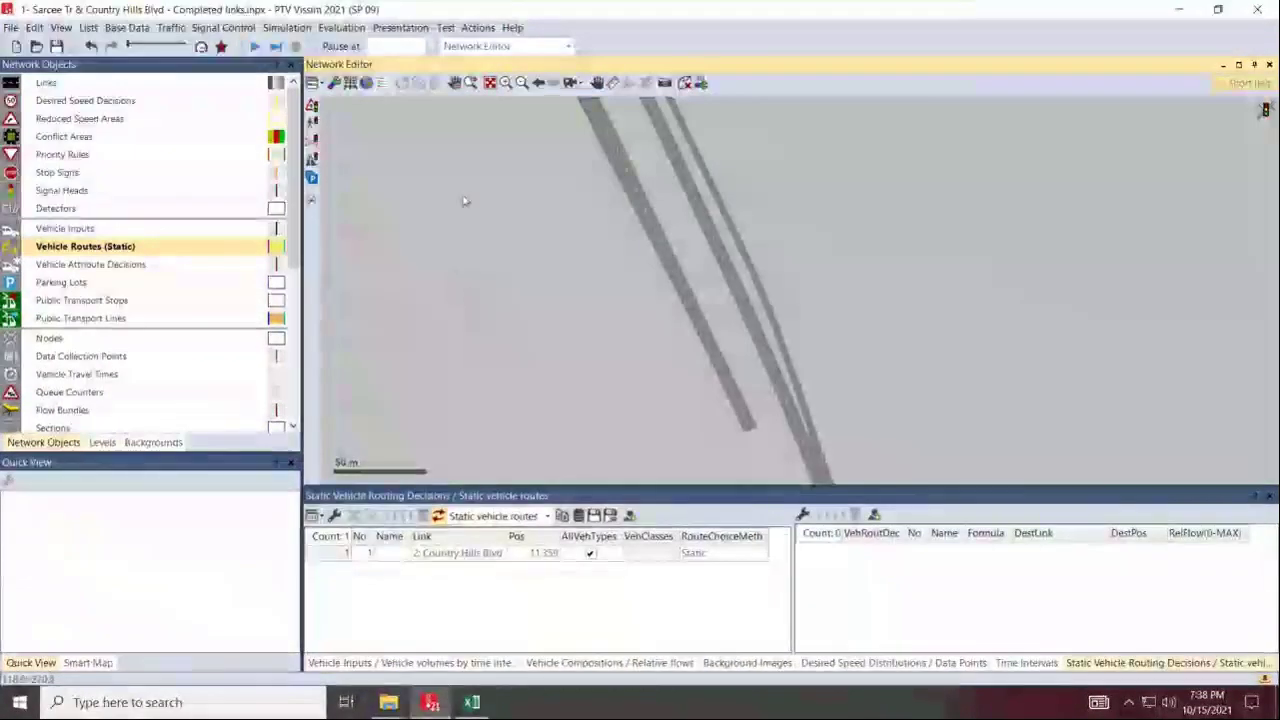
left_click_drag(356, 142, 880, 414)
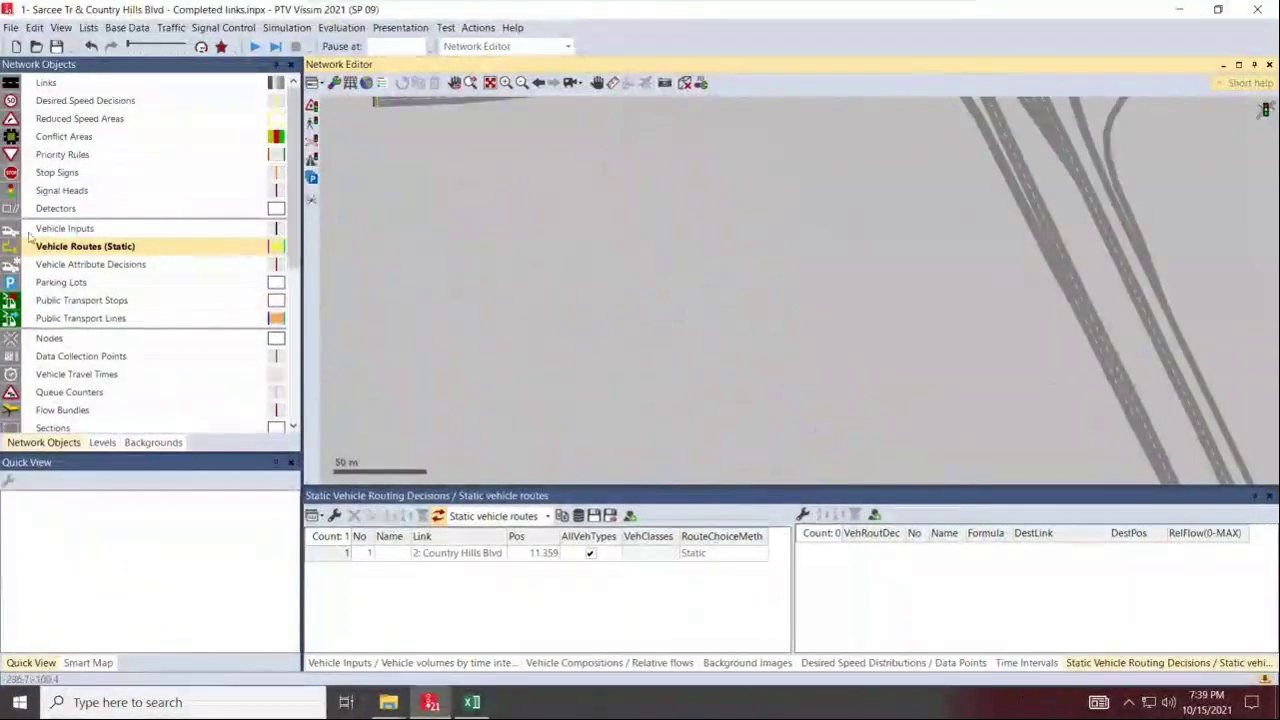
left_click_drag(606, 157, 950, 491)
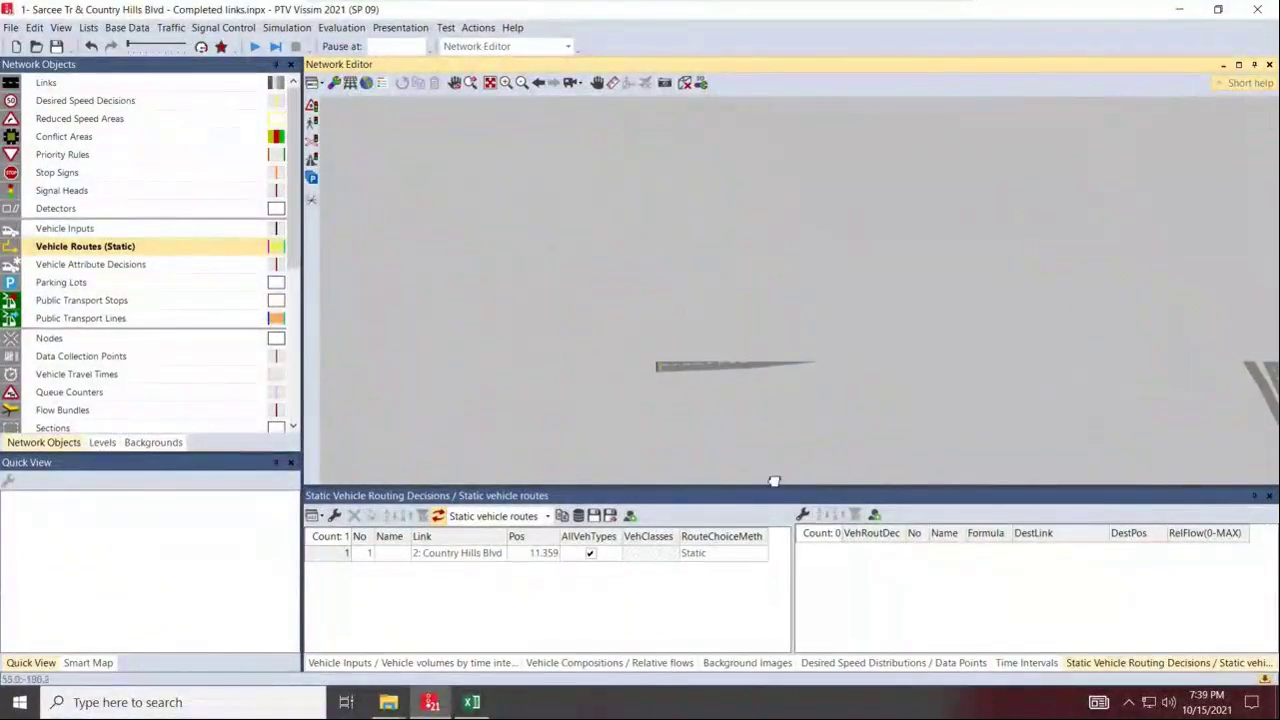
left_click(337, 557)
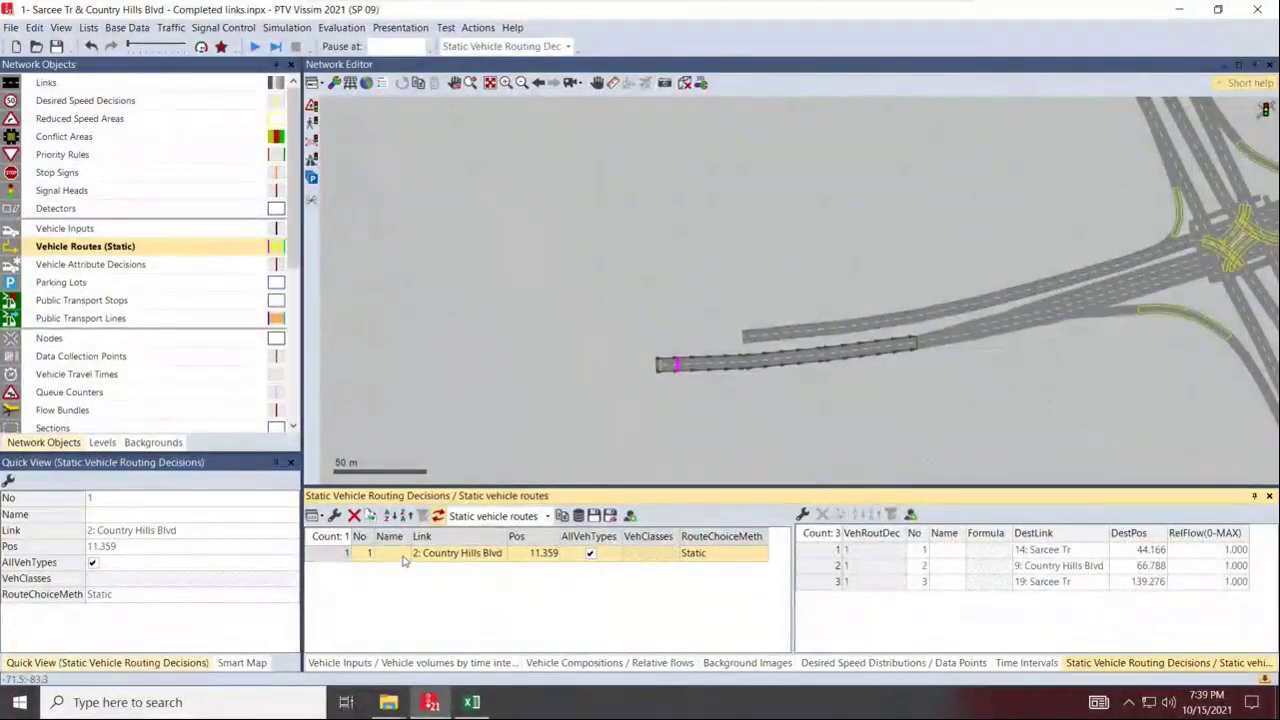
left_click(64, 250)
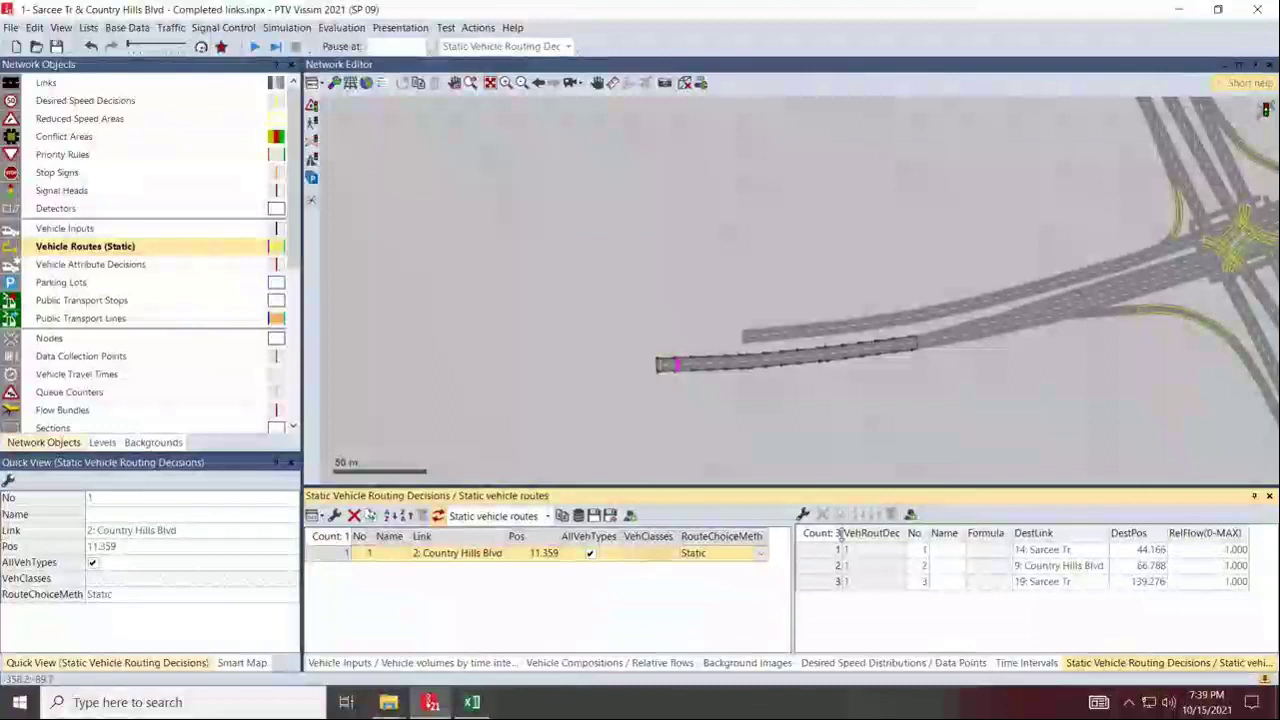
Select the left-turn route to link 14 Sarcee Tr and add intermediate points on both sides of and on its single-lane connector.
left_click(814, 557)
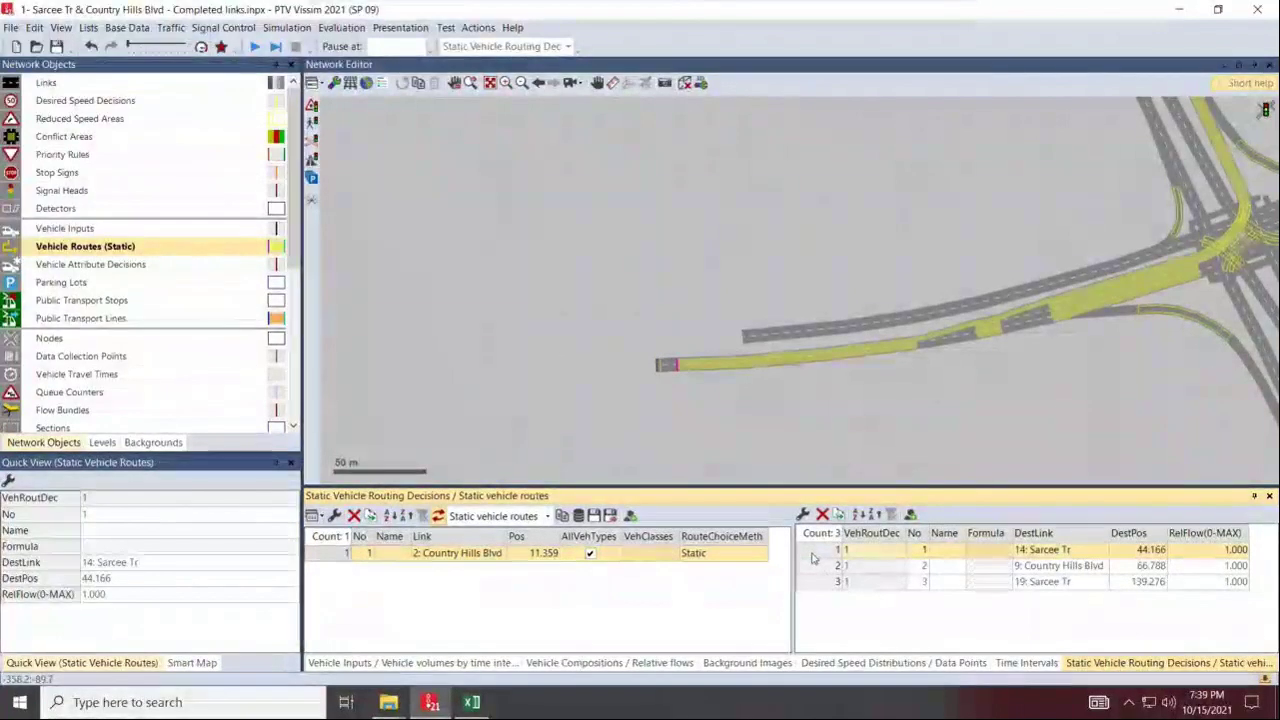
left_click_drag(972, 360, 530, 410)
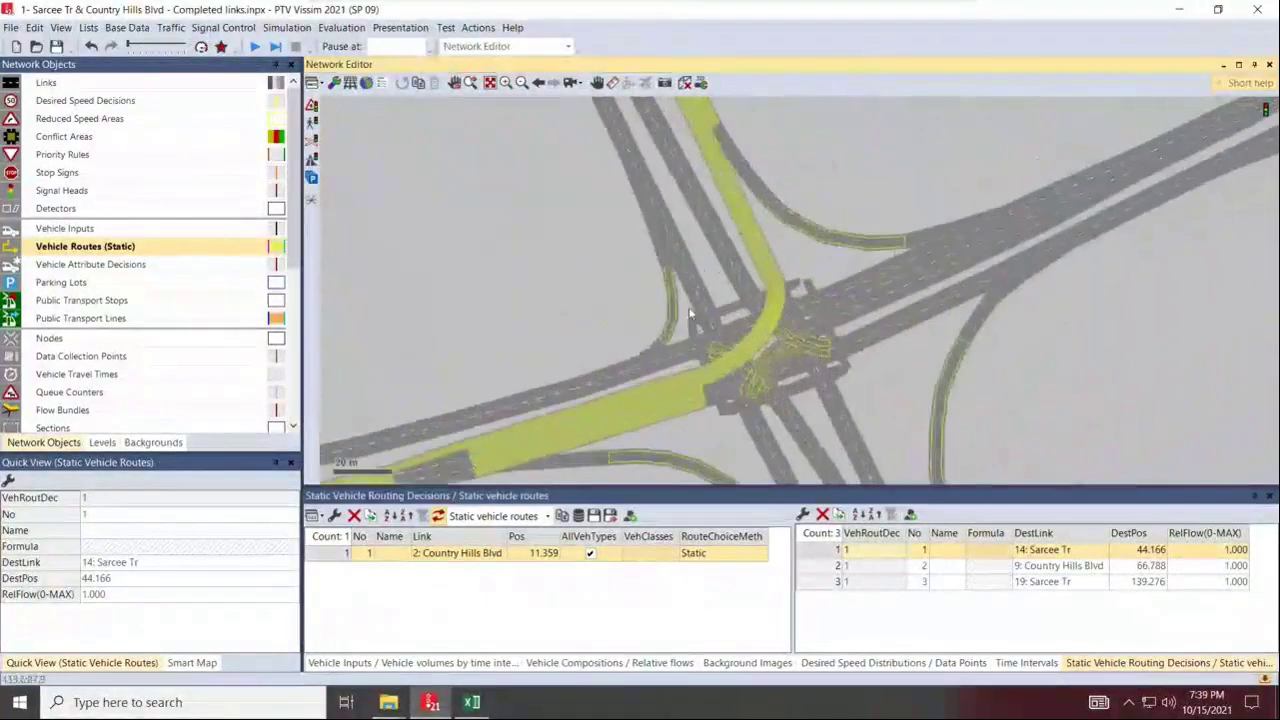
scroll(955, 468, "up", 5)
left_click_drag(955, 468, 955, 482)
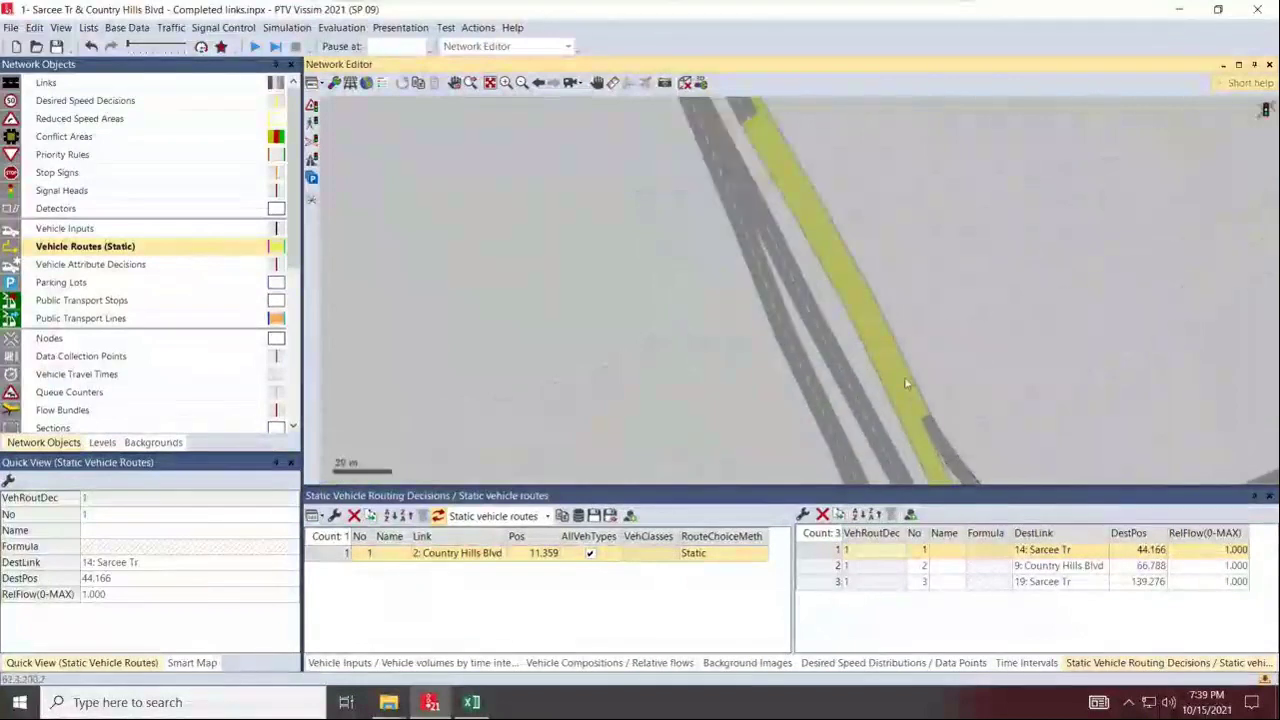
left_click_drag(764, 117, 877, 405)
scroll(866, 421, "up", 2)
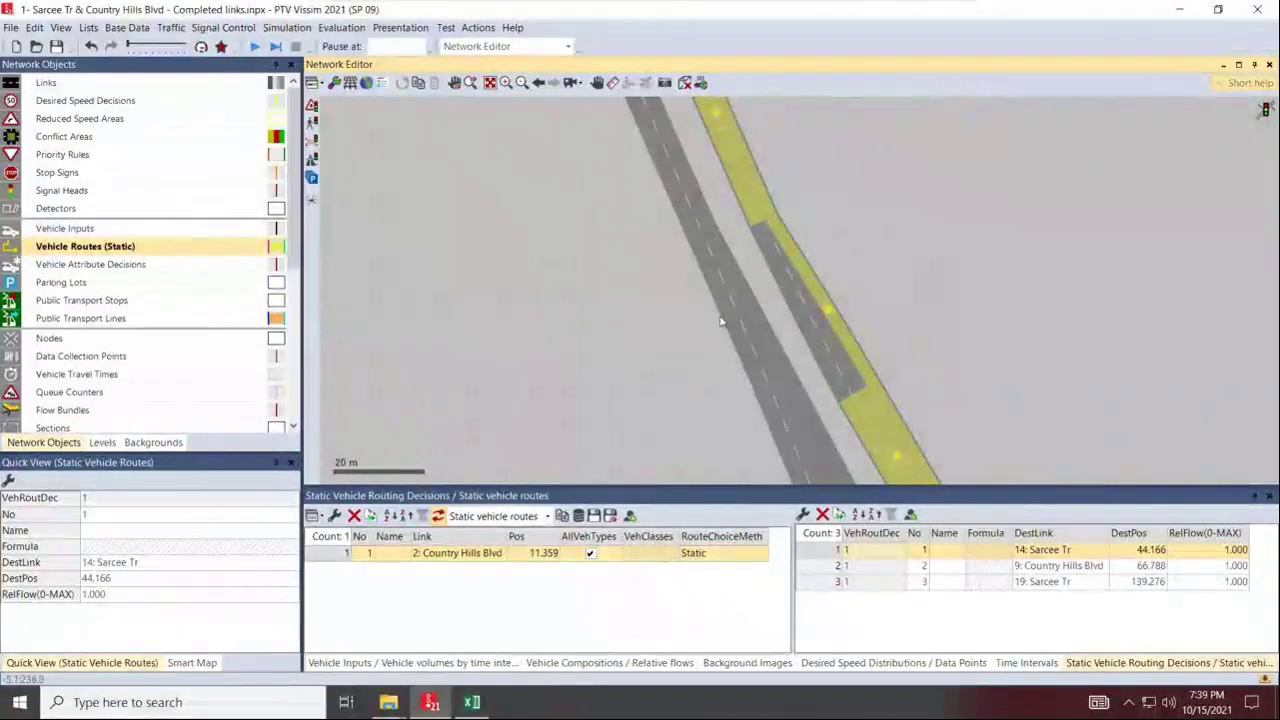
Reroute the left-turn route onto the adjacent two-lane connector just before its destination link 14 Sarcee Tr.
scroll(757, 391, "down", 3)
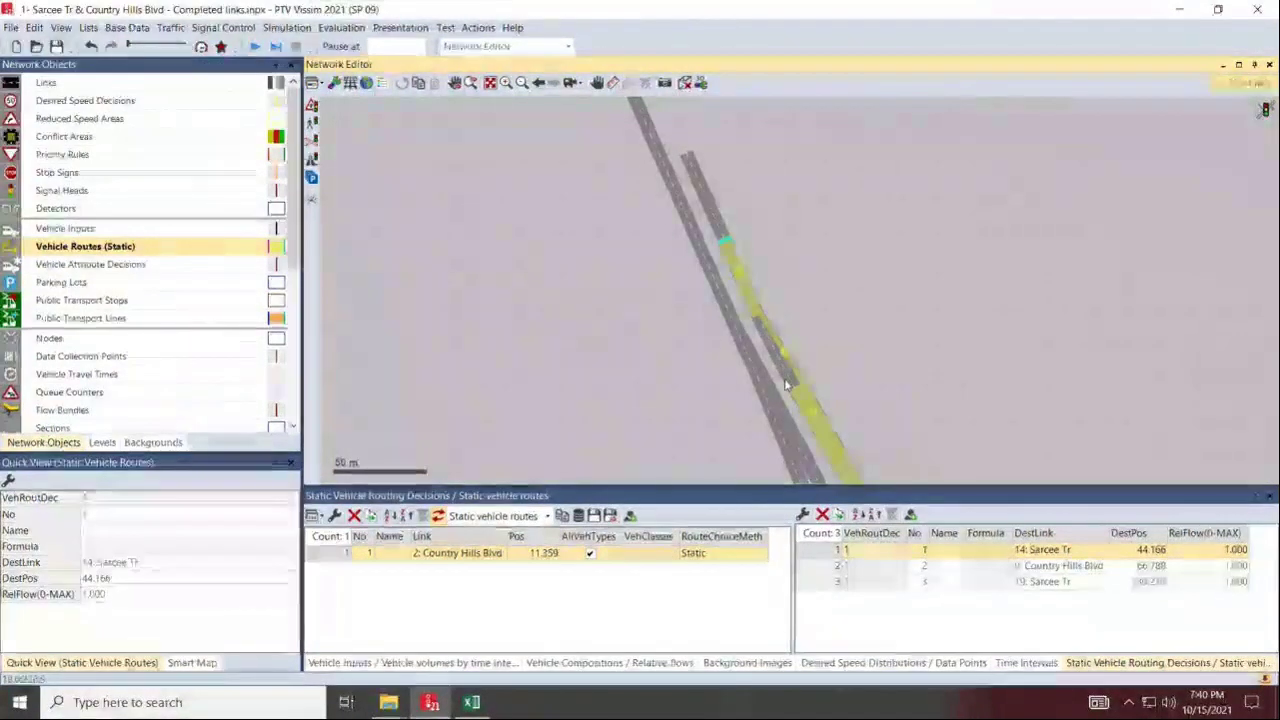
scroll(790, 363, "up", 3)
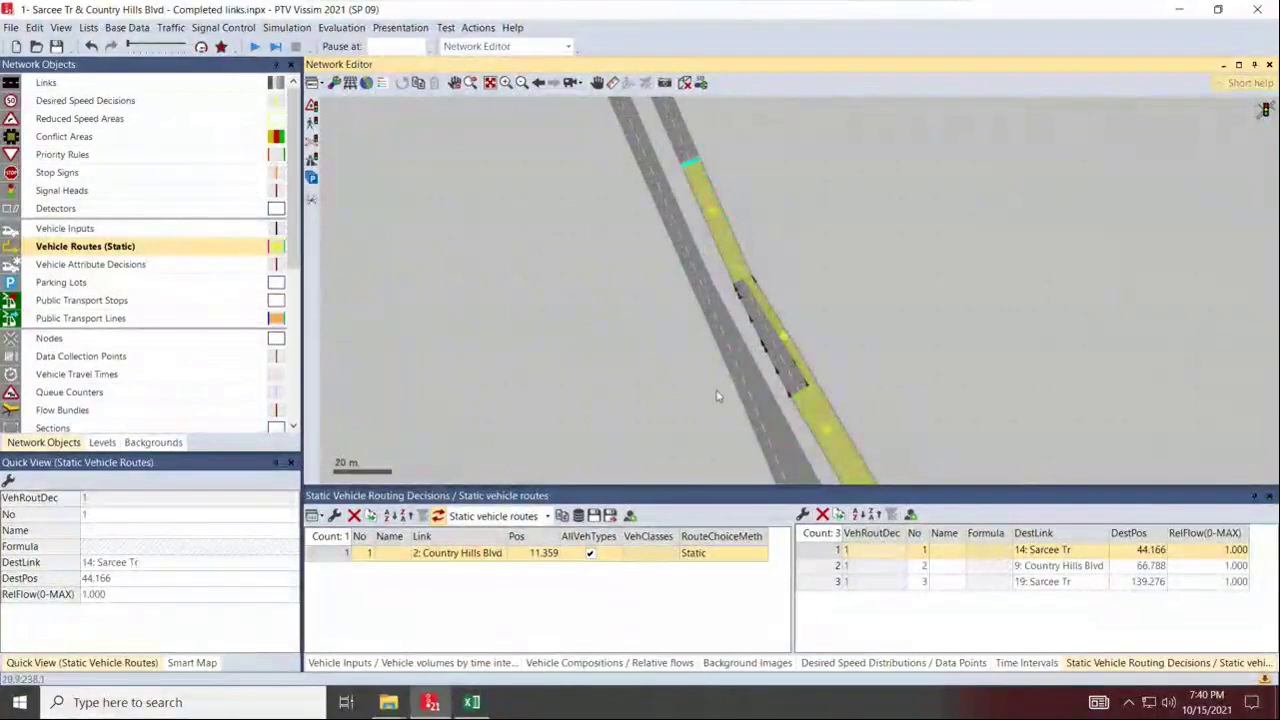
scroll(747, 281, "down", 3)
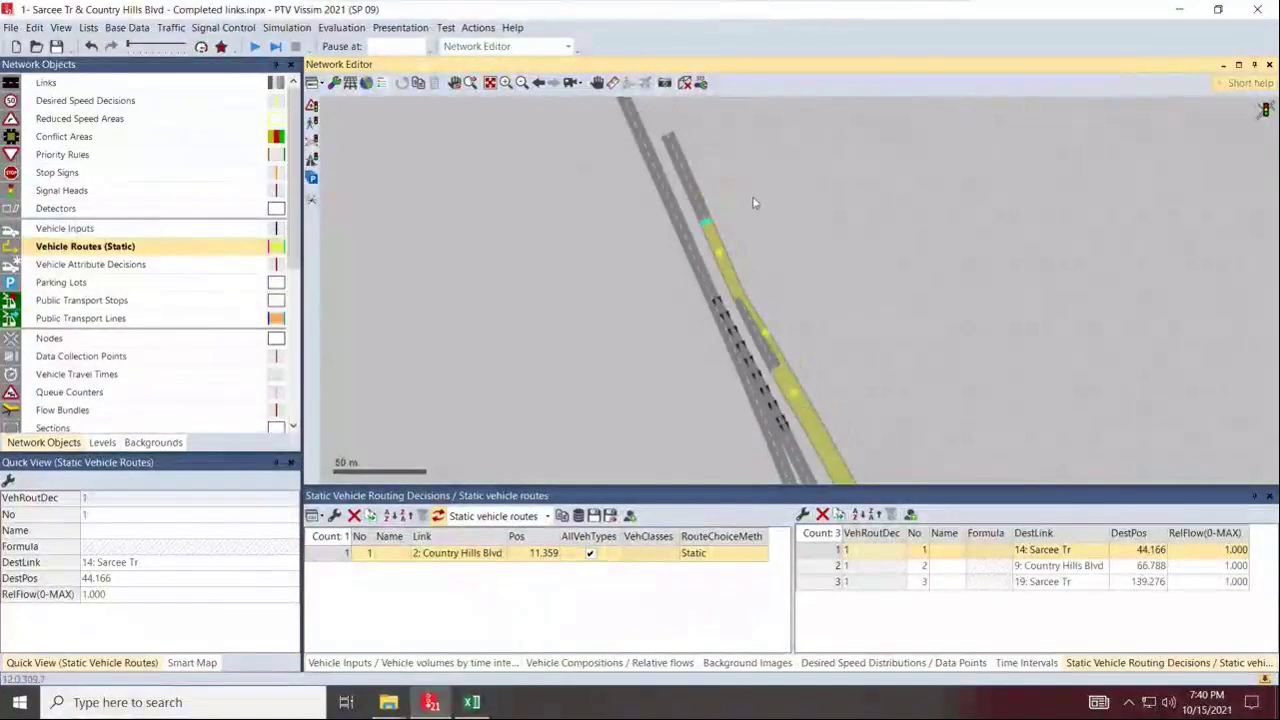
left_click_drag(753, 203, 762, 152)
left_click_drag(623, 417, 780, 120)
left_click_drag(677, 361, 769, 123)
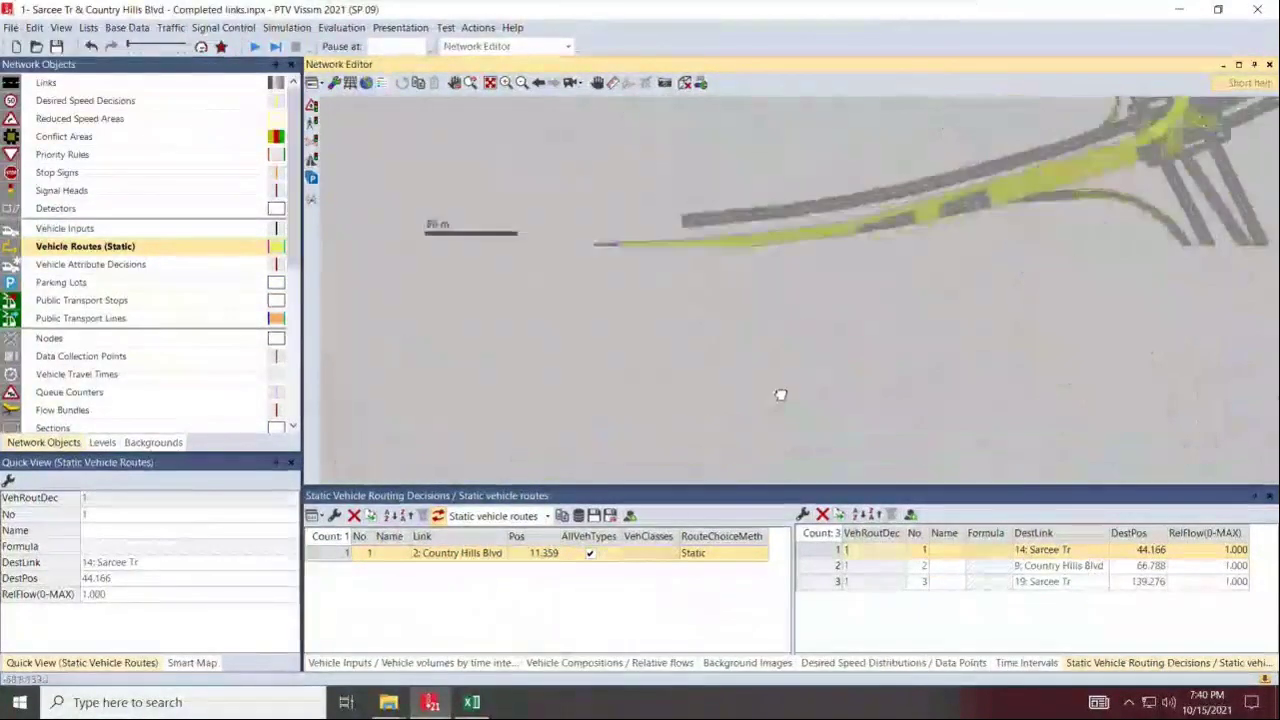
left_click_drag(848, 326, 530, 520)
left_click_drag(640, 130, 721, 470)
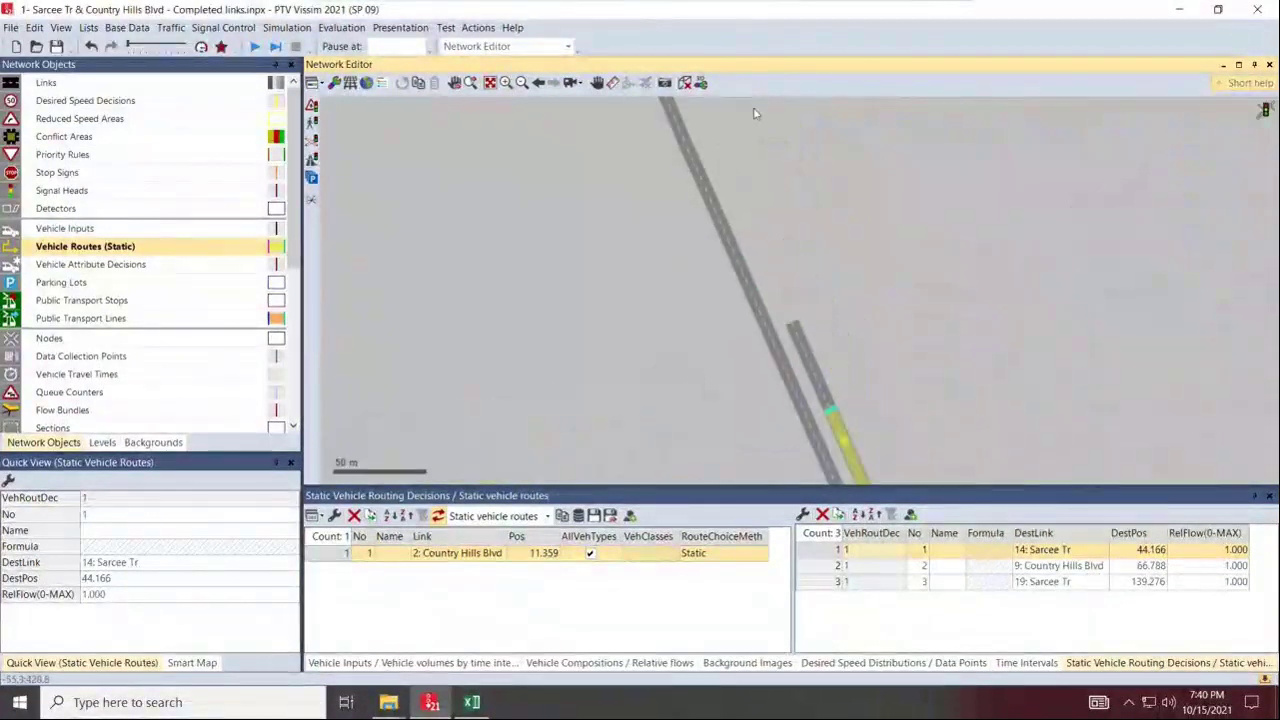
left_click_drag(910, 356, 814, 203)
scroll(802, 411, "up", 2)
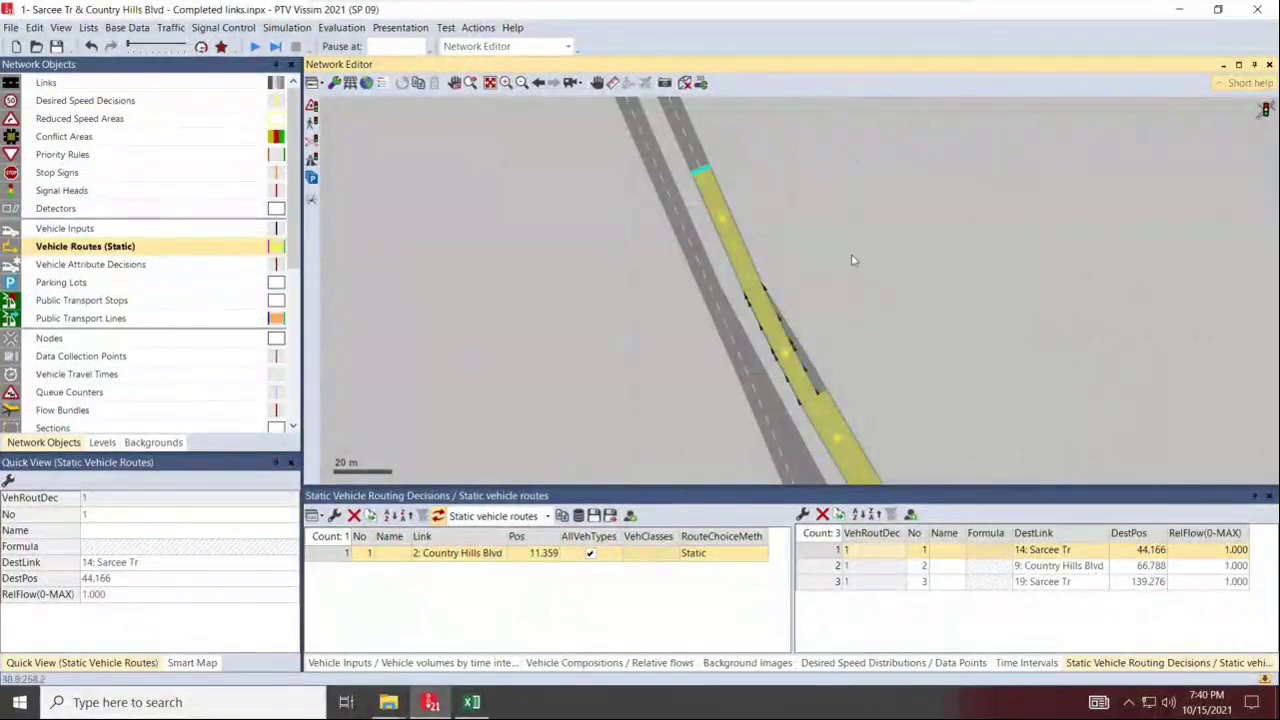
scroll(643, 223, "down", 6)
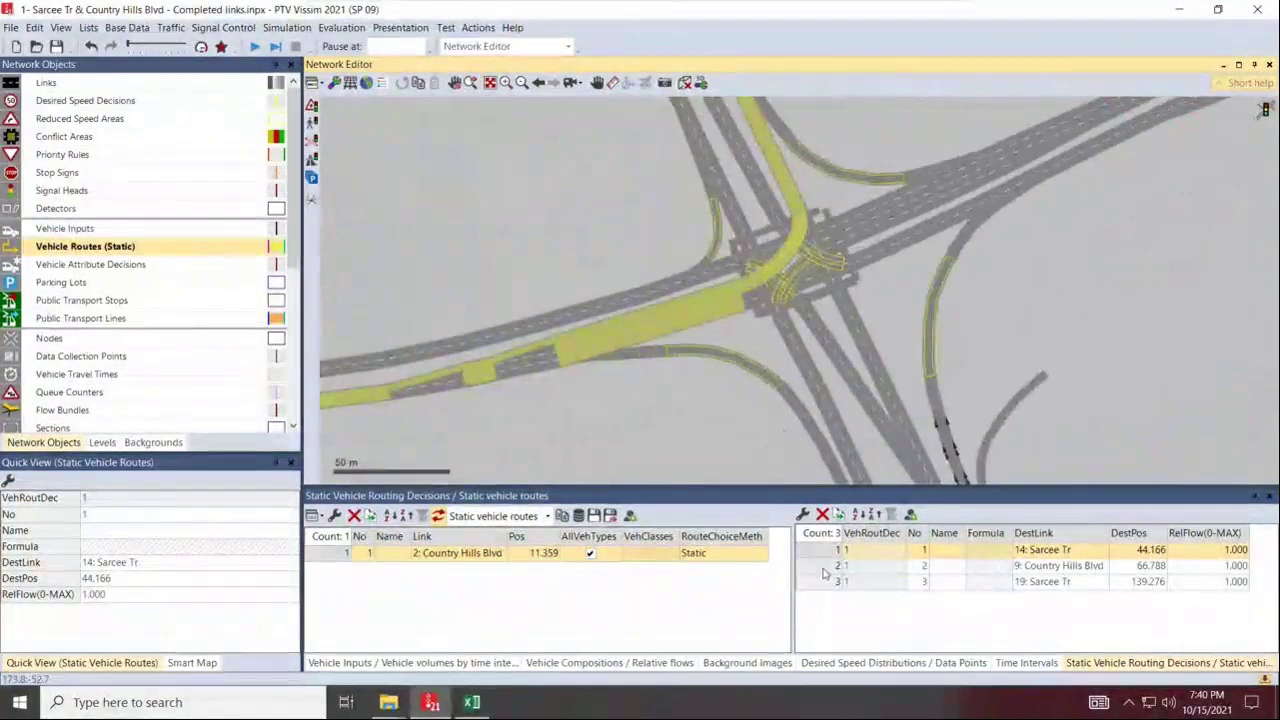
Select the through route to link 9 Country Hills Blvd and reroute it with intermediate points onto the two-lane connector before its destination.
left_click(824, 566)
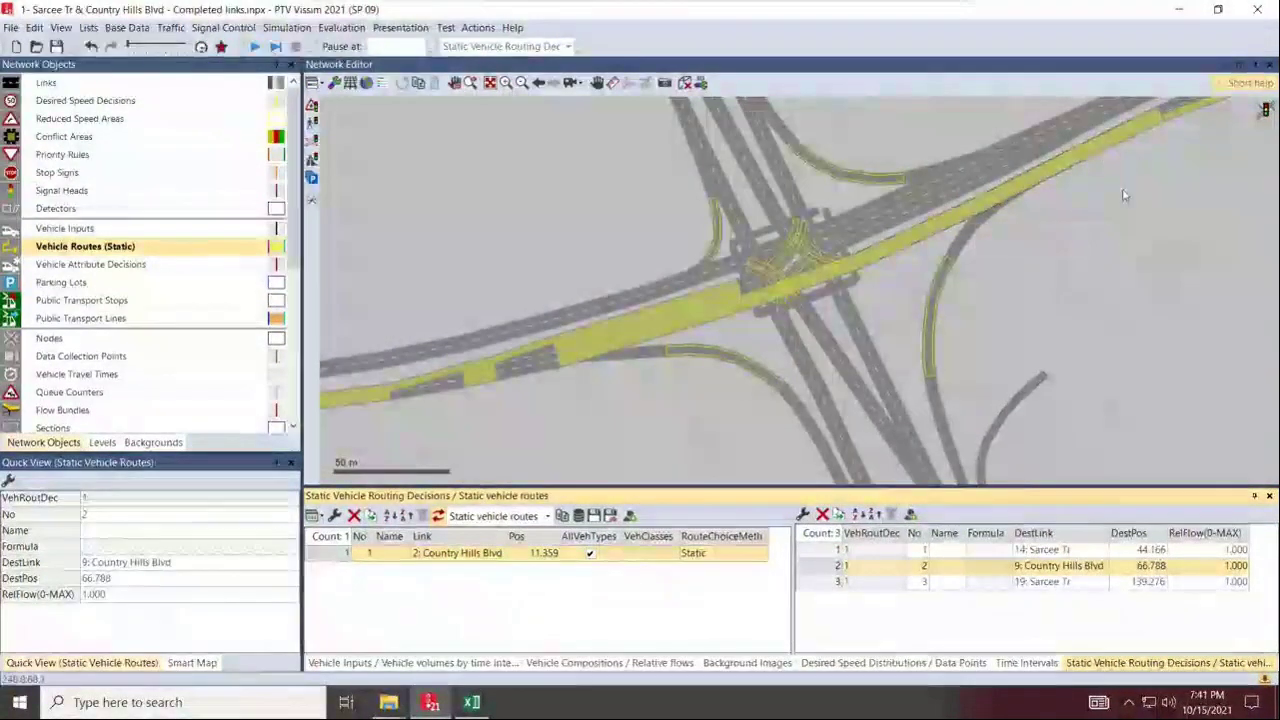
left_click_drag(1137, 205, 716, 375)
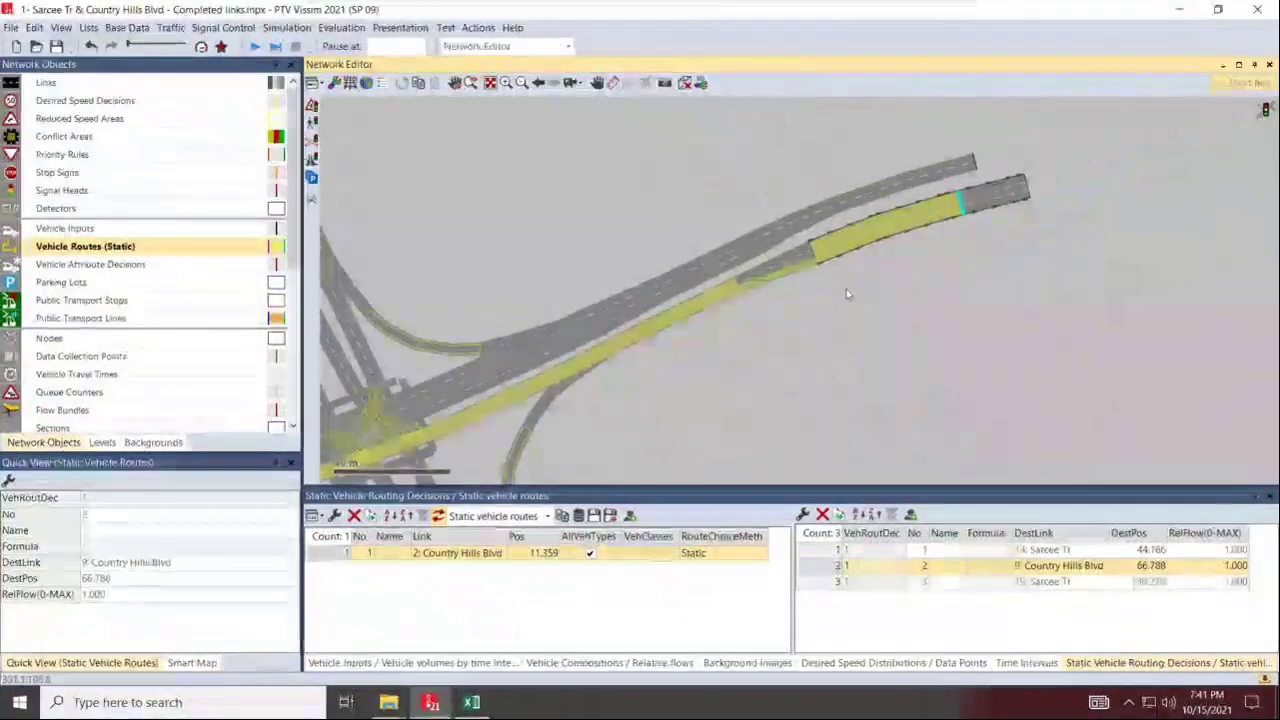
scroll(708, 285, "up", 4)
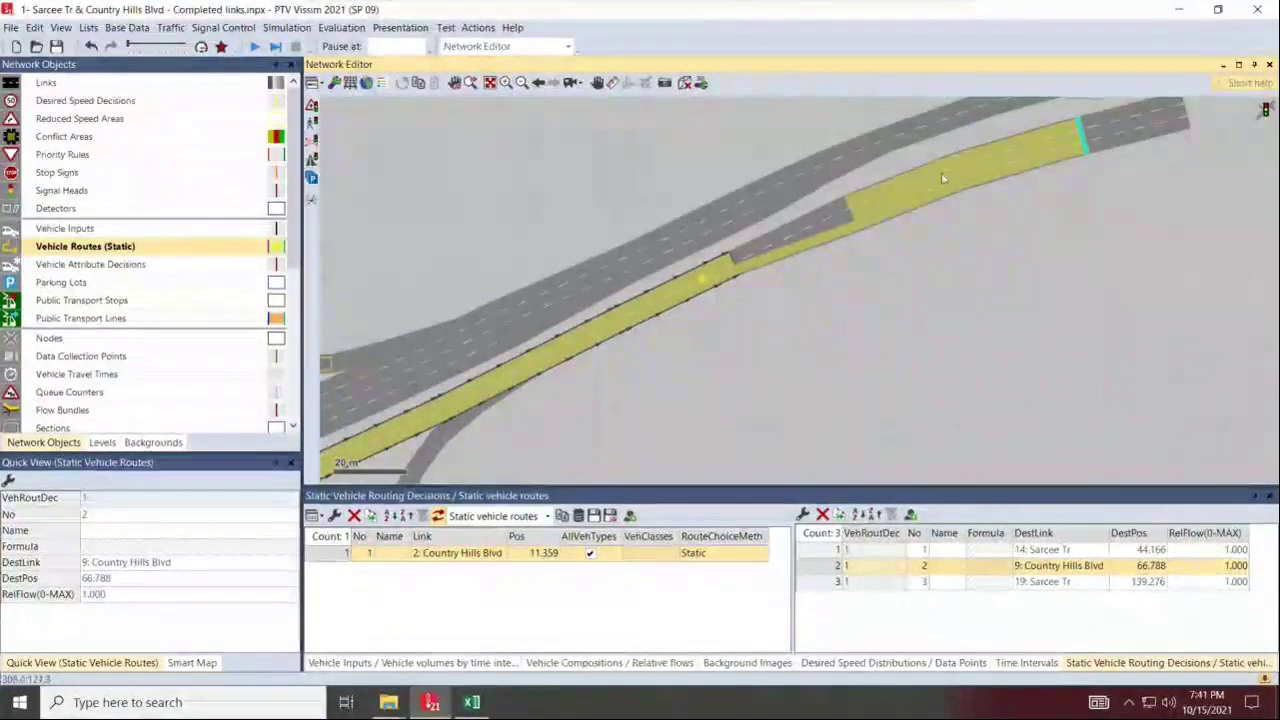
left_click(985, 165)
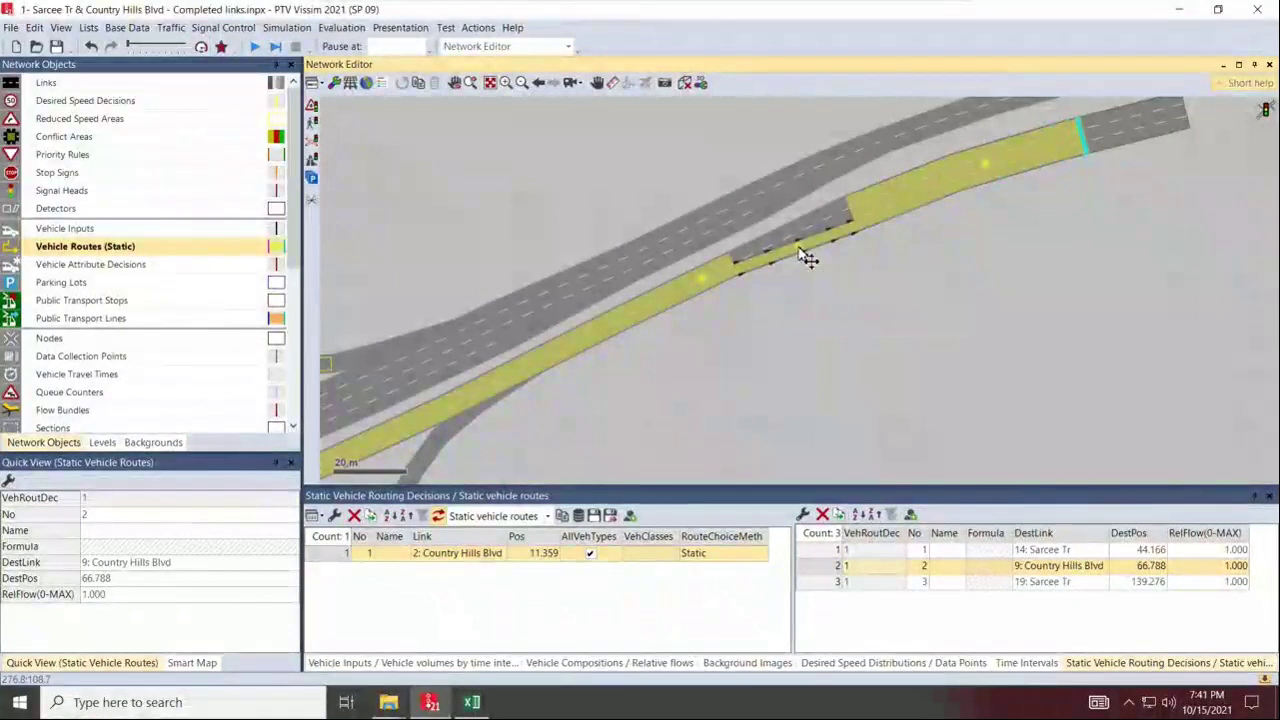
scroll(1000, 200, "down", 3)
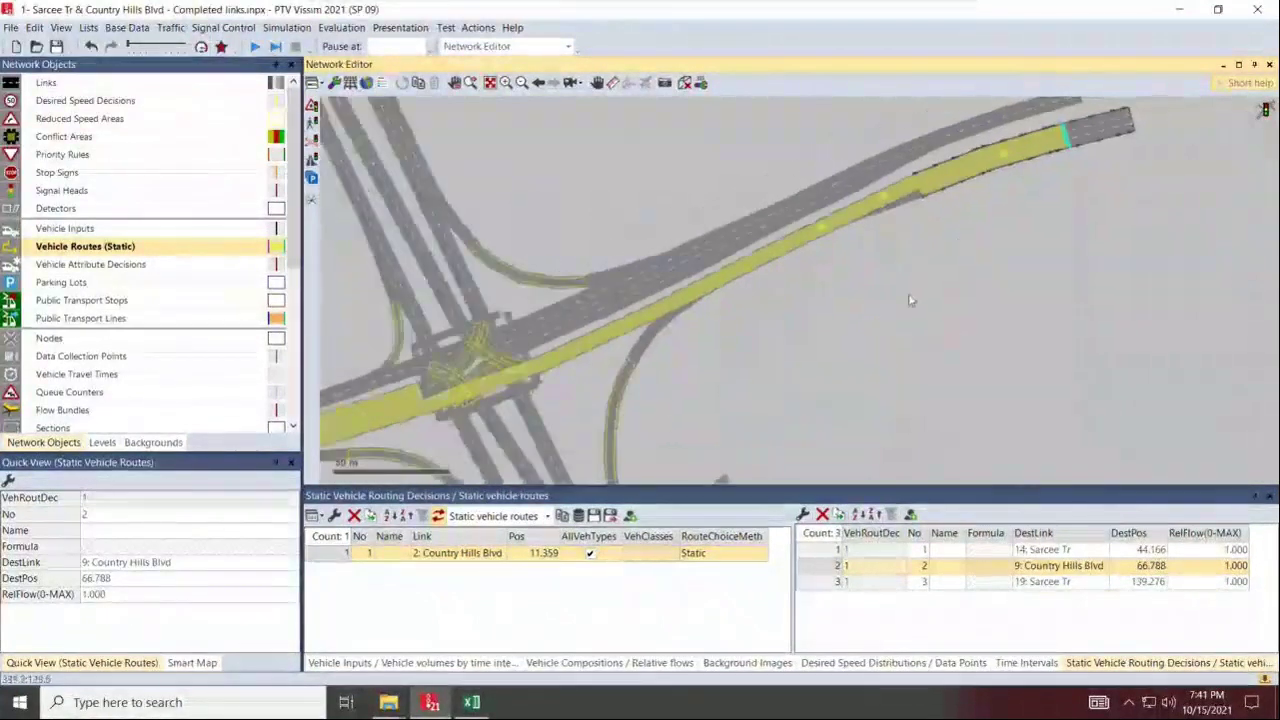
scroll(910, 300, "down", 2)
scroll(533, 443, "down", 2)
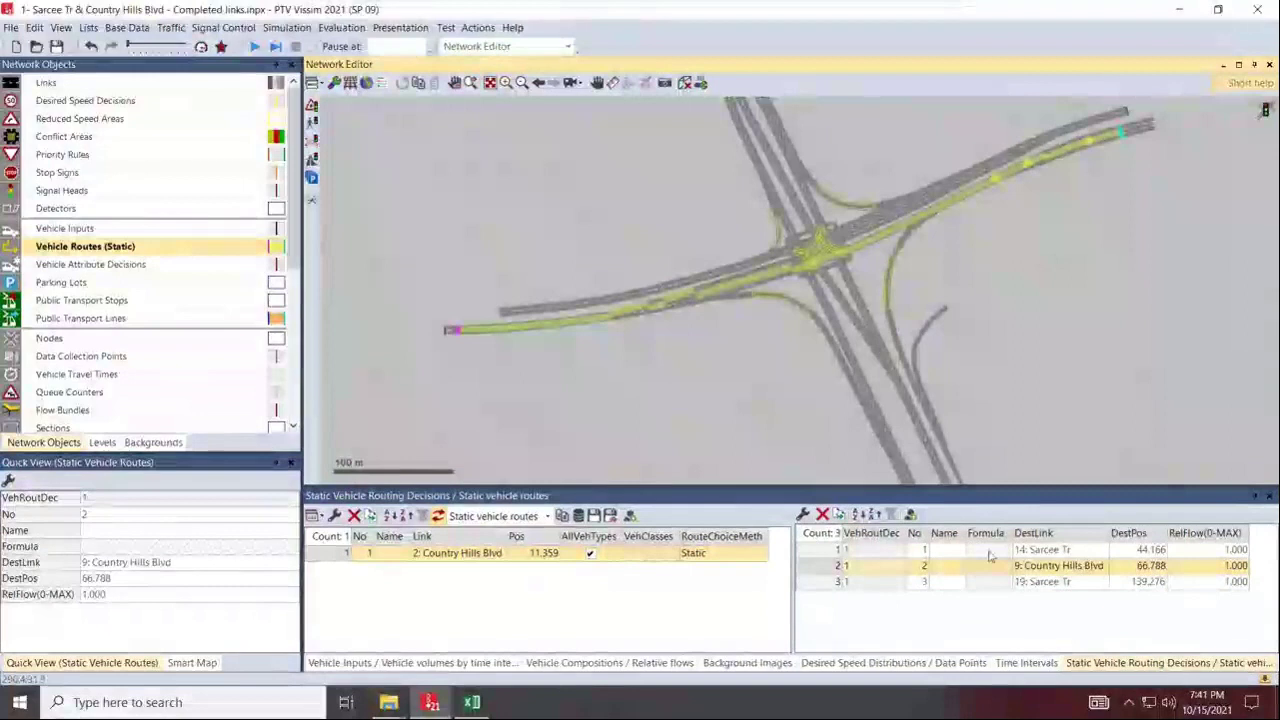
Select the right-turn route to link 19 Sarcee Tr and reroute it with intermediate points onto the two-lane connector beside its current one.
left_click(821, 584)
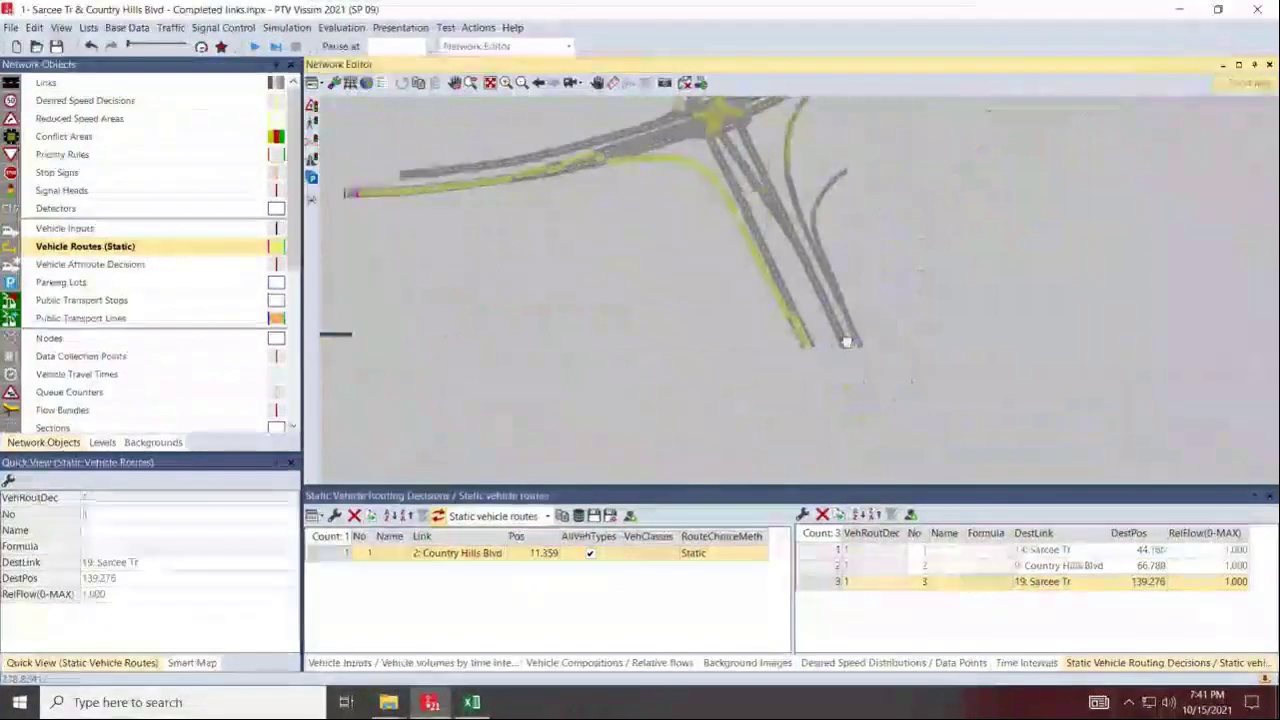
scroll(812, 365, "up", 1)
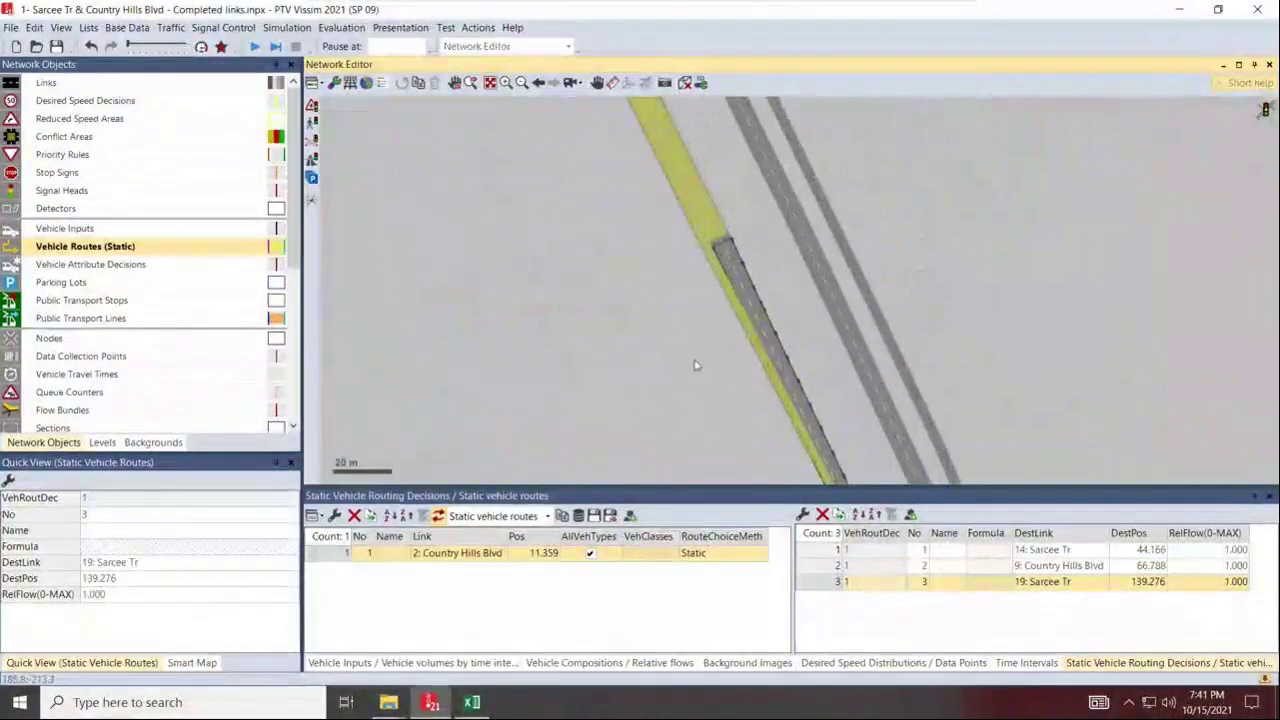
left_click_drag(654, 333, 727, 500)
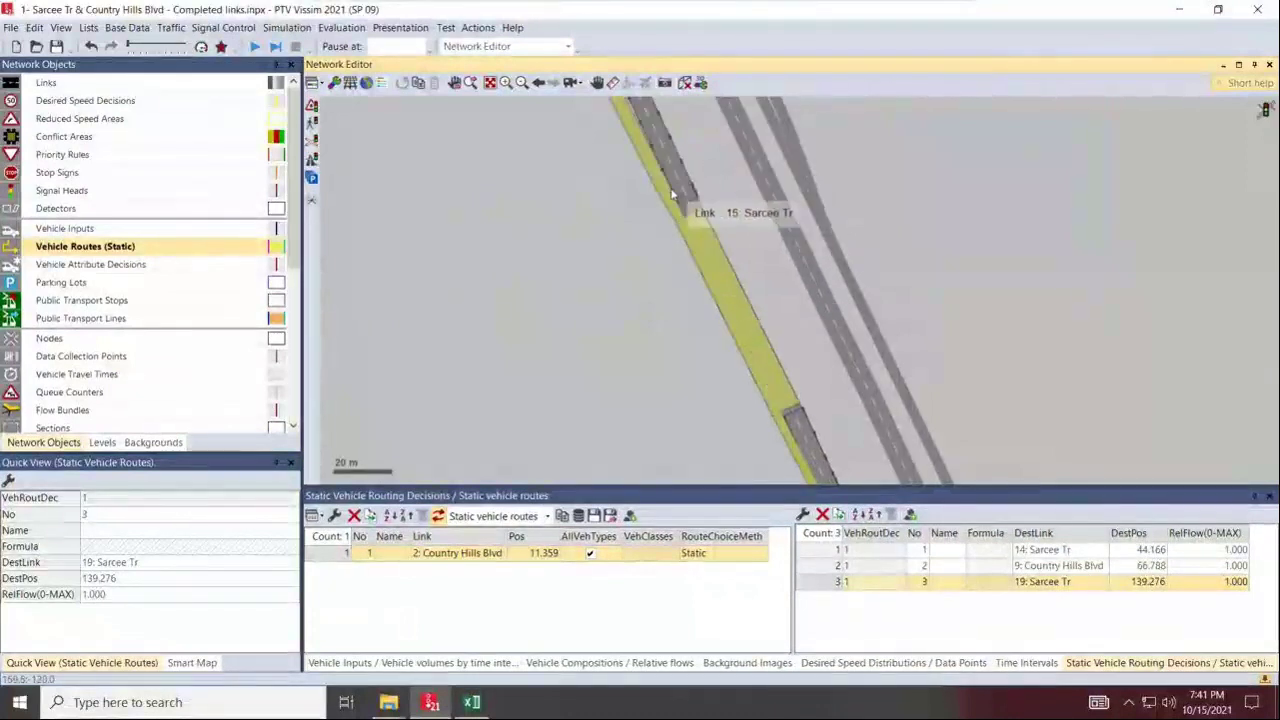
left_click_drag(980, 382, 875, 246)
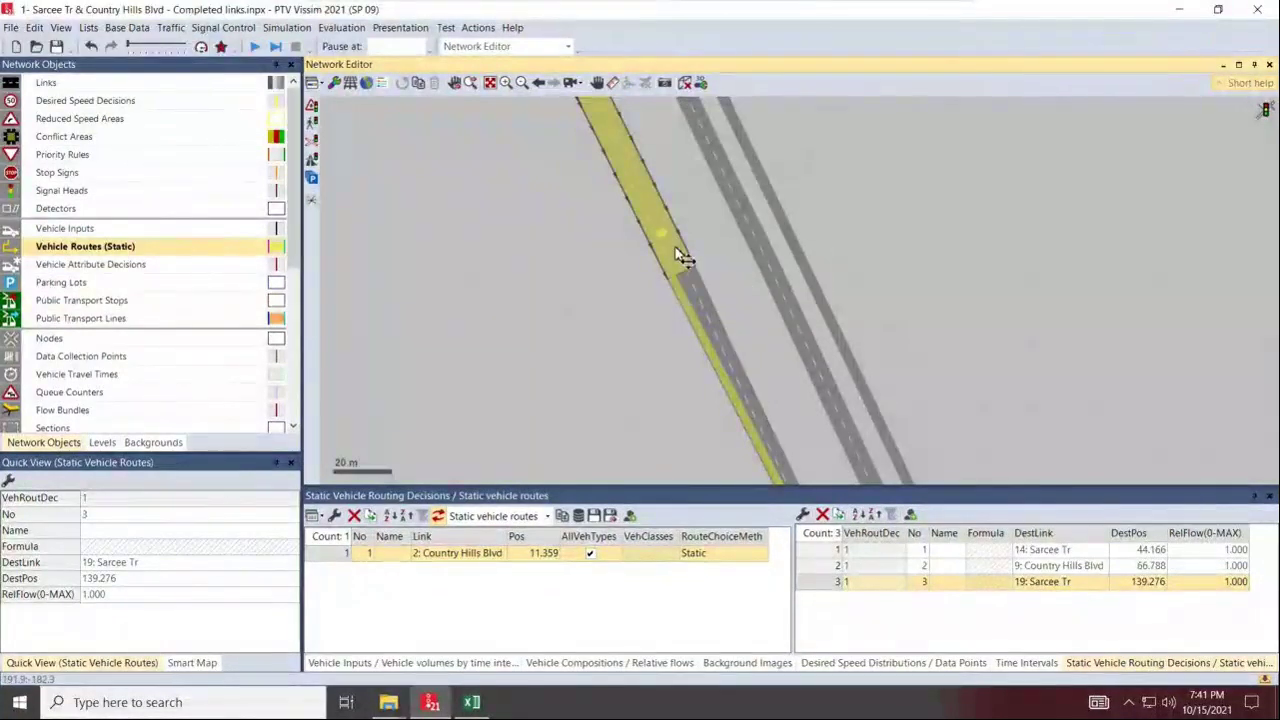
left_click_drag(956, 360, 877, 183)
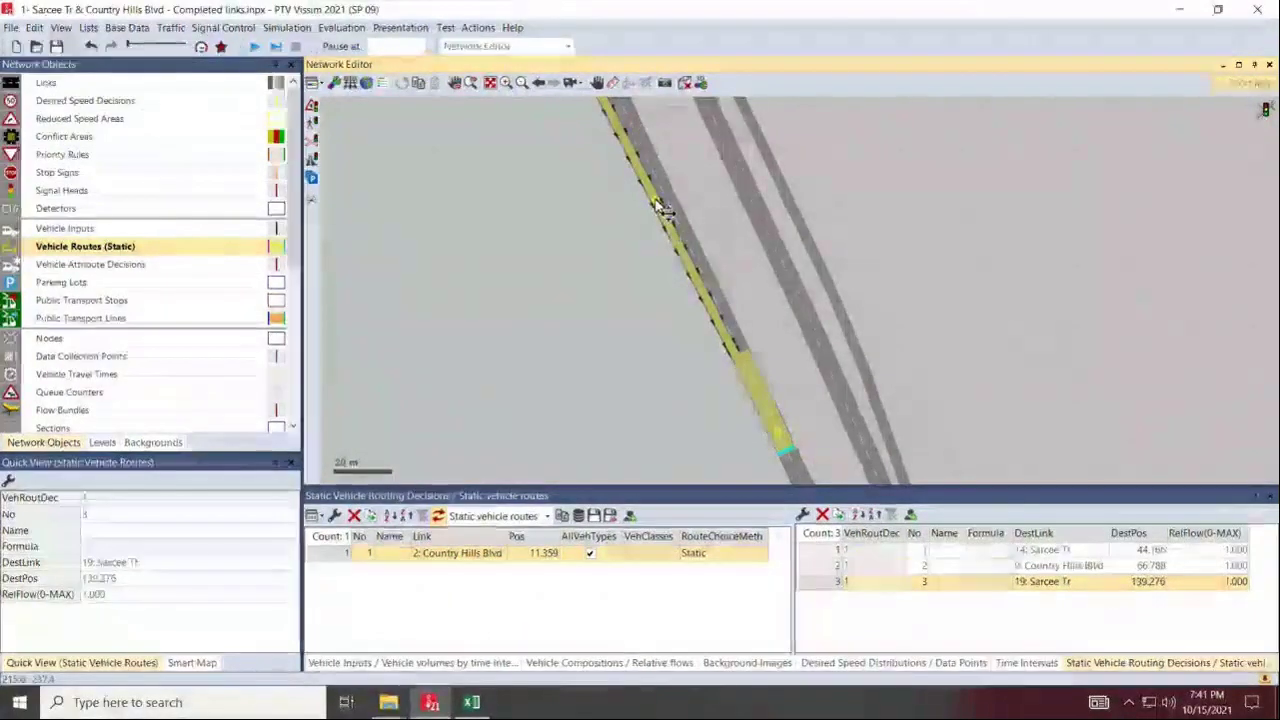
scroll(723, 263, "down", 2)
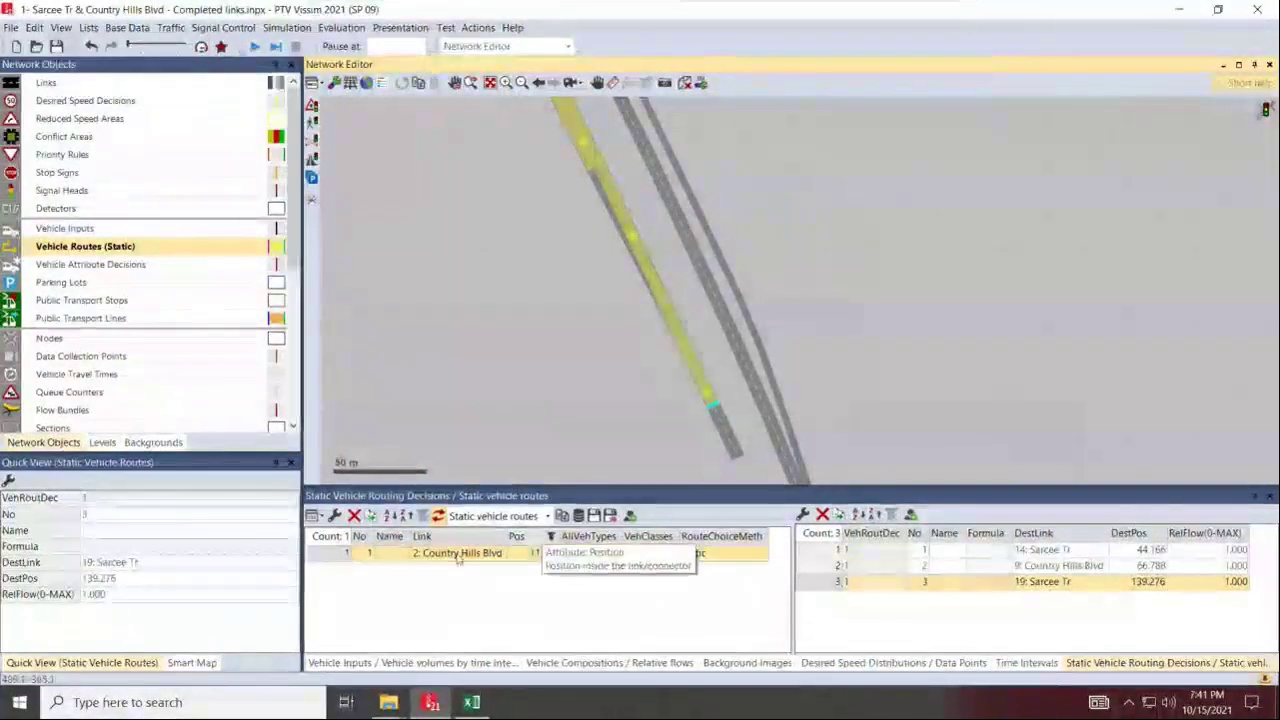
Examine the right-turn route's path at the intersection and the left-turn route's path from the eastbound routing decision.
left_click(408, 556)
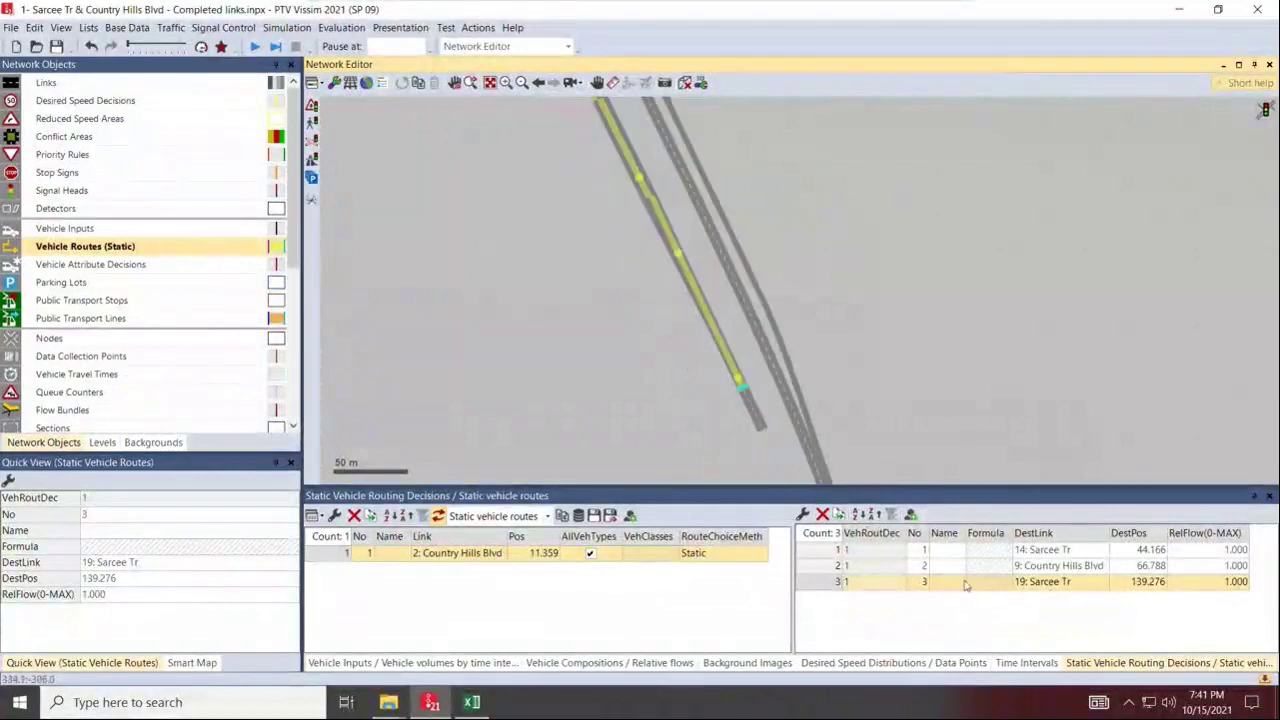
scroll(868, 307, "down", 1)
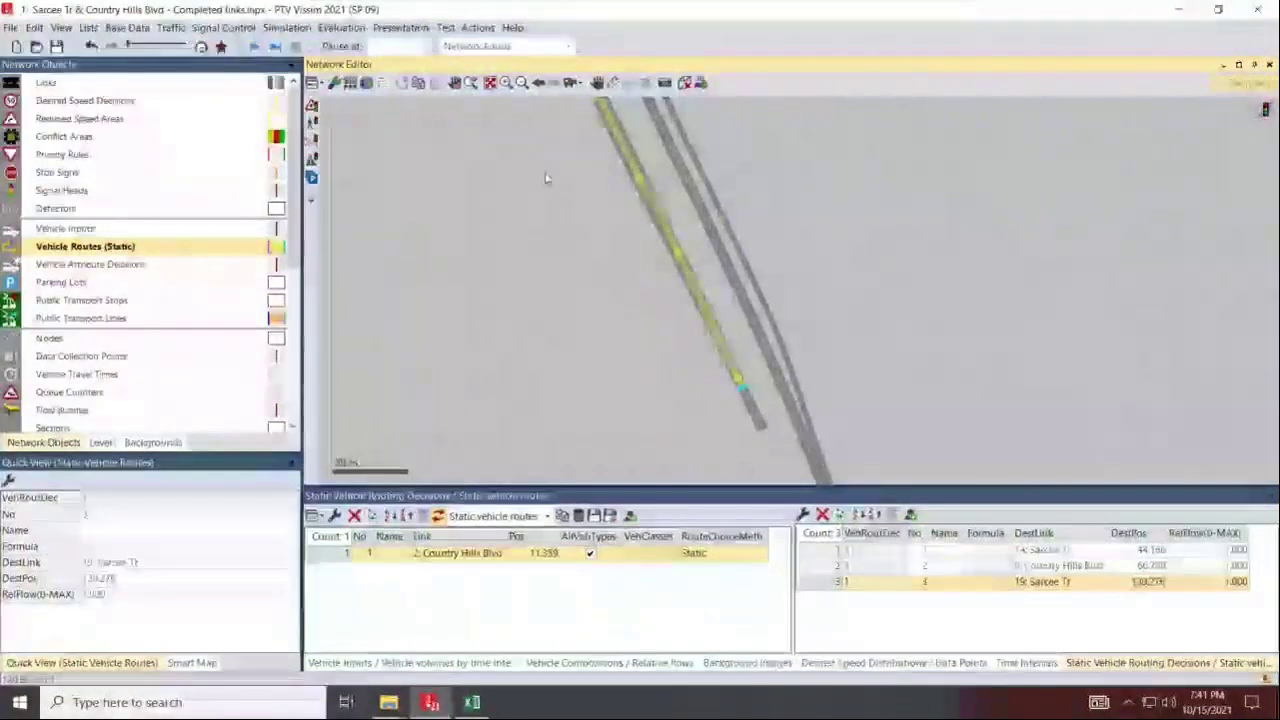
left_click_drag(545, 178, 814, 283)
scroll(814, 283, "up", 2)
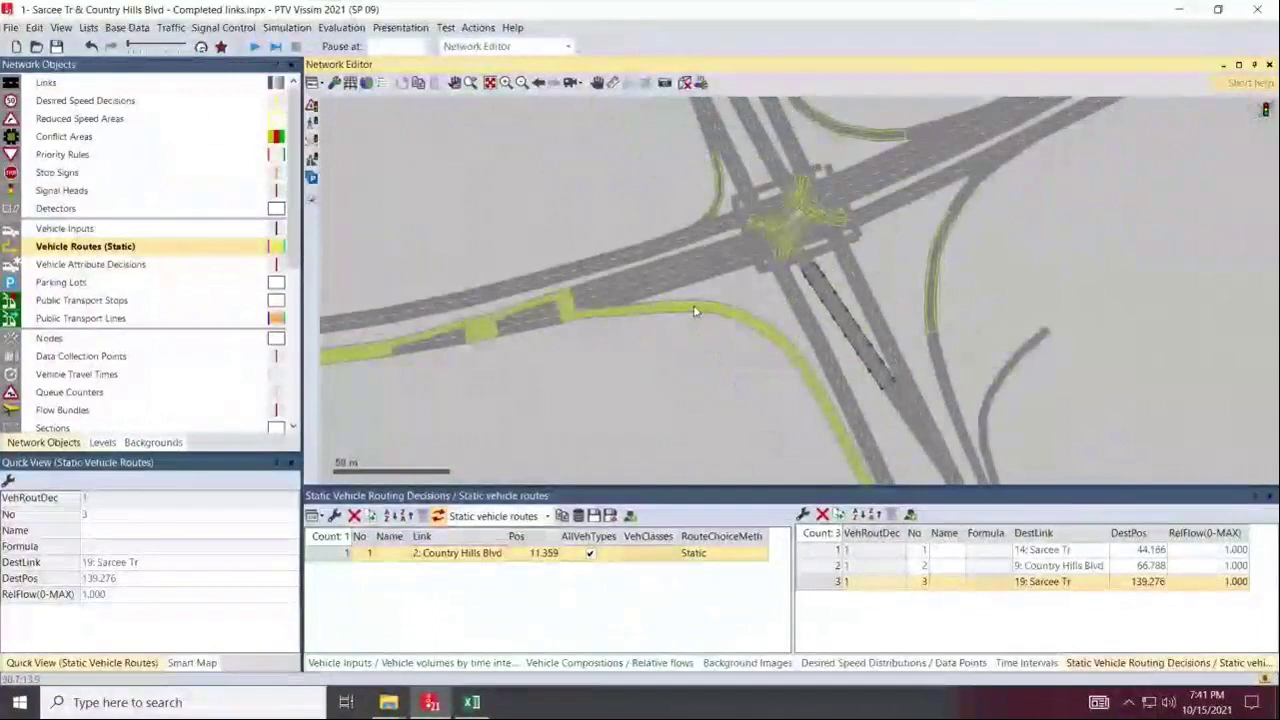
left_click(829, 553)
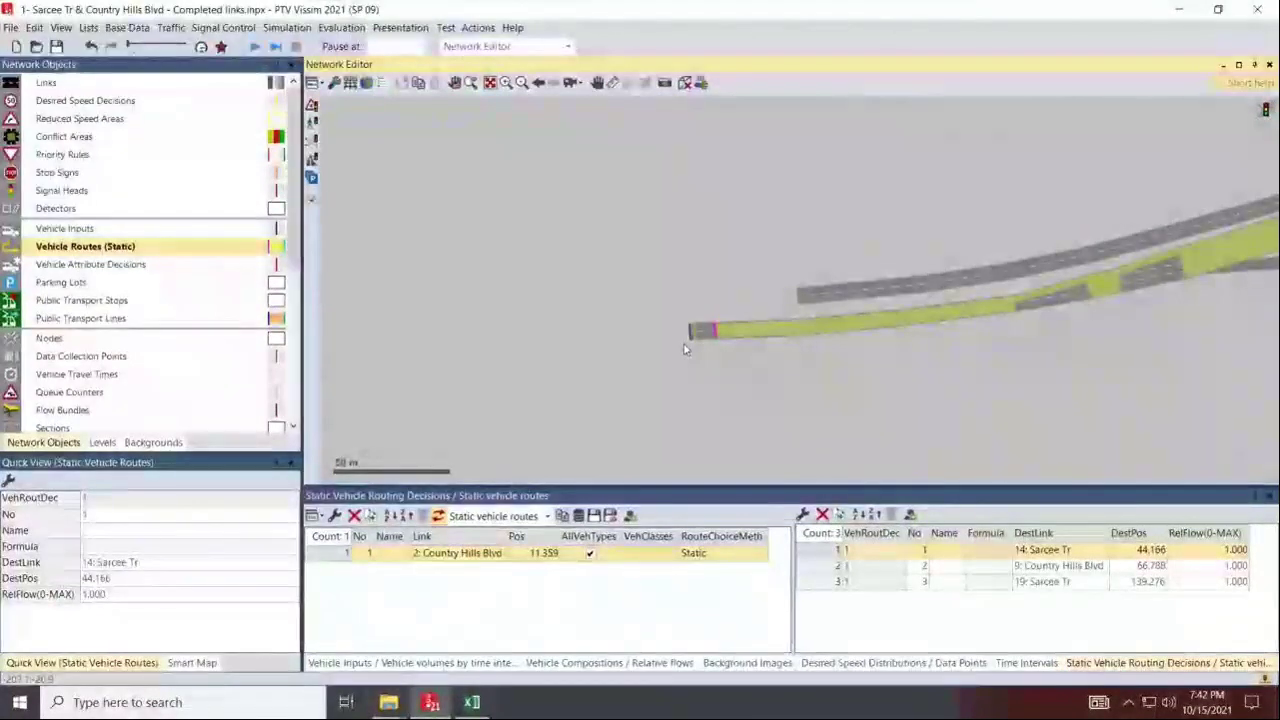
Check the volumes in the Excel traffic volumes summary and set the relative flow of the Vissim route to link 14 Sarcee Tr to 172.
left_click(1195, 549)
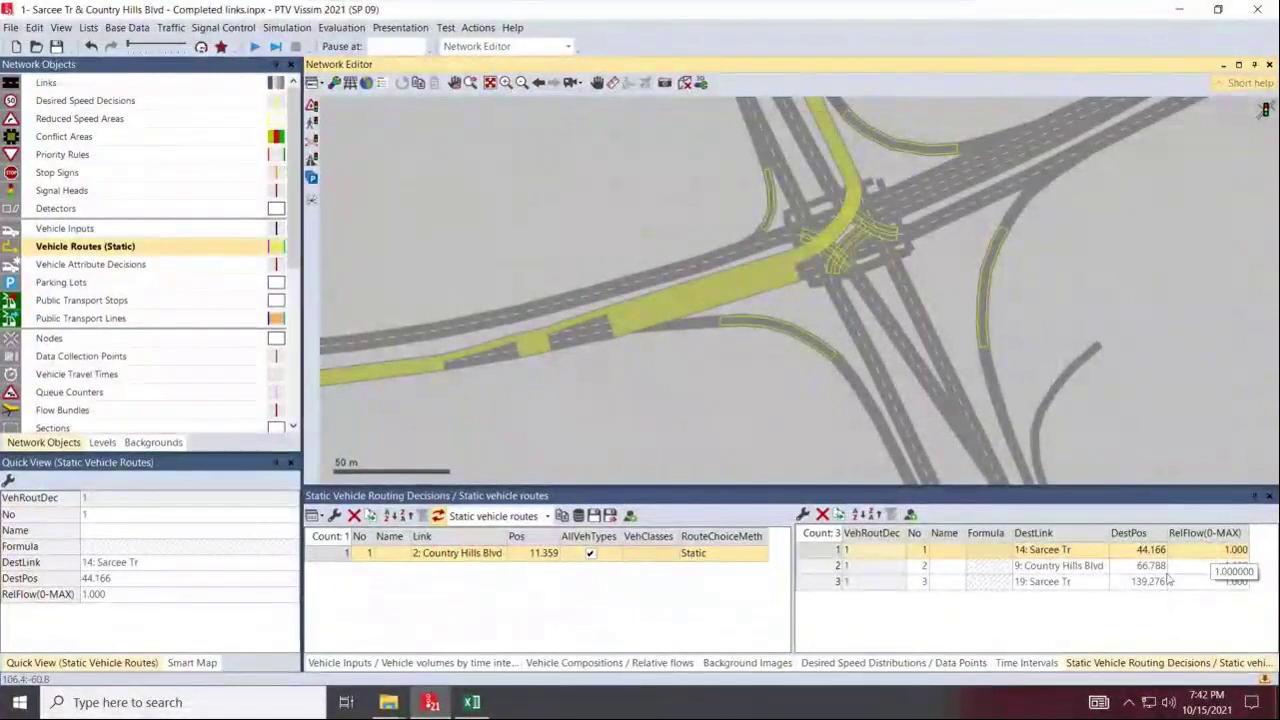
left_click(471, 702)
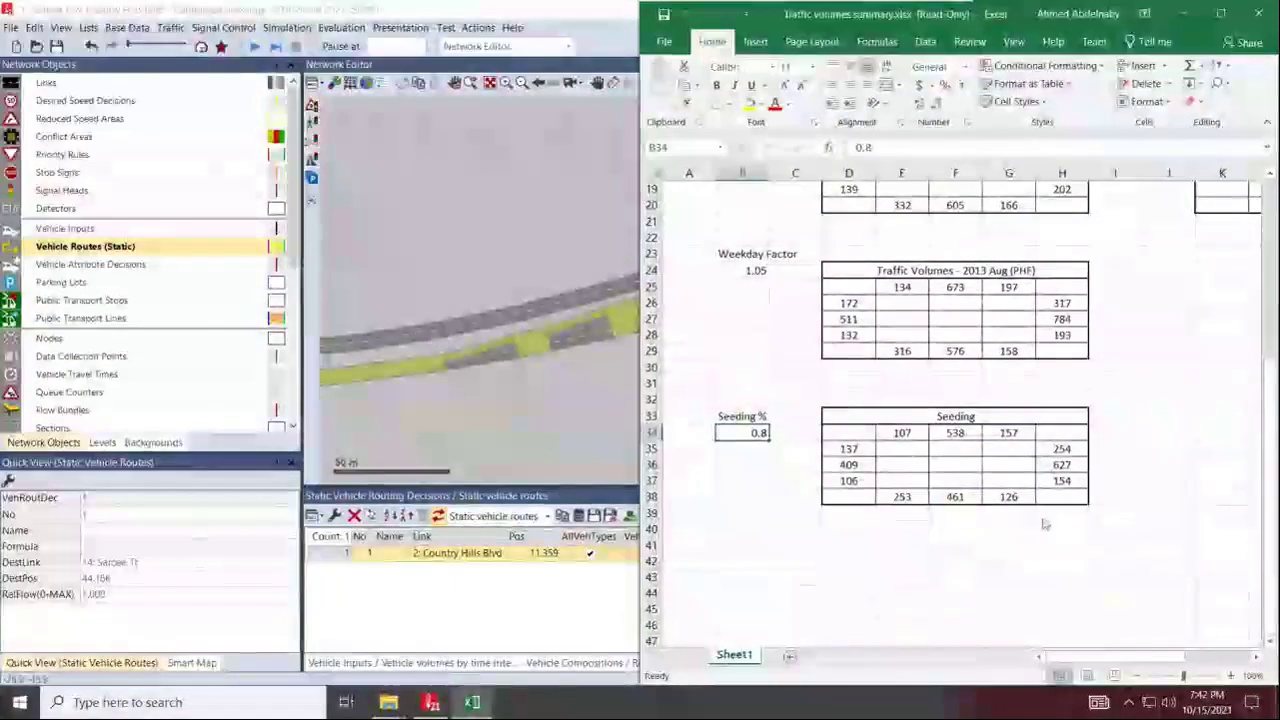
left_click(477, 589)
left_click(346, 553)
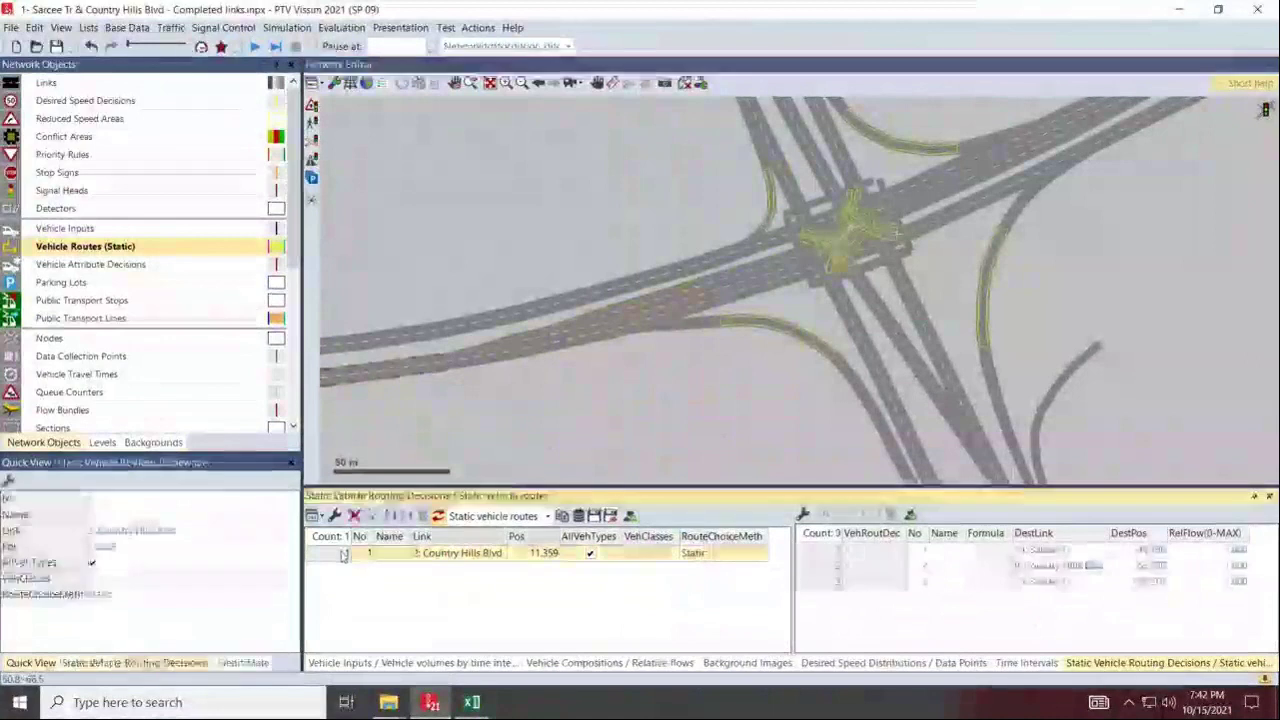
left_click(1210, 550)
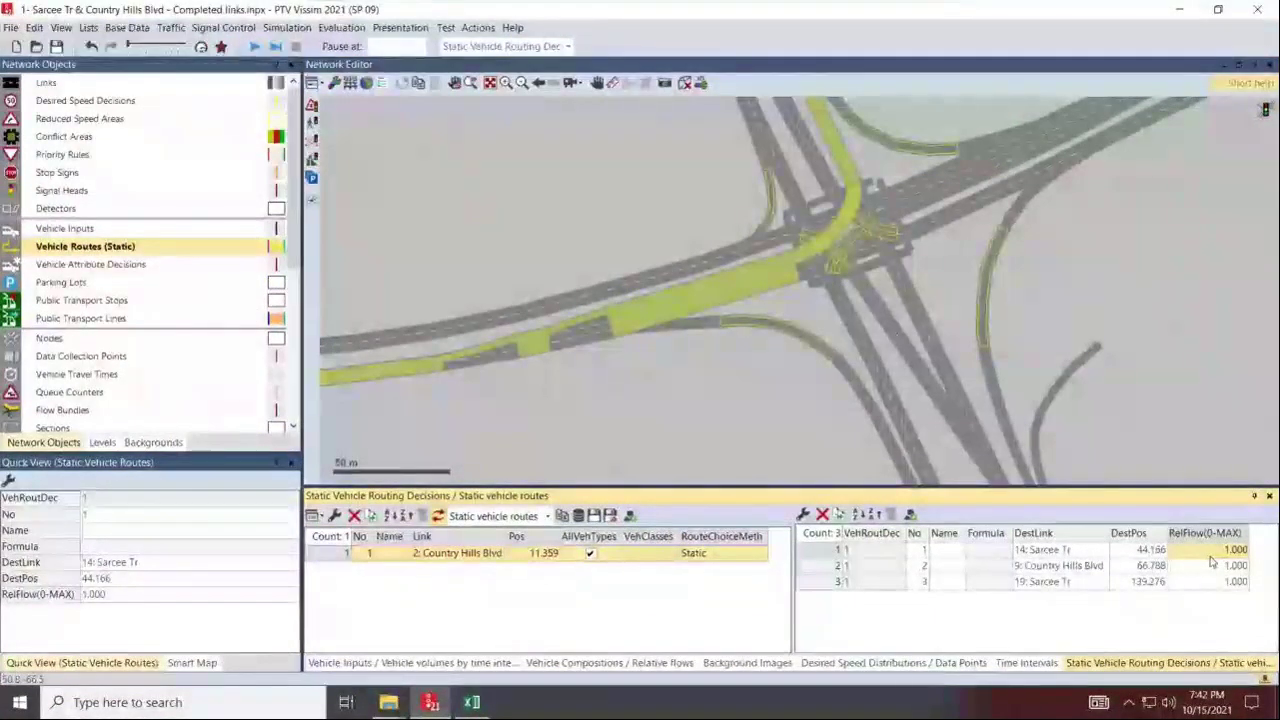
left_click(1212, 564)
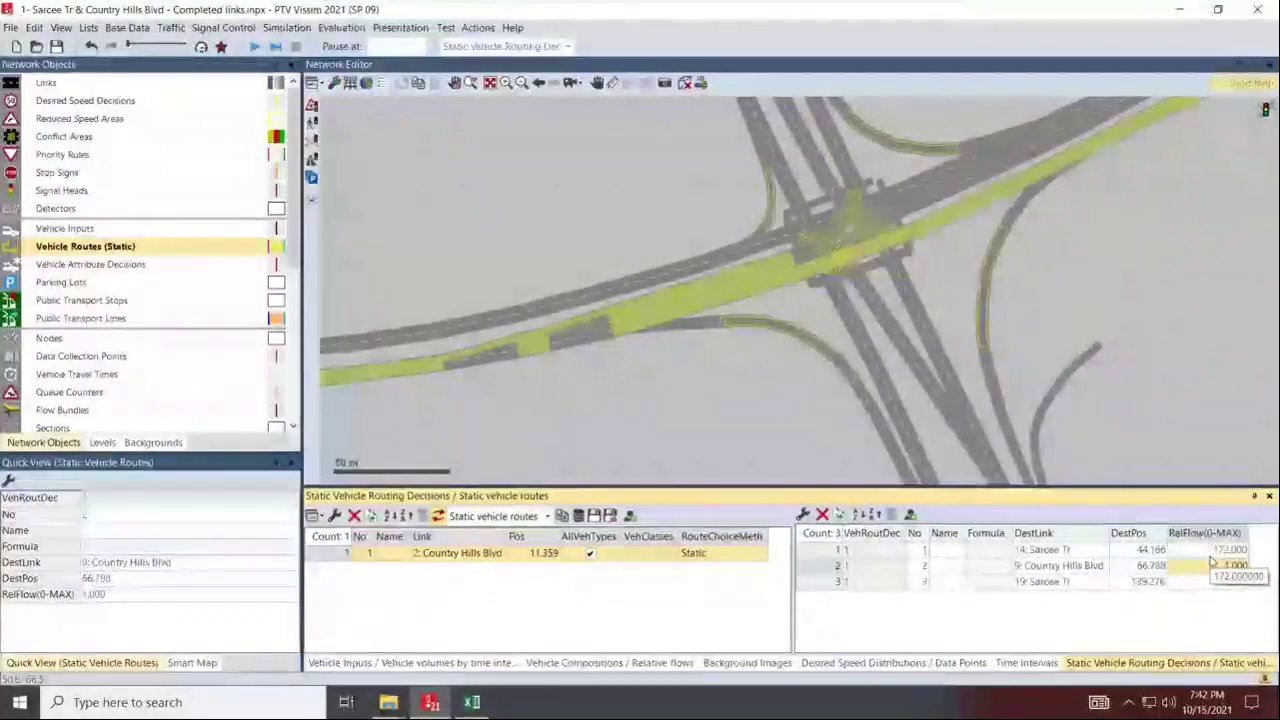
Recheck the Excel volumes and set the relative flows to 511 for the link 9 Country Hills Blvd route and 132 for the link 19 Sarcee Tr route.
key("Down")
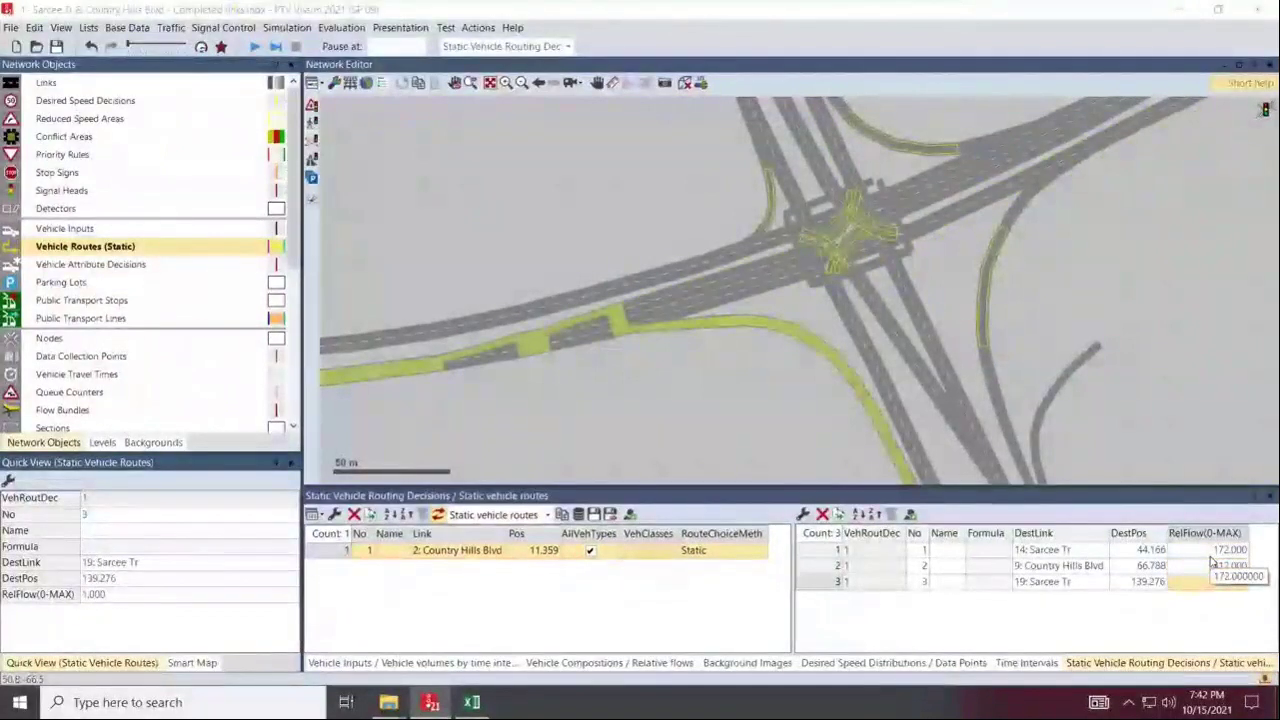
key("alt+Tab")
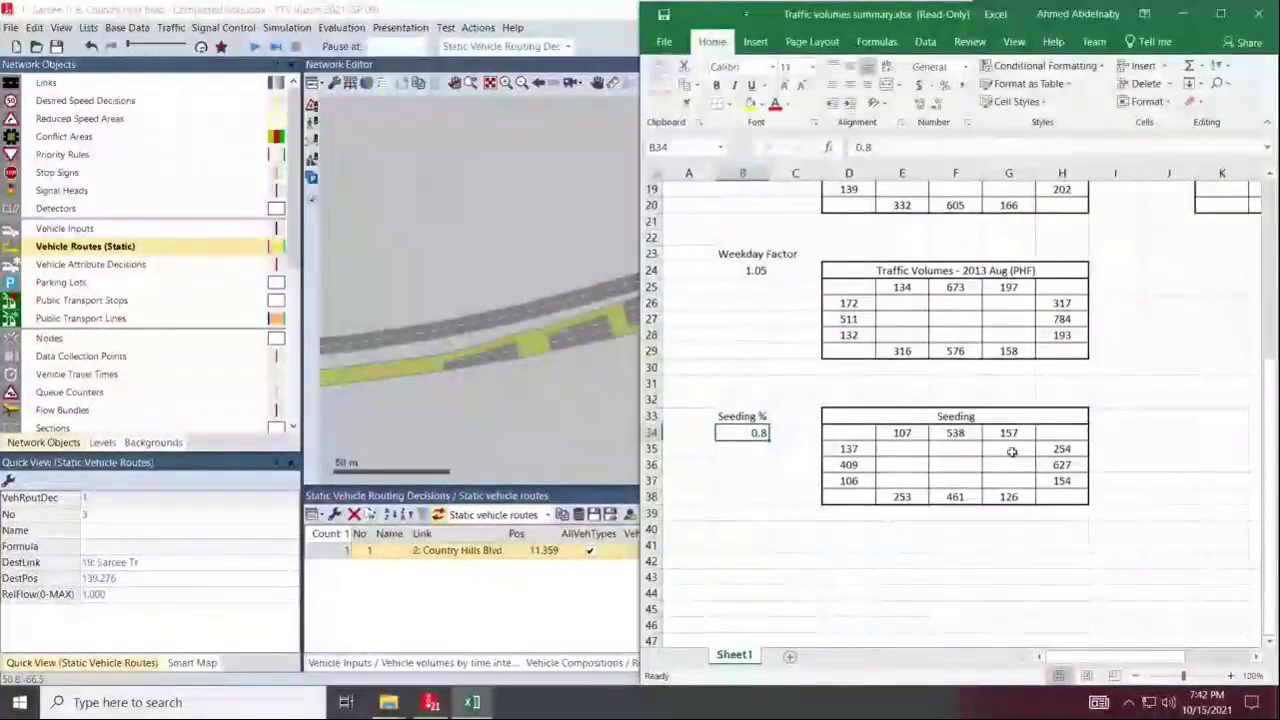
key("alt+Tab")
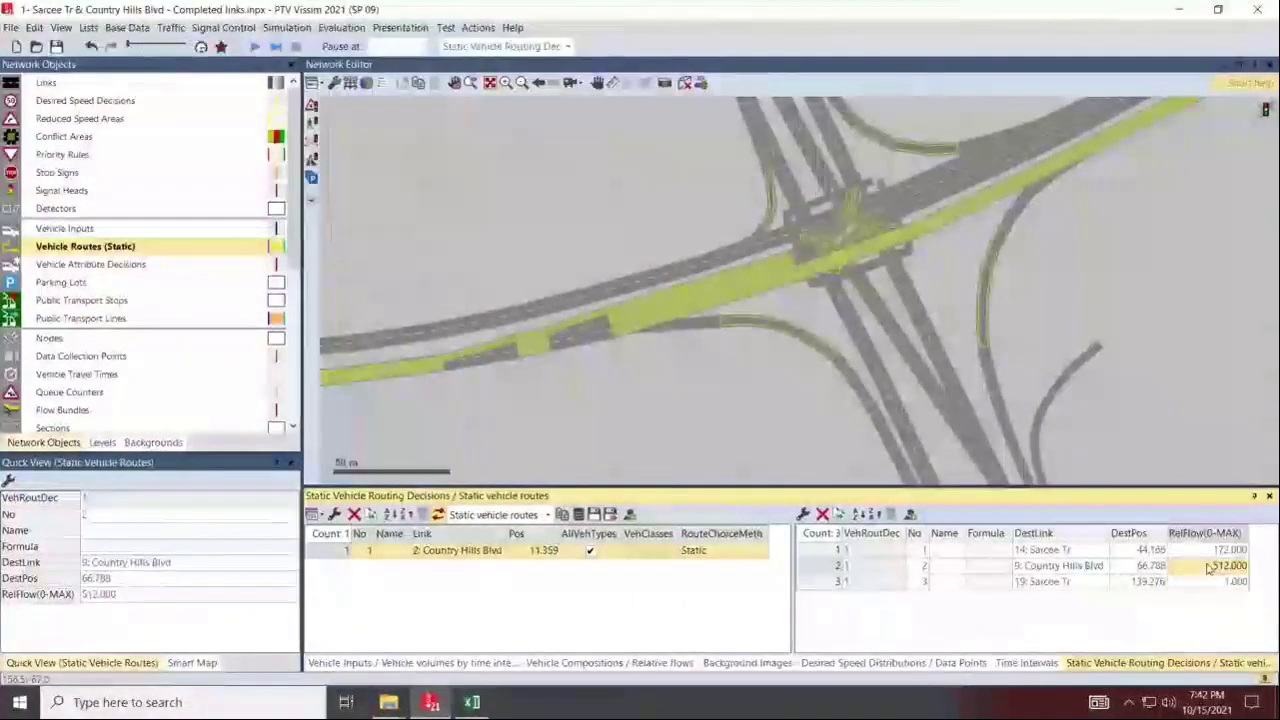
type("511")
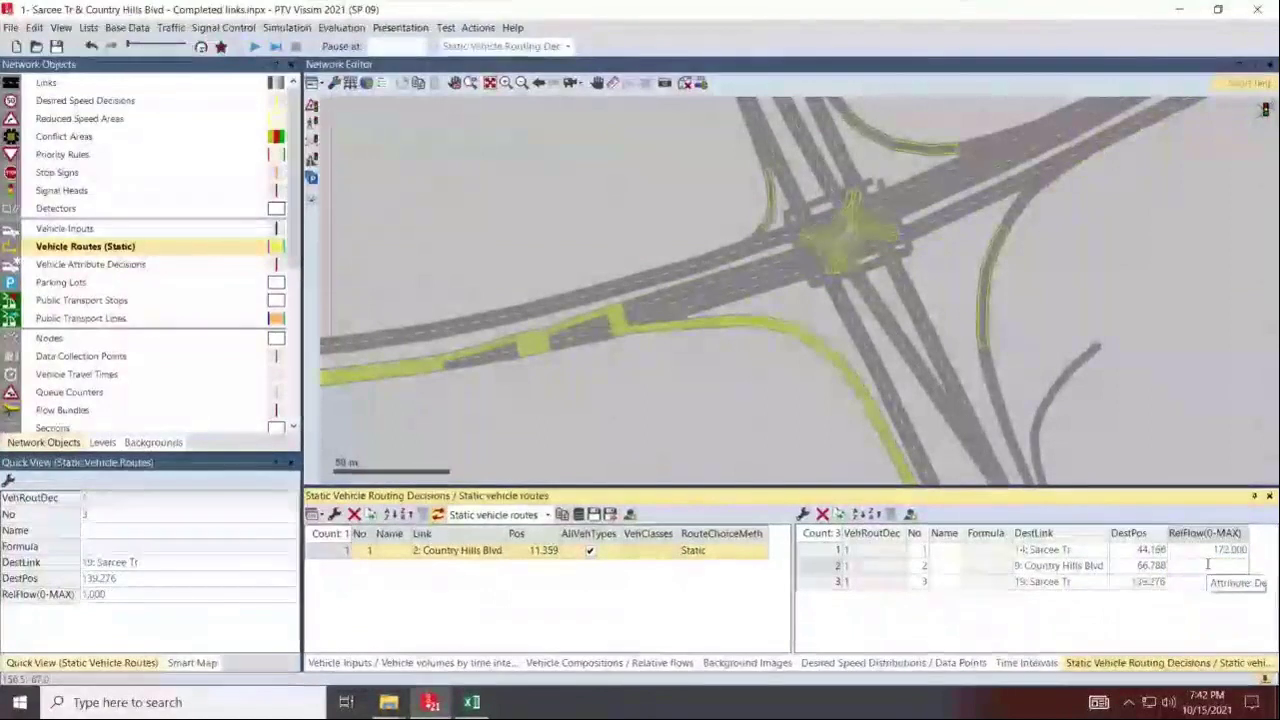
key("Return")
type("132")
key("Return")
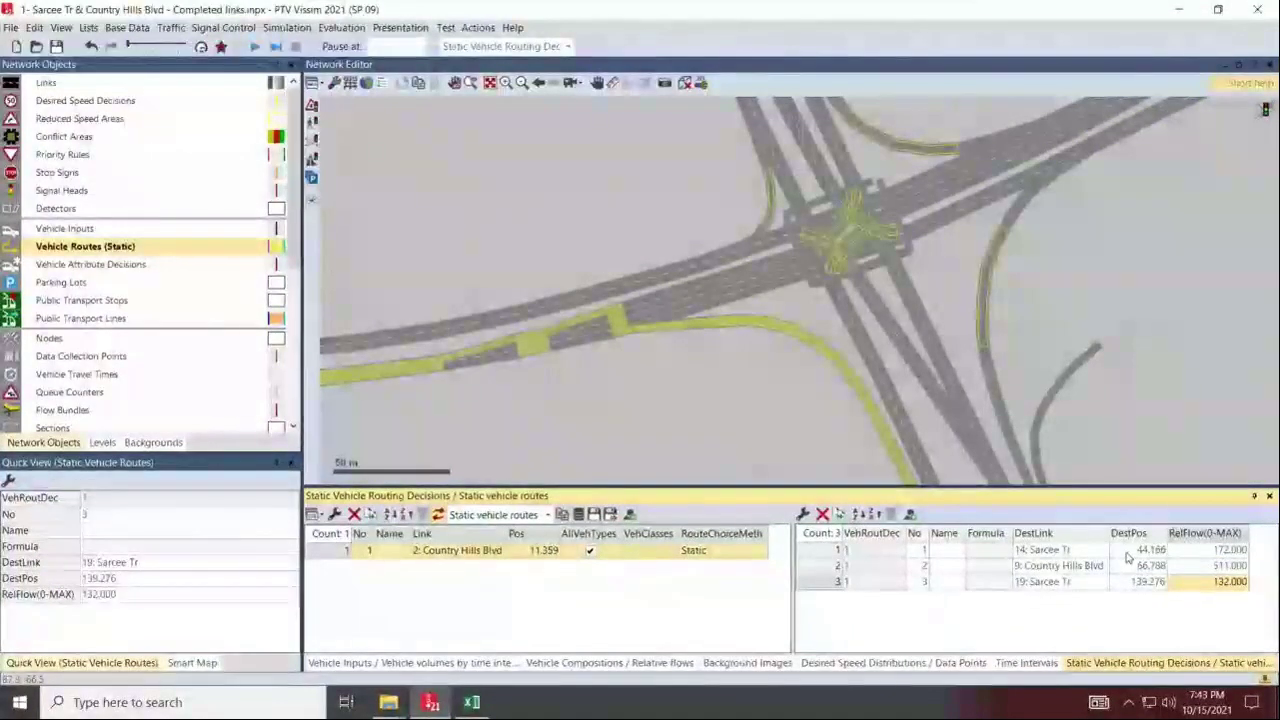
left_click(1226, 553)
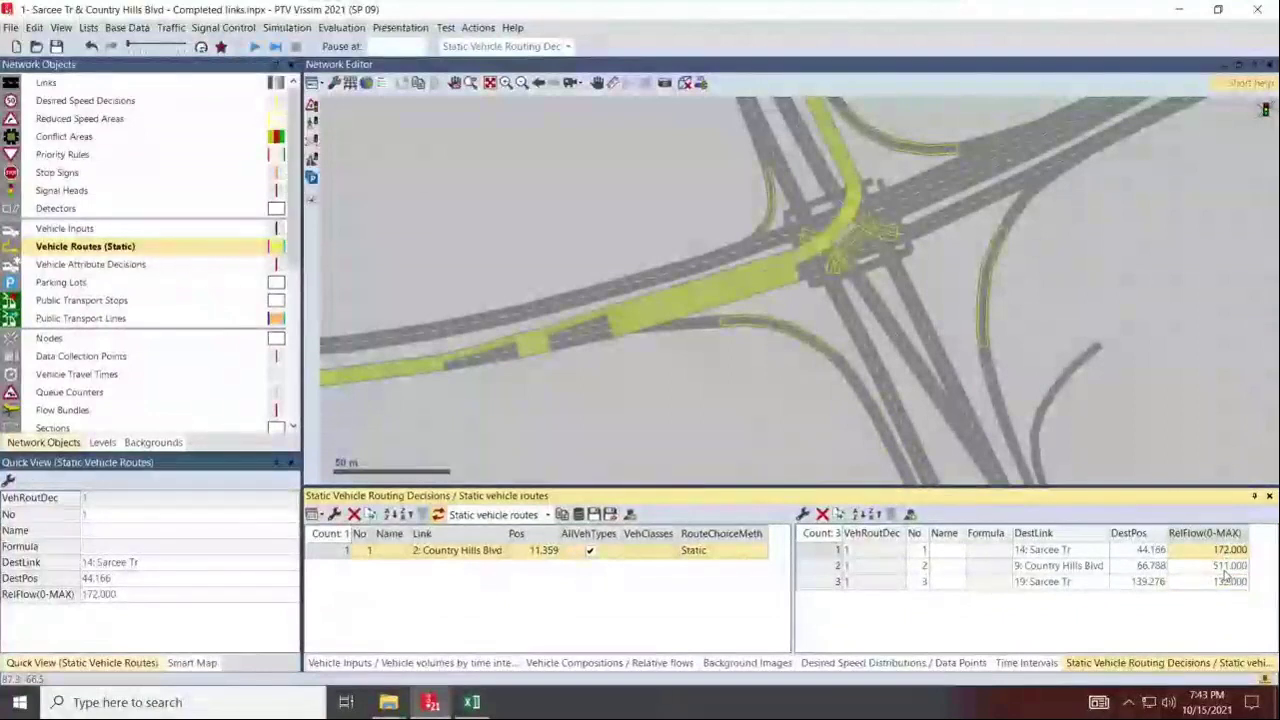
left_click(1226, 569)
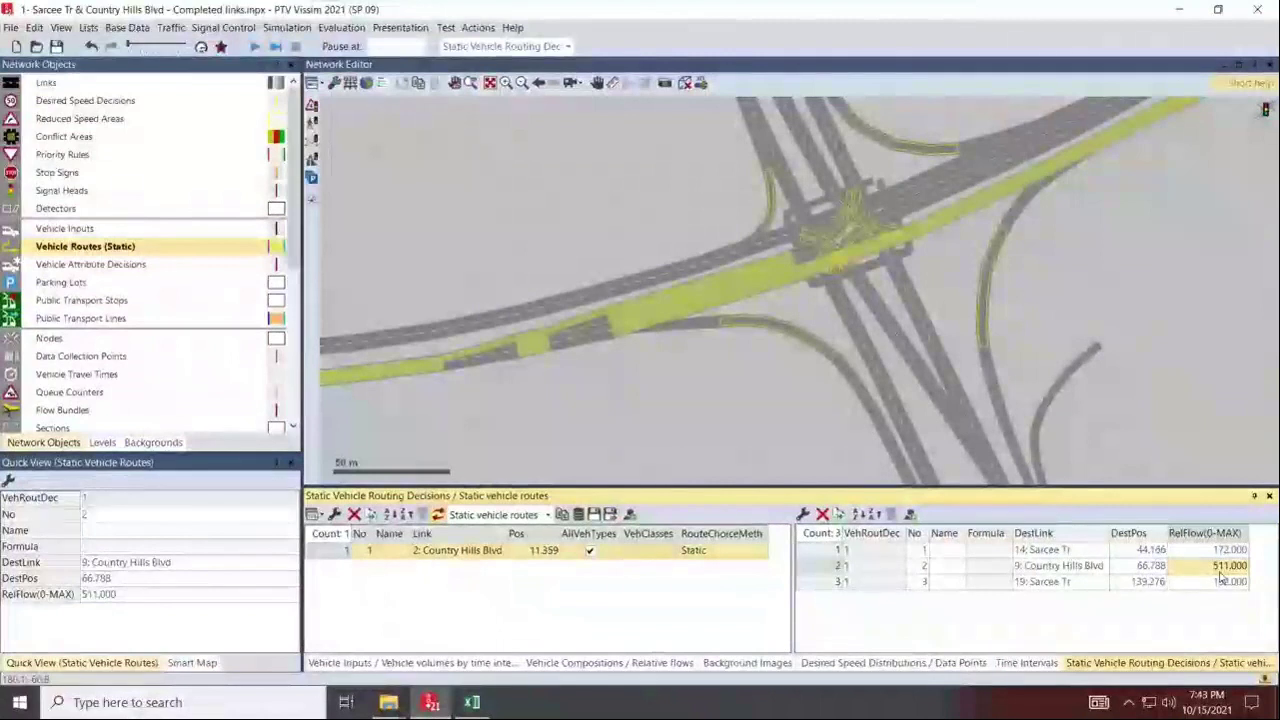
Select the two-lane left-turn connector from link 1 Country Hills Blvd to link 12 Sarcee Tr and show it in the links list.
scroll(808, 270, "up", 2)
left_click(808, 270)
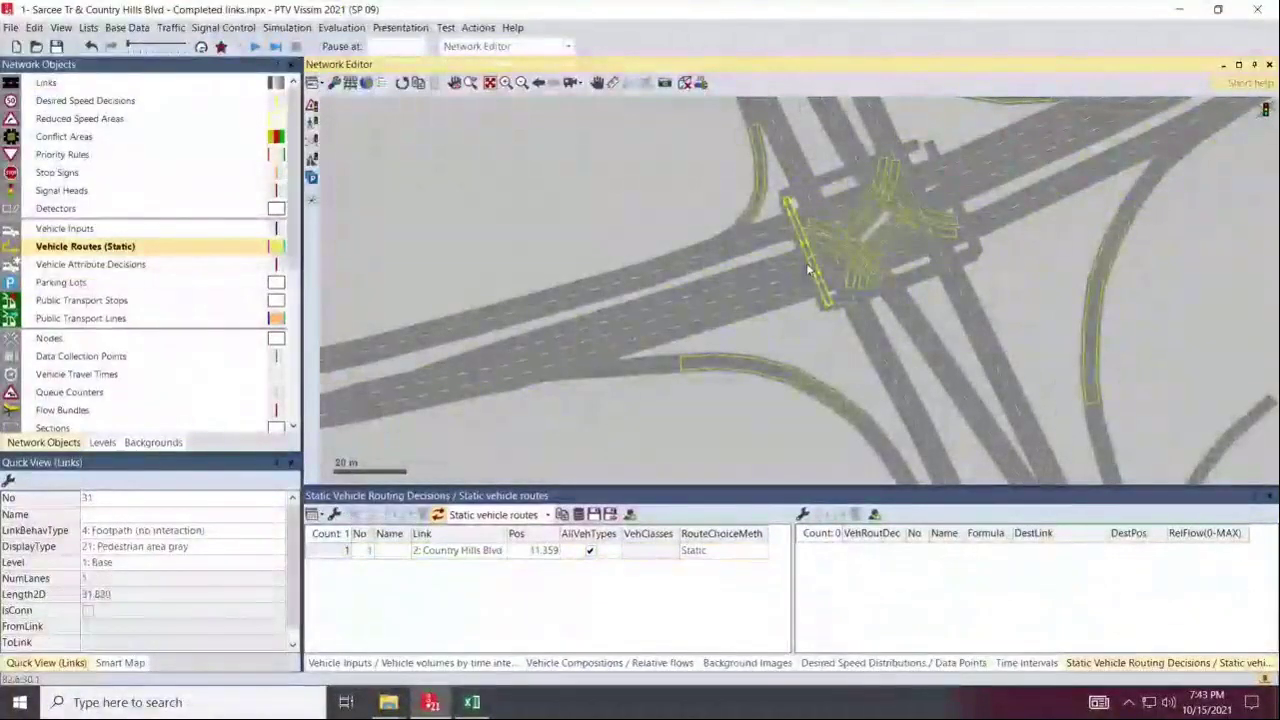
scroll(800, 264, "up", 2)
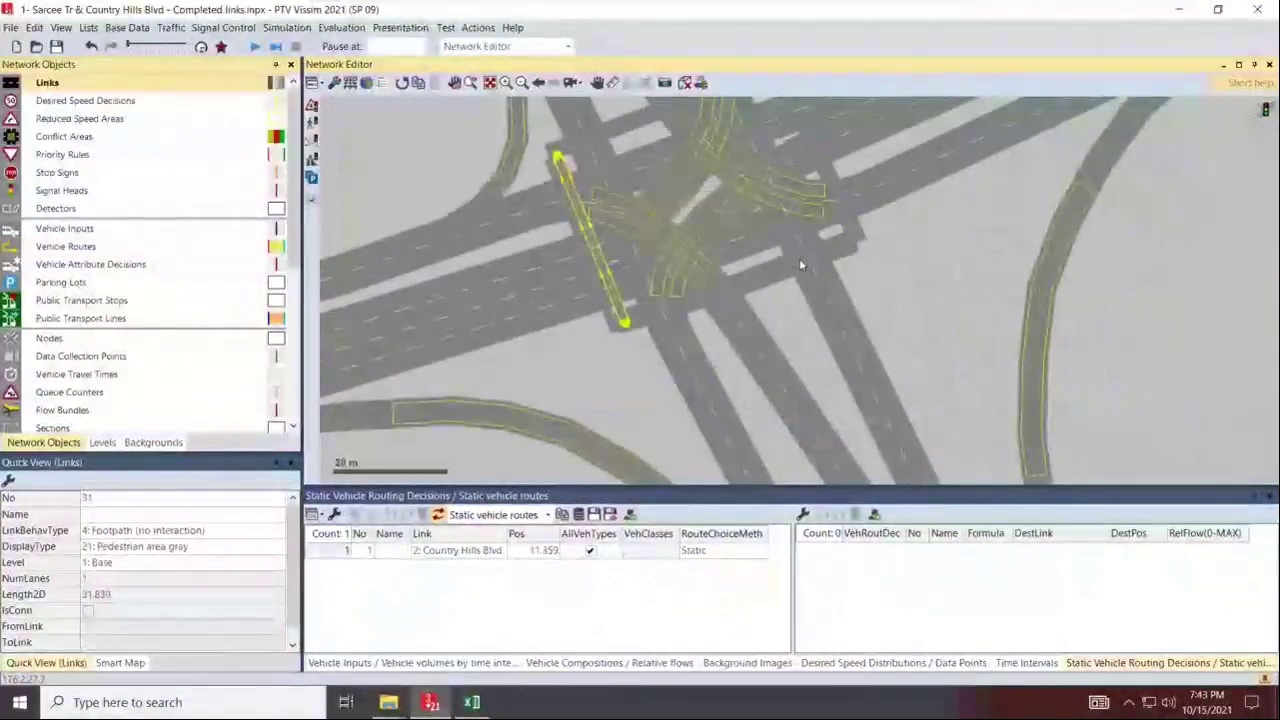
scroll(842, 219, "up", 2)
left_click(573, 182)
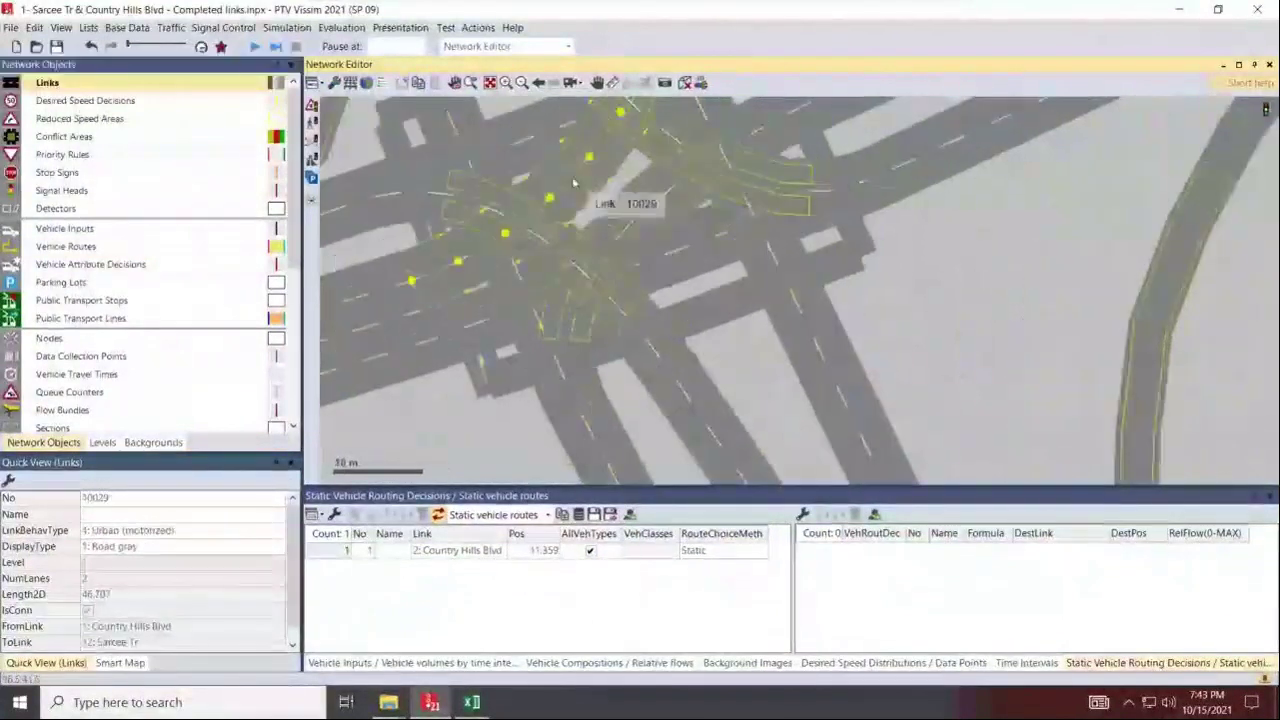
right_click(575, 183)
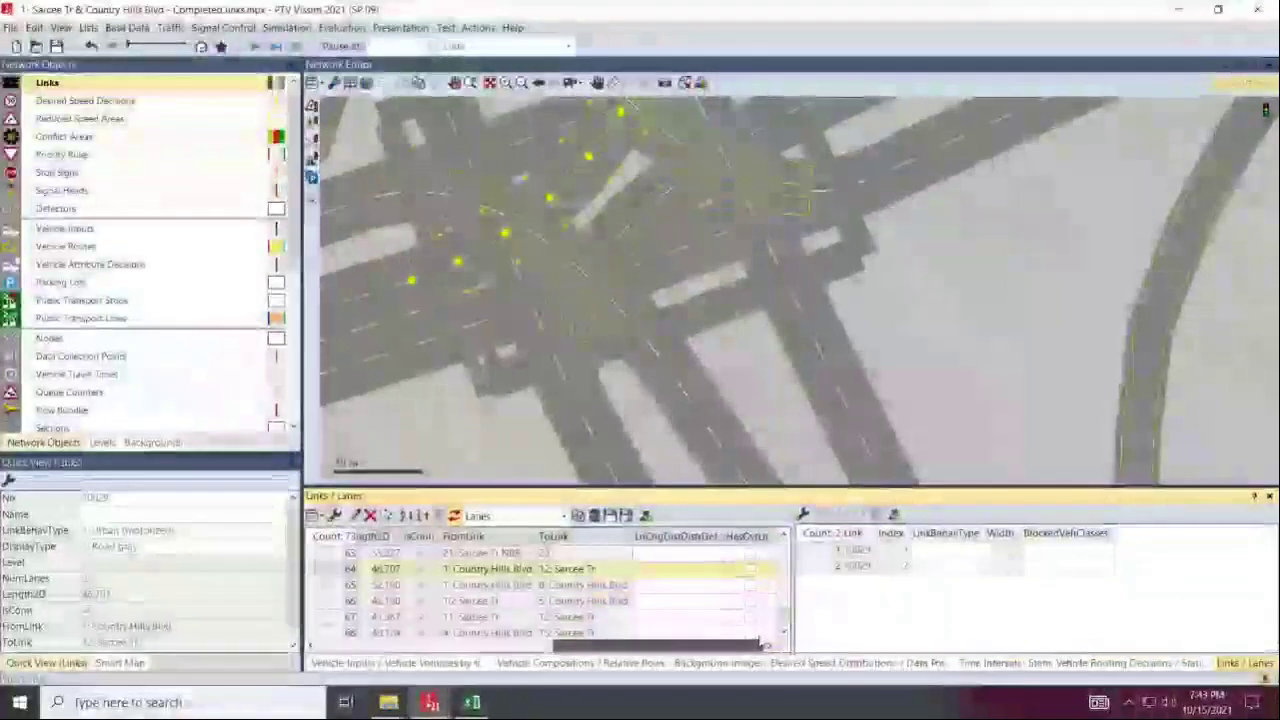
Add the sum of the static vehicle routes' relative flow (0-MAX) as a links list attribute, and clear the connector selection.
left_click(335, 515)
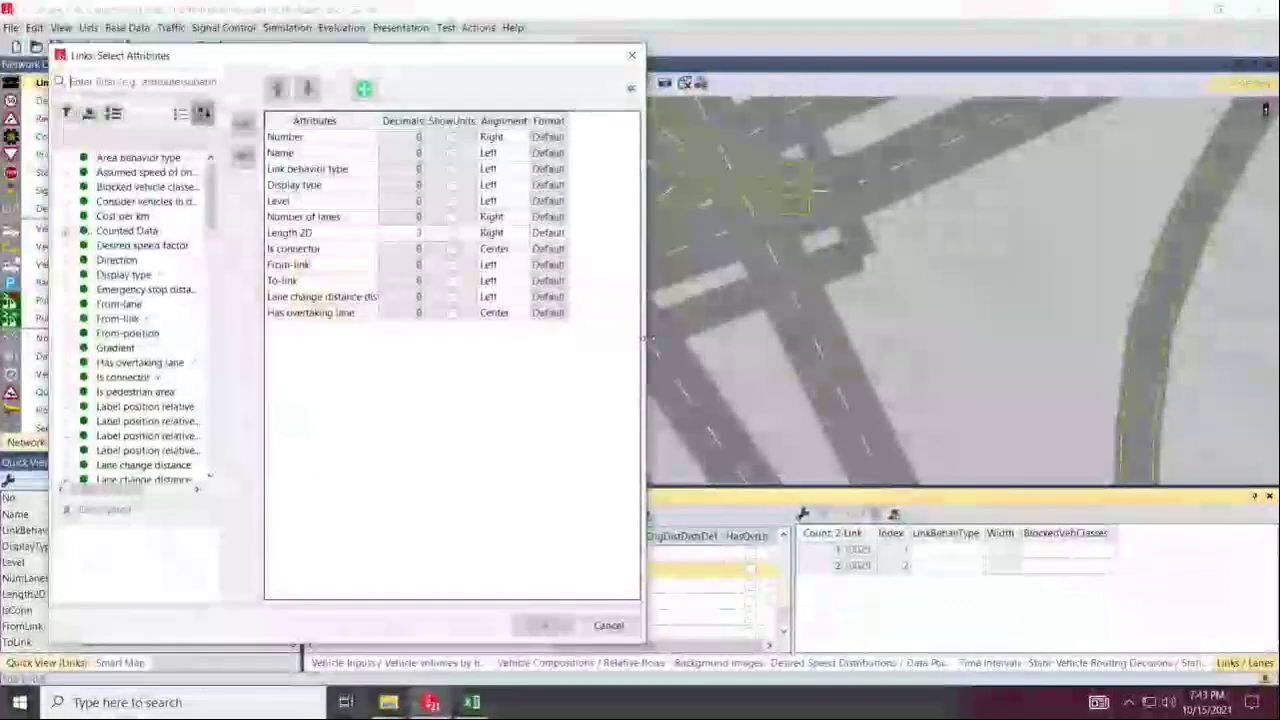
scroll(172, 345, "down", 10)
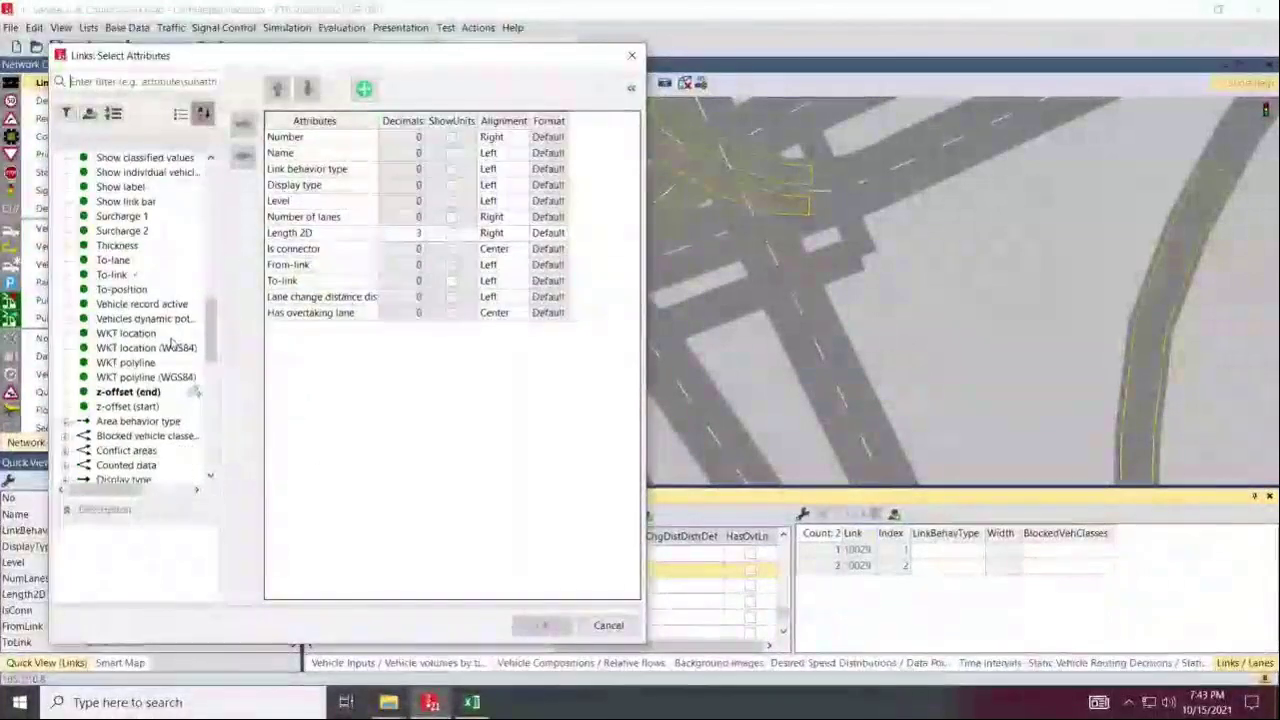
left_click_drag(211, 354, 215, 460)
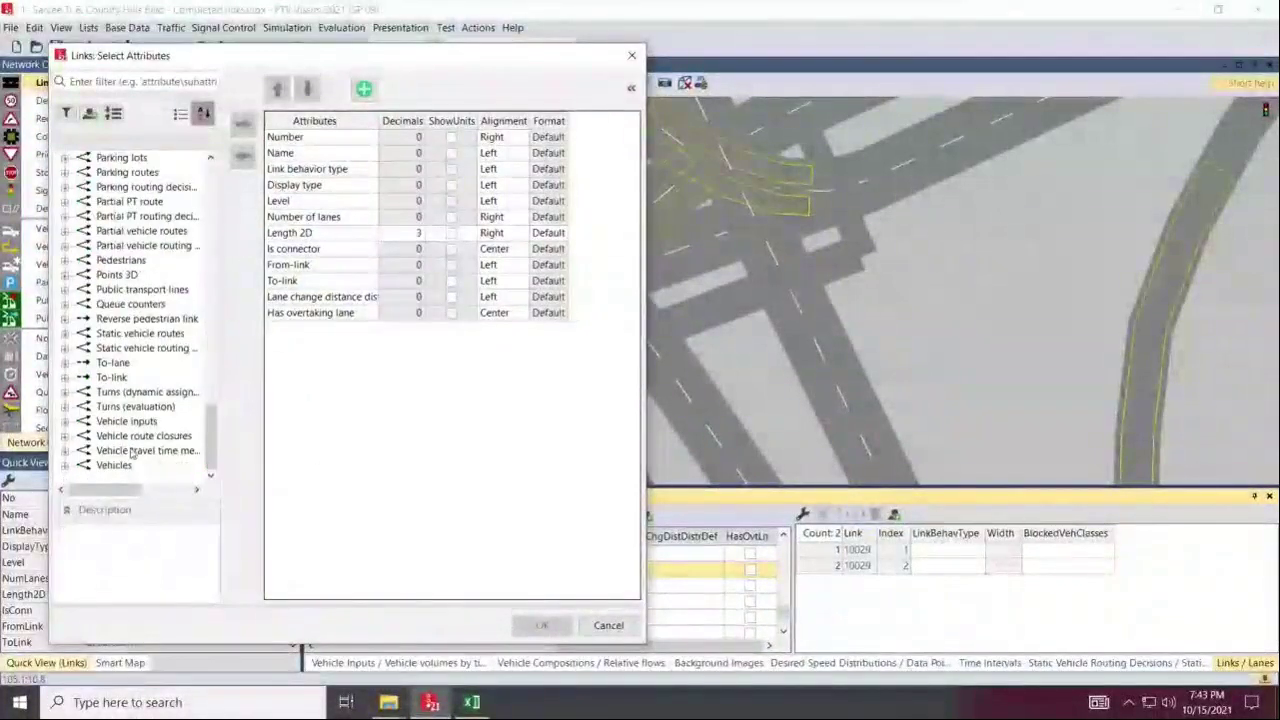
left_click(65, 333)
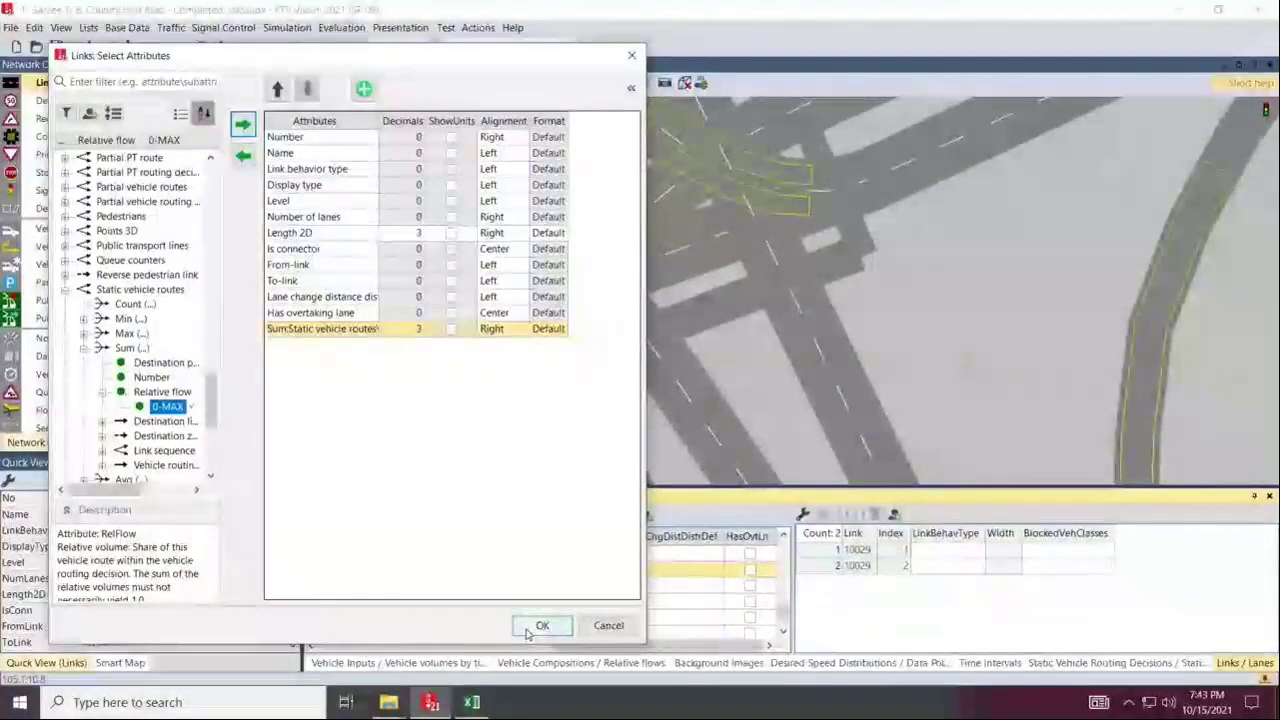
left_click(538, 626)
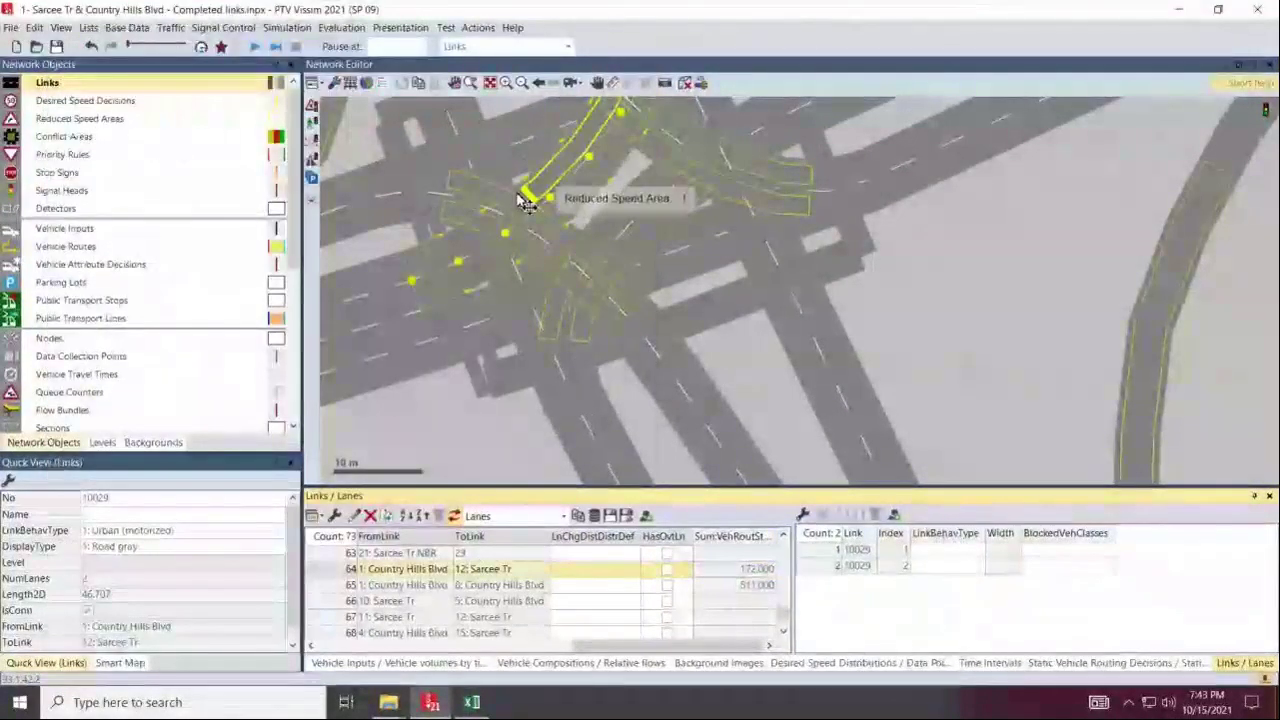
left_click(985, 283)
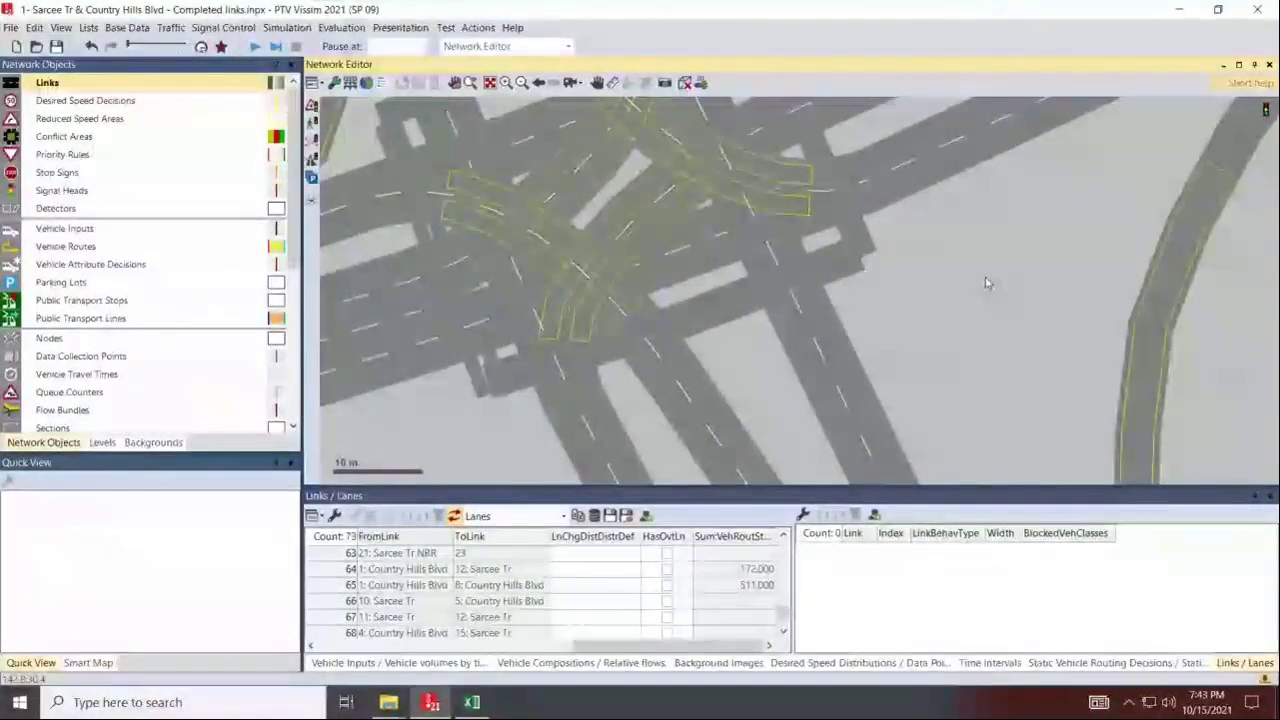
scroll(985, 283, "down", 3)
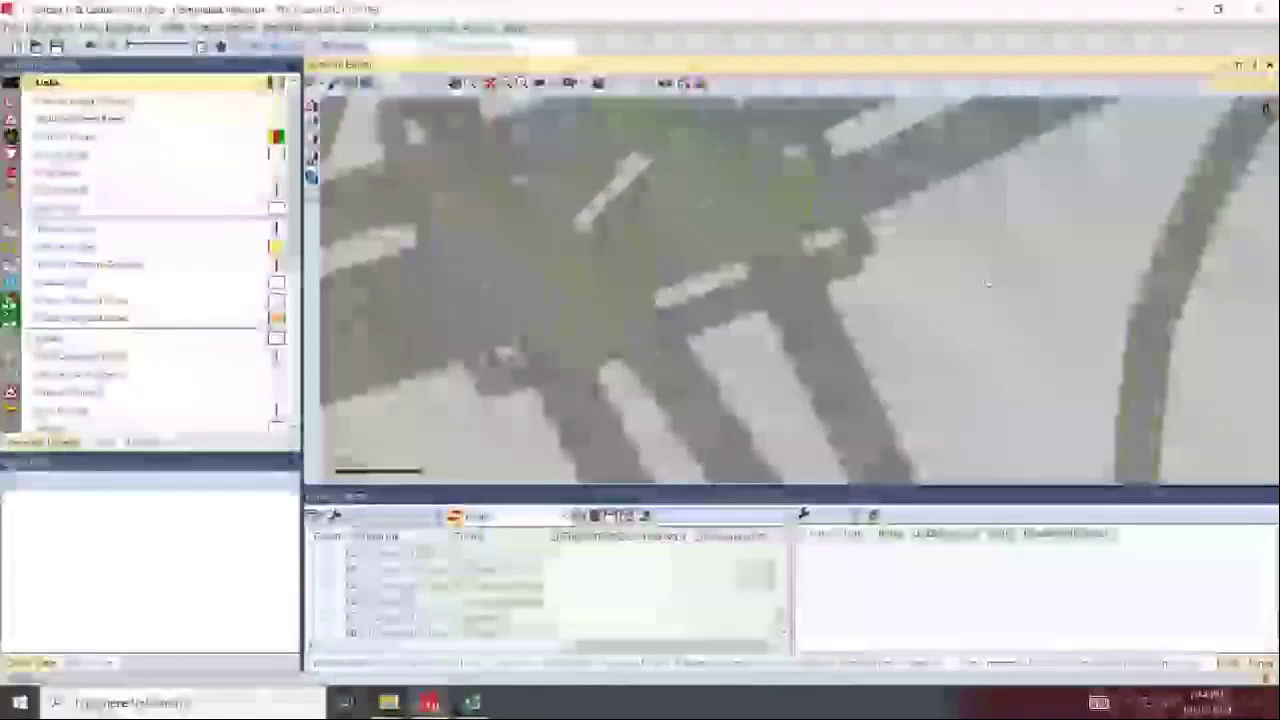